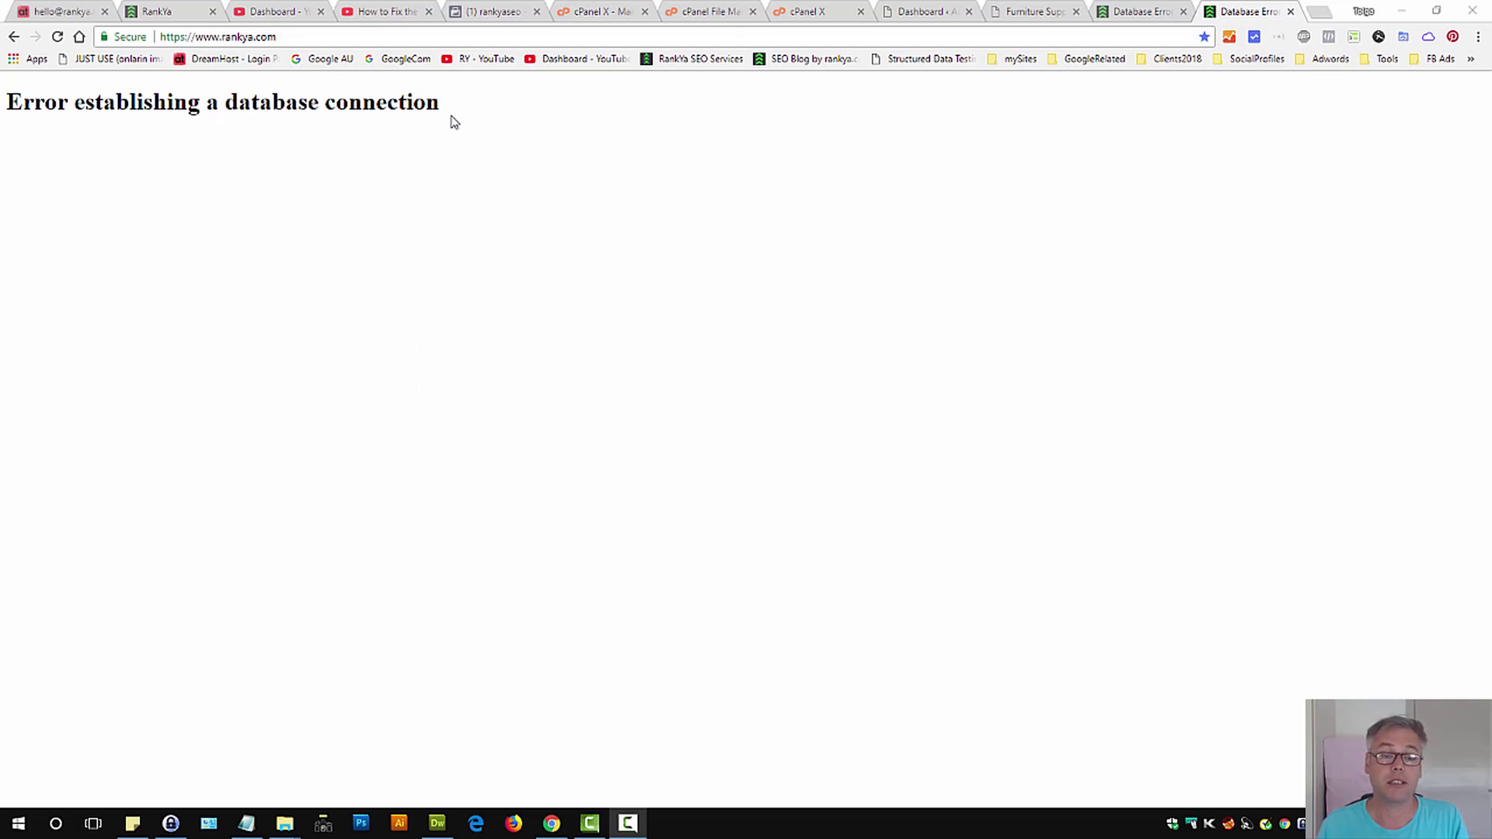
Open the web host's control panel in a new browser tab and log in to Hosting Manager with the saved credentials.
{"action": "left_click_drag", "start_coordinate": [454, 119], "coordinate": [2, 121]}
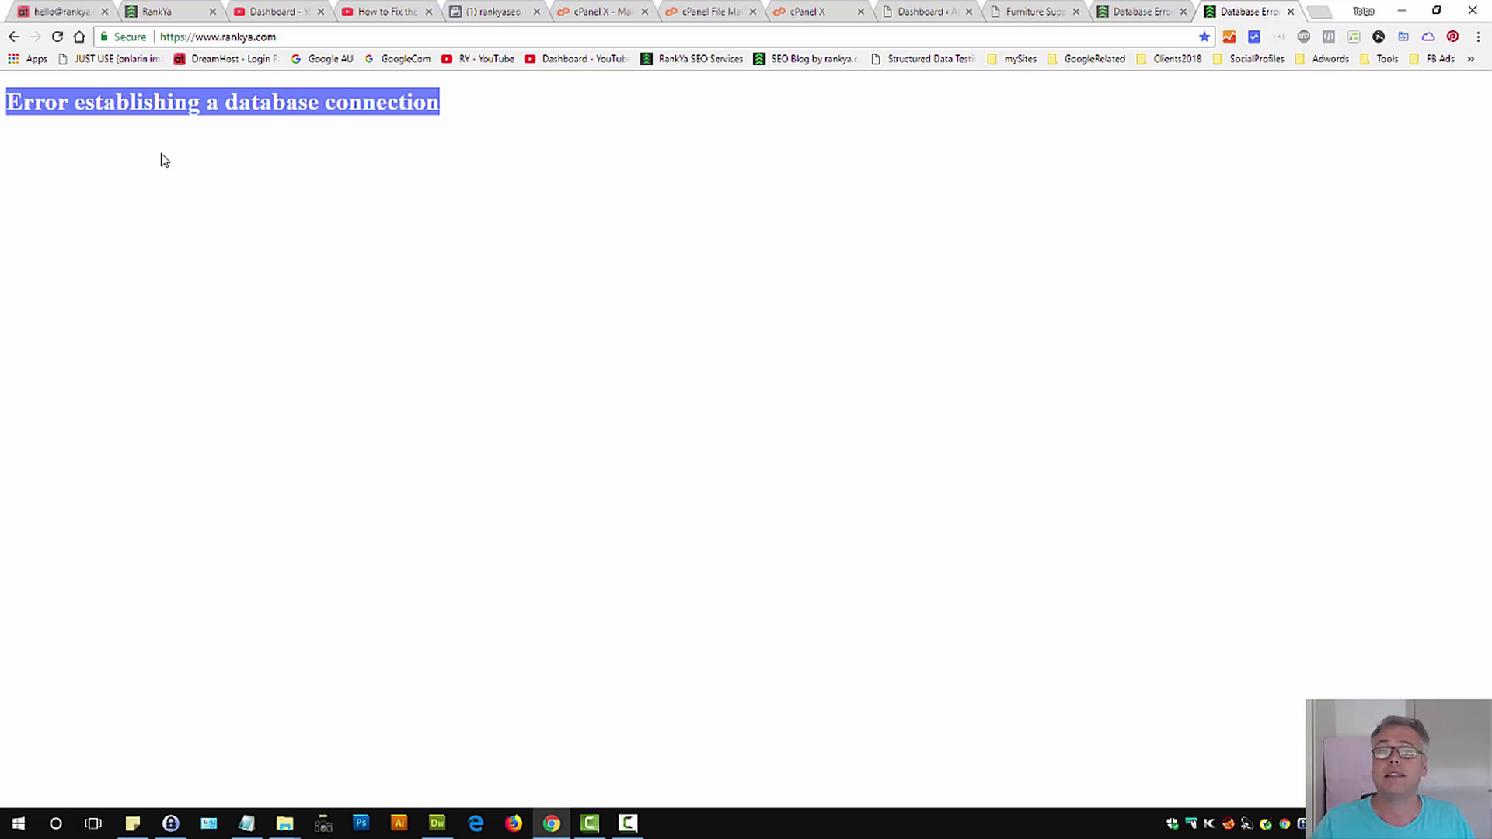
{"action": "left_click", "coordinate": [185, 283]}
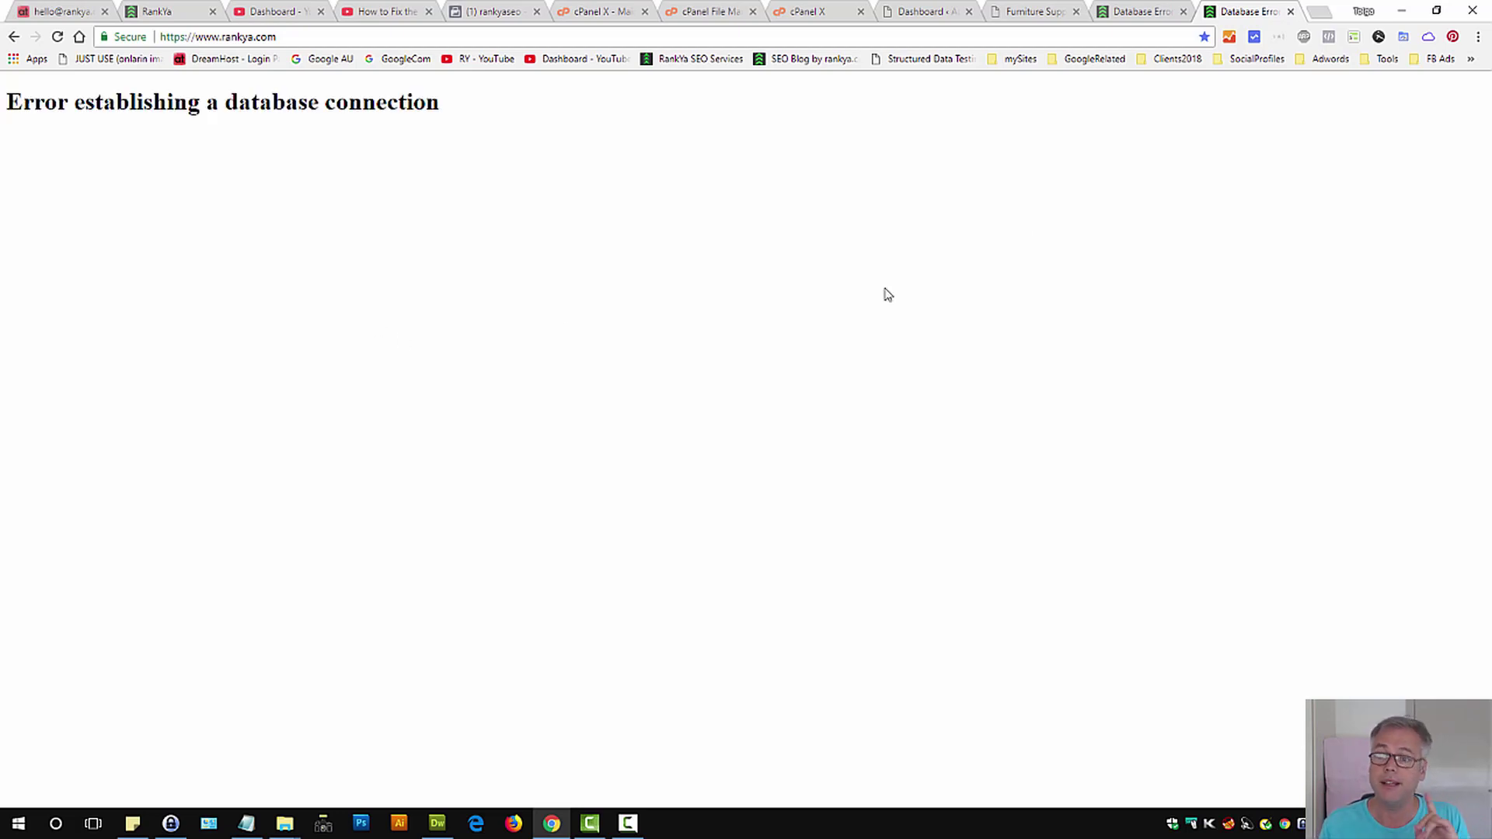
{"action": "left_click", "coordinate": [1319, 11]}
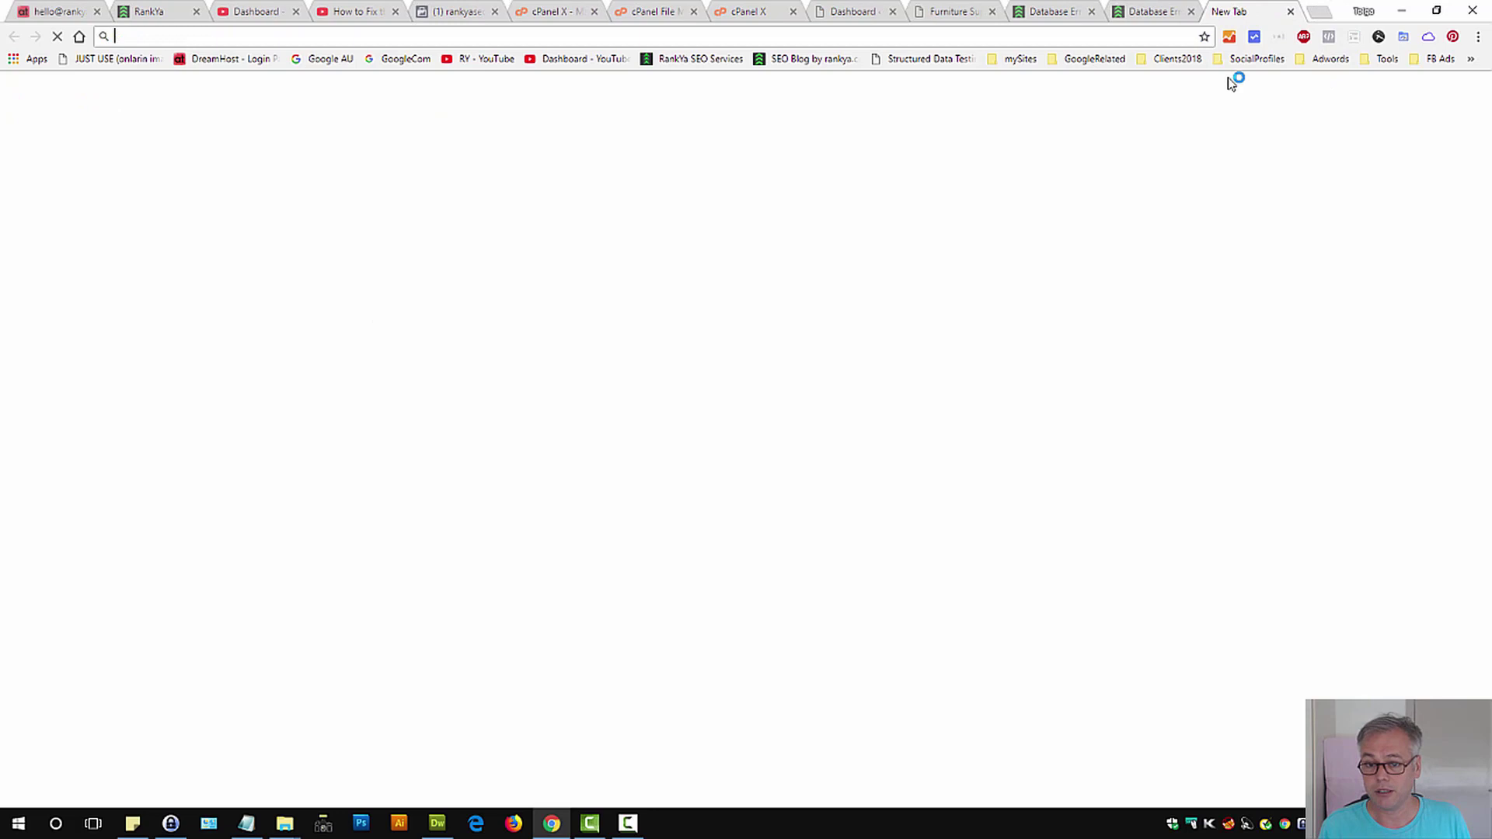
{"action": "left_click", "coordinate": [1018, 59]}
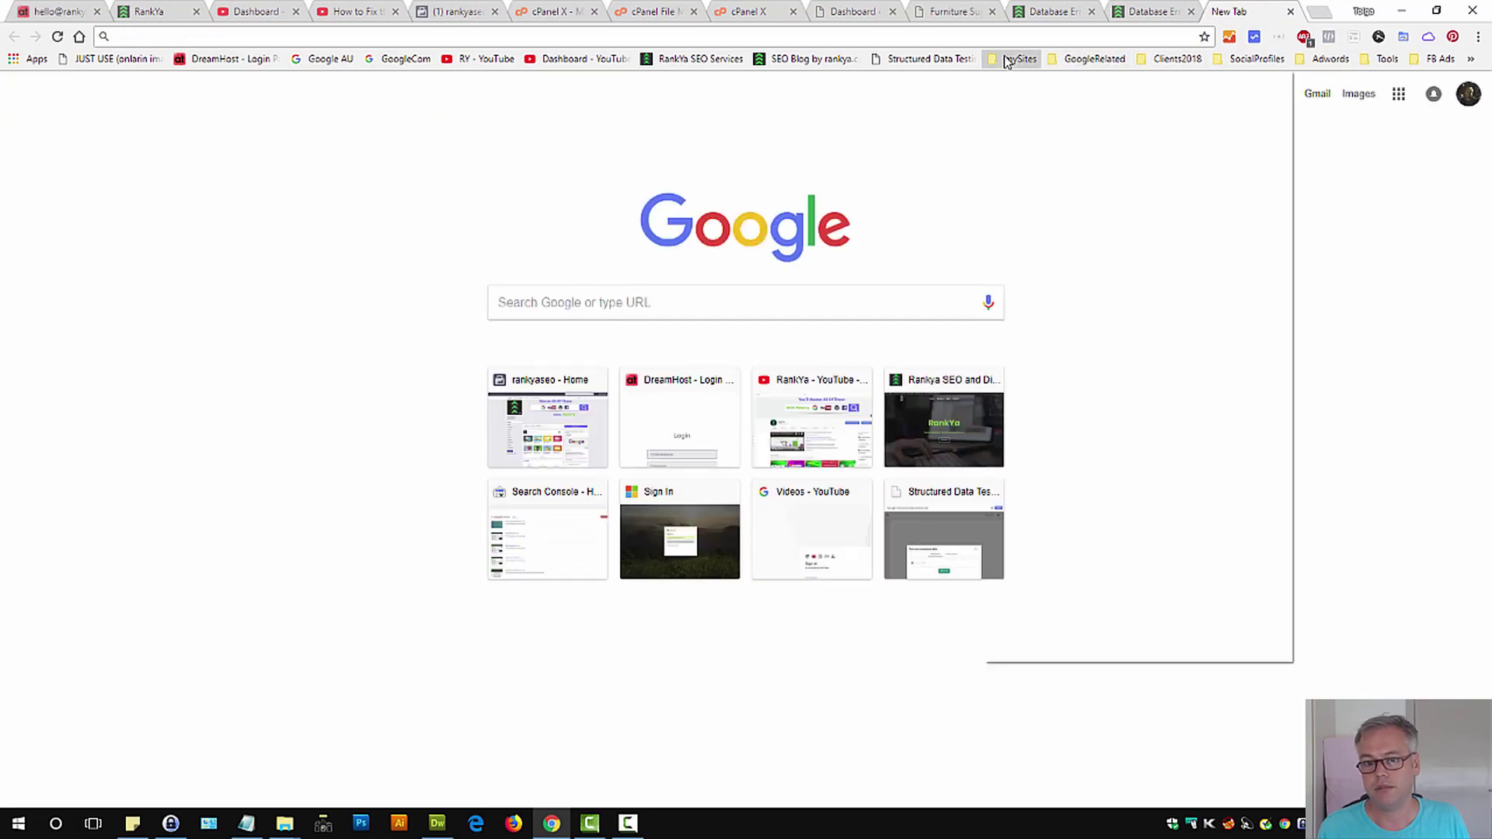
{"action": "left_click", "coordinate": [1034, 133]}
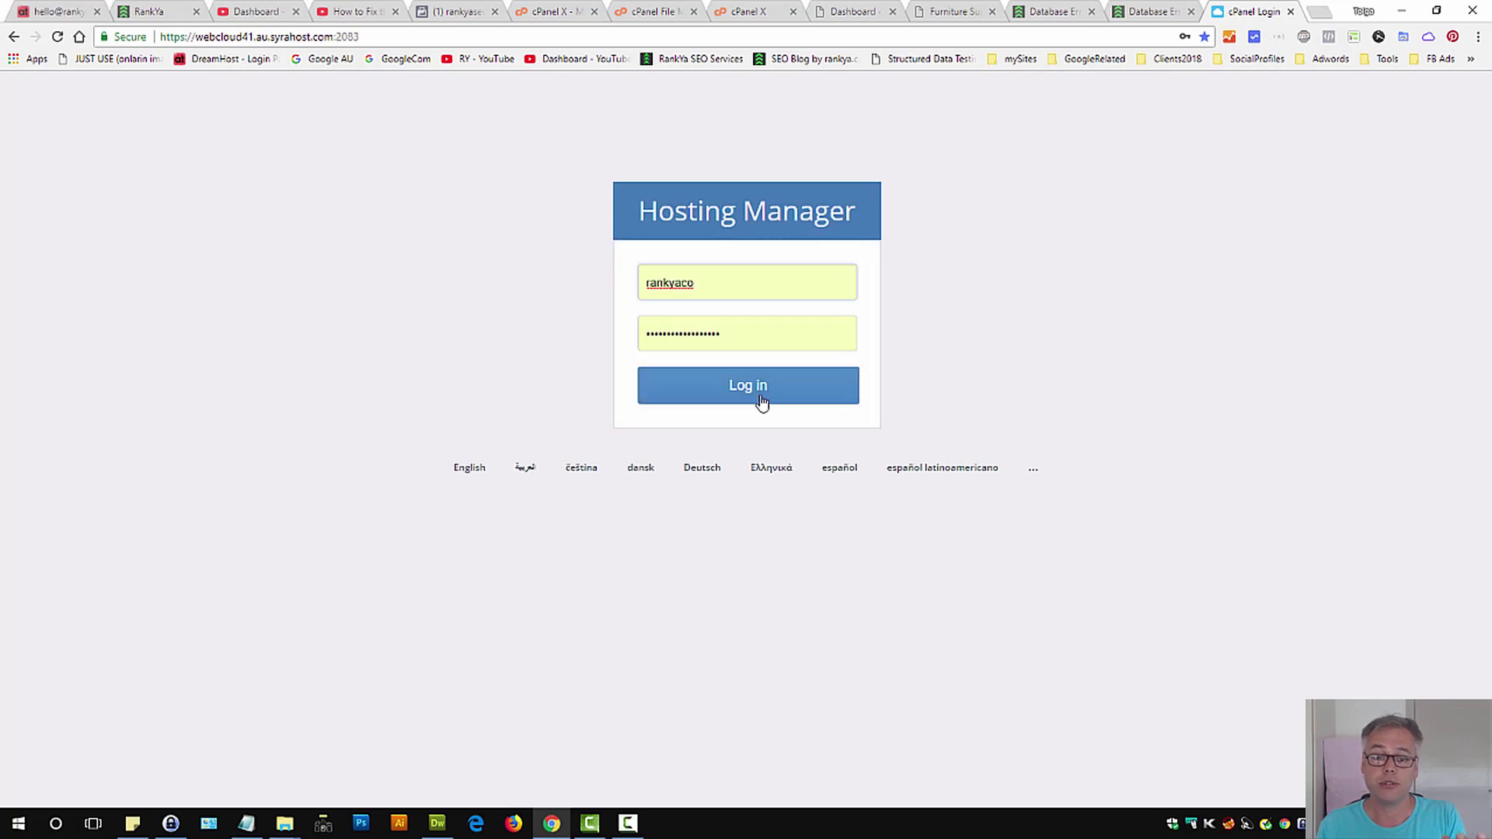
{"action": "left_click", "coordinate": [760, 397]}
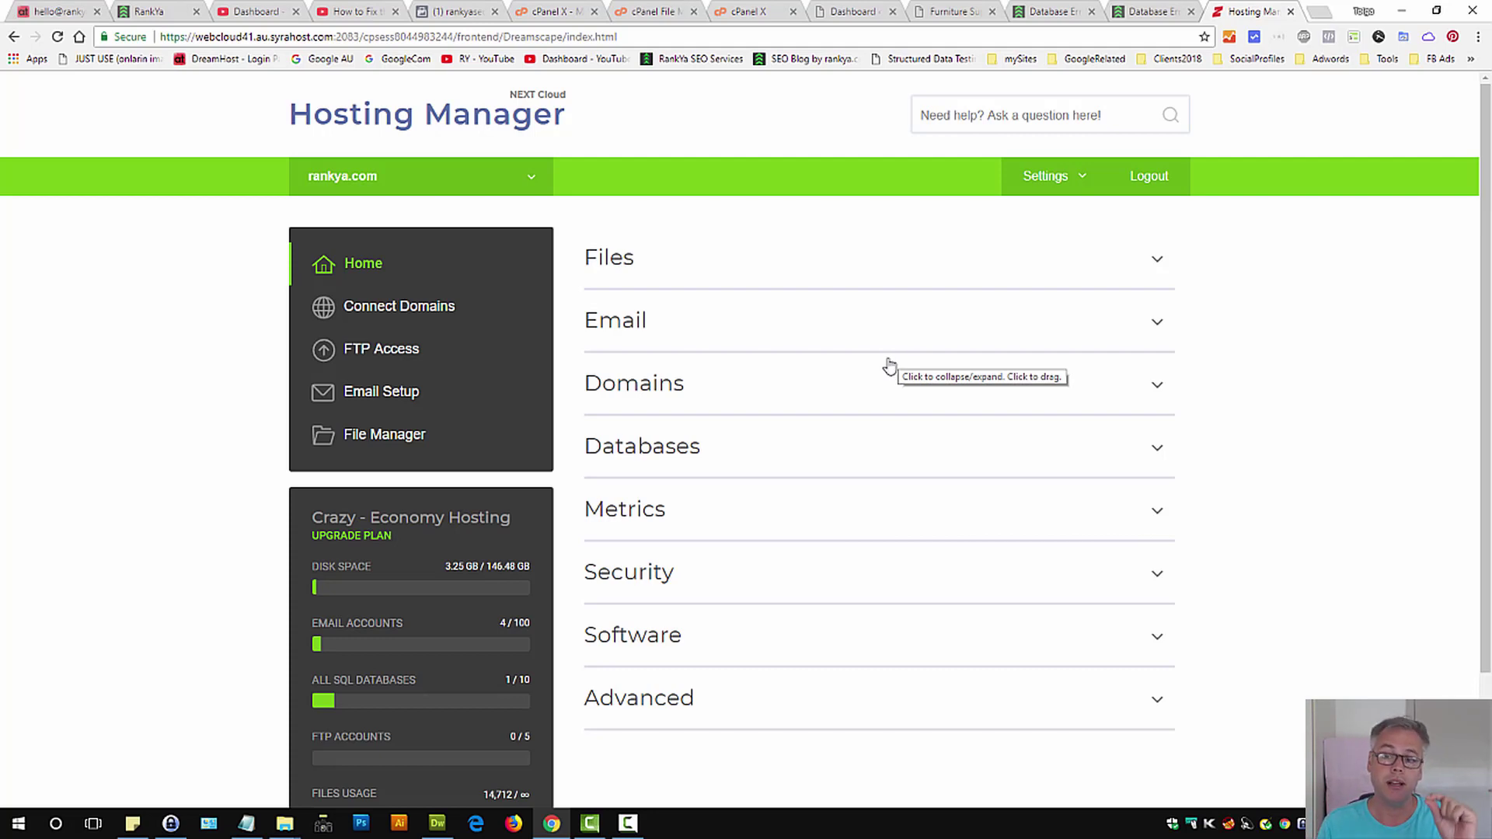
Open the hosting account's Network Status page and check the status of the Database Server (mySQL).
{"action": "scroll", "coordinate": [1216, 451], "scroll_direction": "down", "scroll_amount": 2}
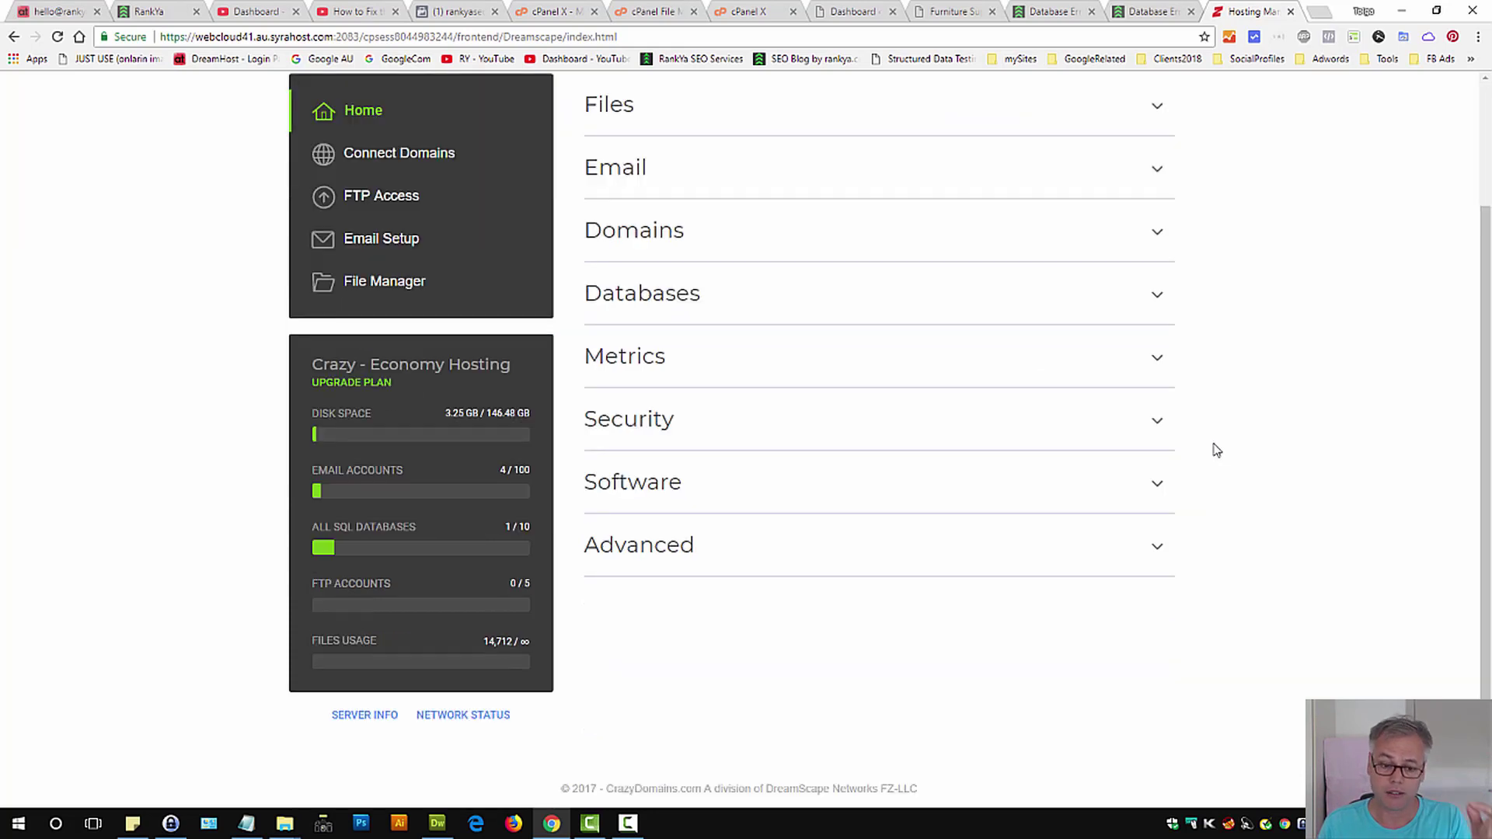
{"action": "left_click", "coordinate": [469, 720]}
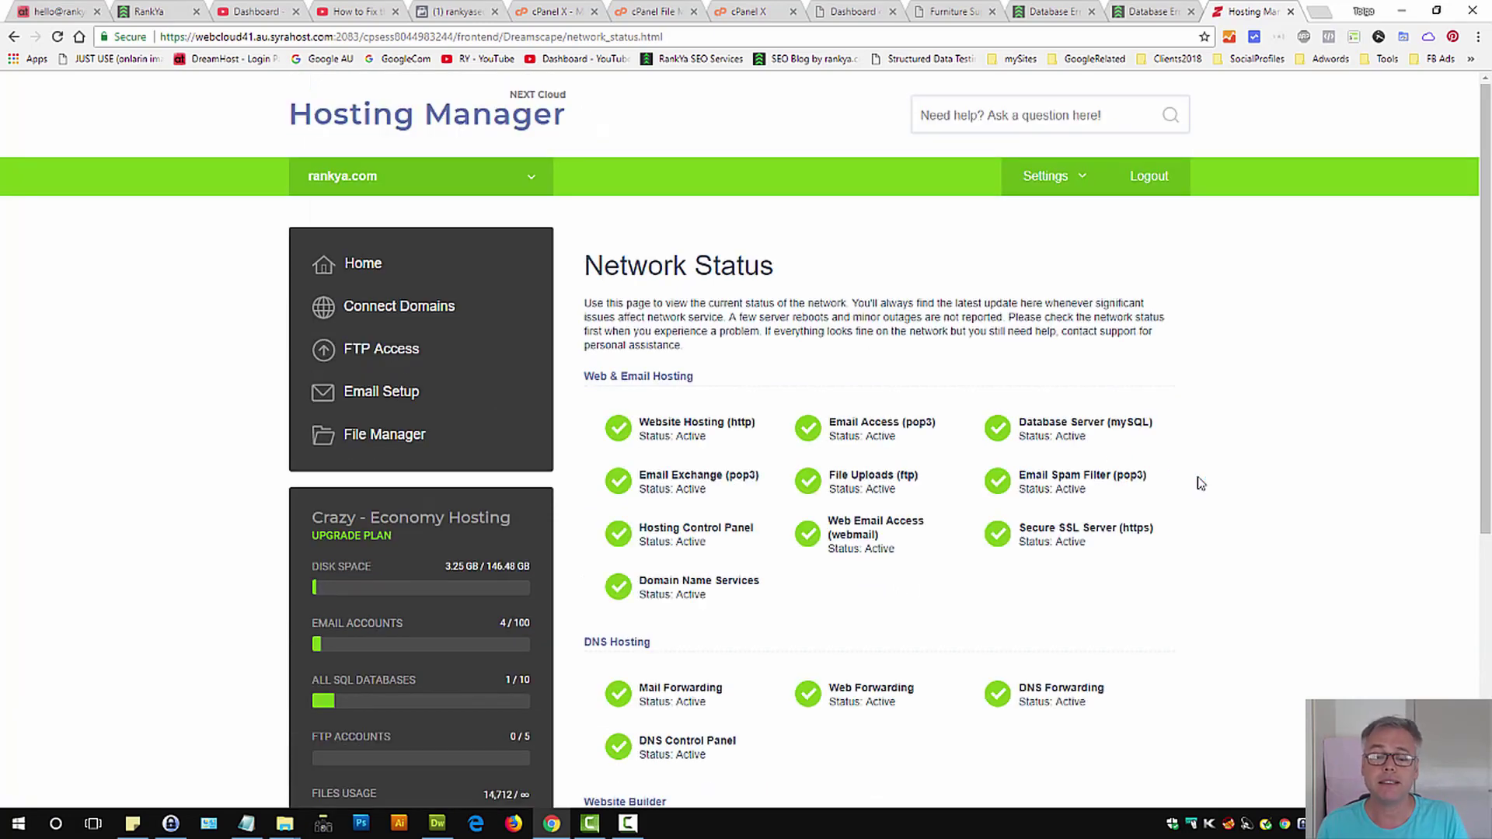
{"action": "scroll", "coordinate": [1201, 480], "scroll_direction": "down", "scroll_amount": 3}
{"action": "left_click_drag", "start_coordinate": [1018, 215], "coordinate": [1154, 217]}
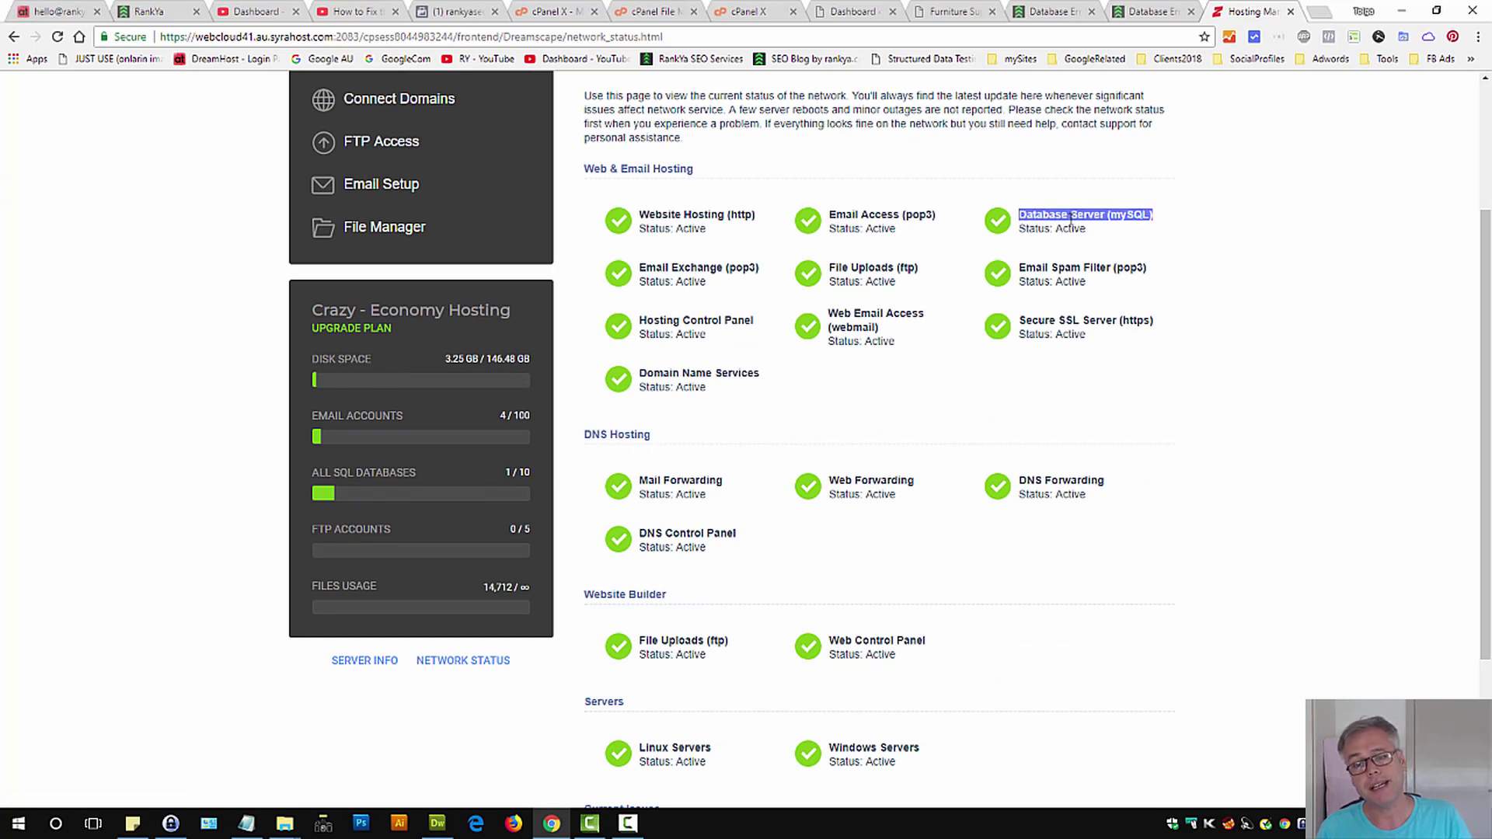
{"action": "double_click", "coordinate": [1129, 215]}
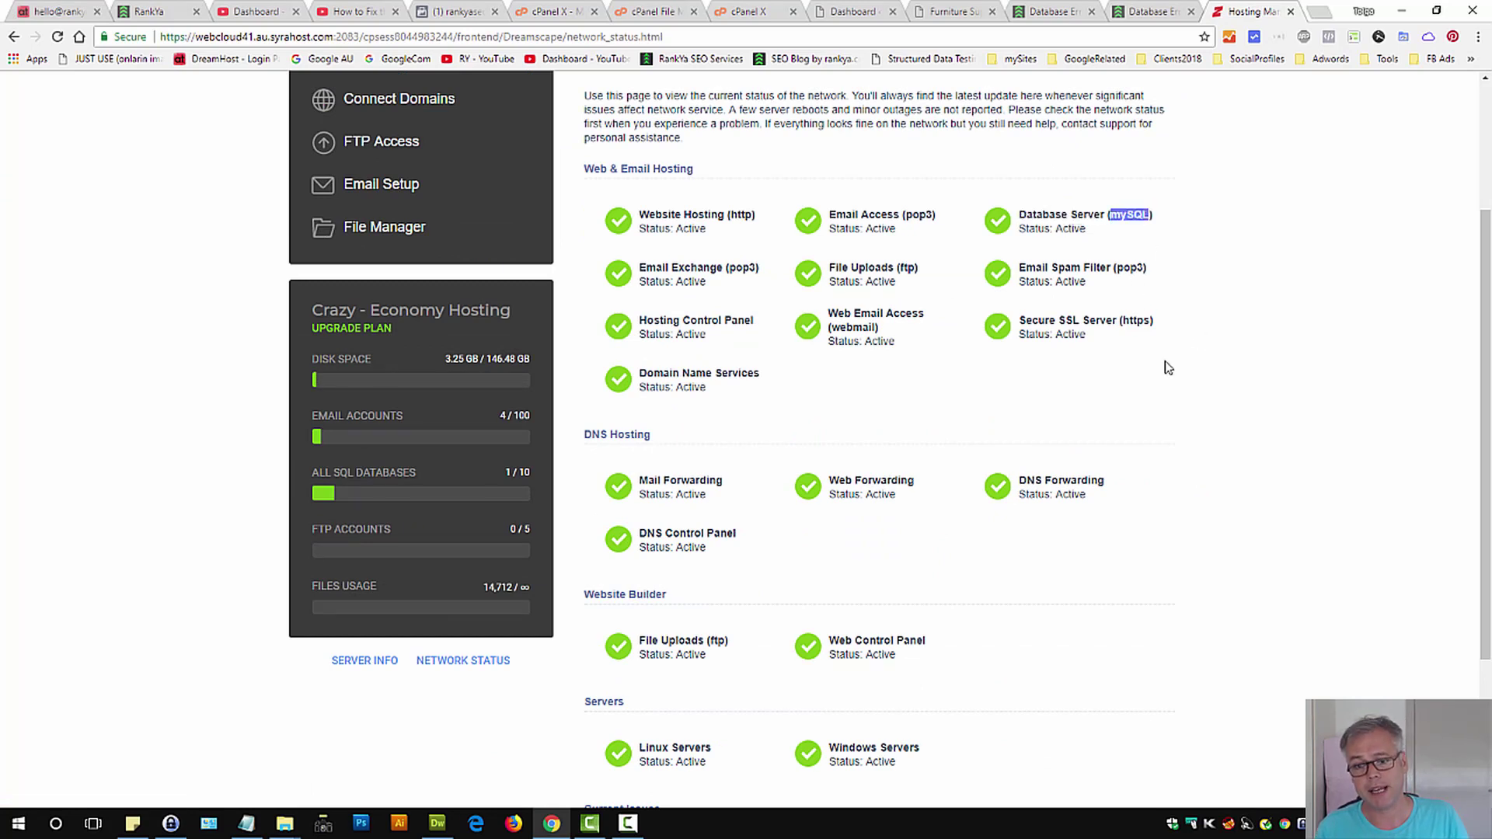
{"action": "double_click", "coordinate": [1071, 228]}
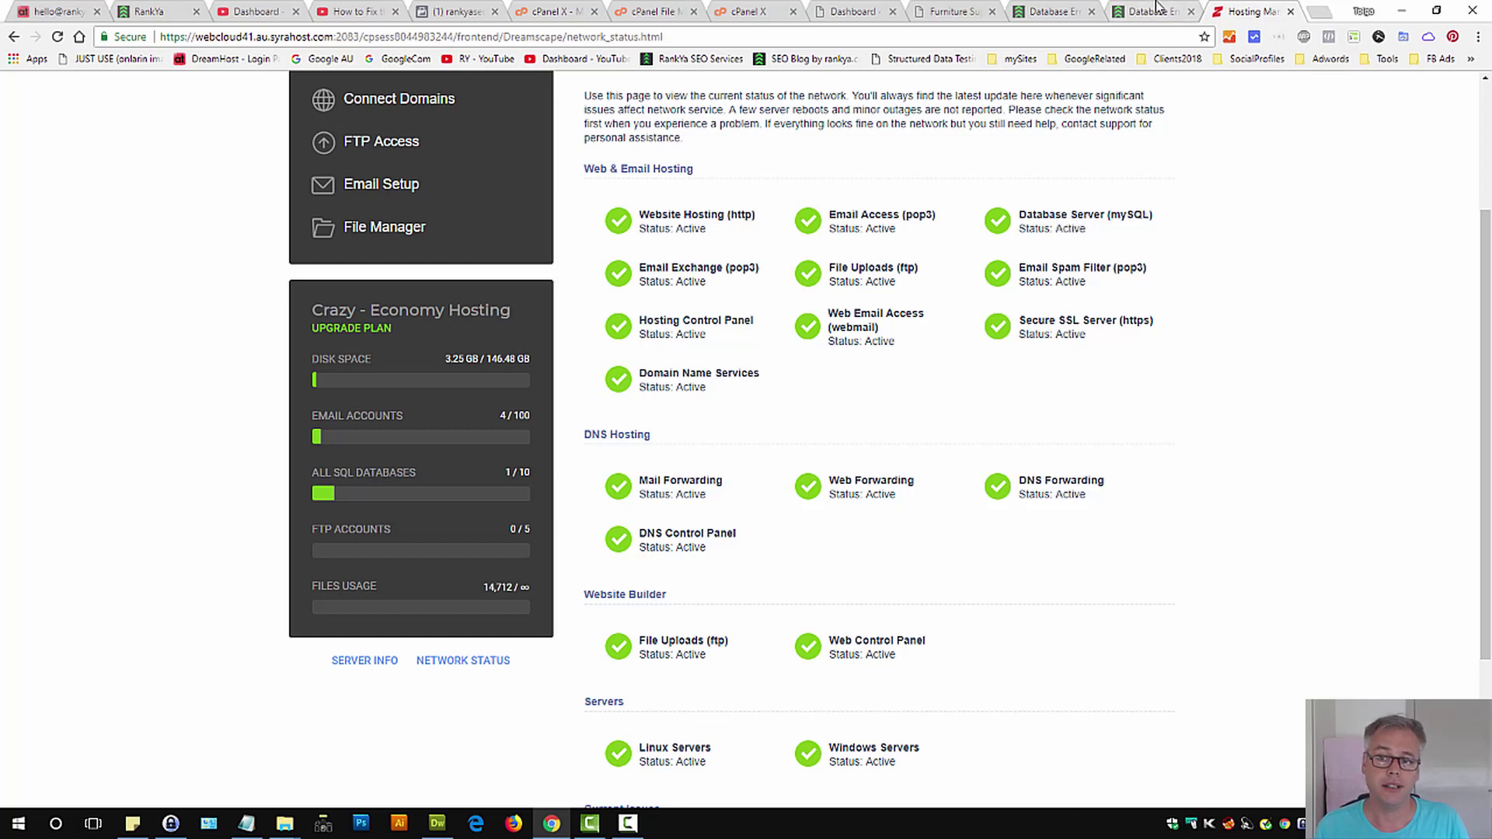
{"action": "left_click", "coordinate": [1151, 11]}
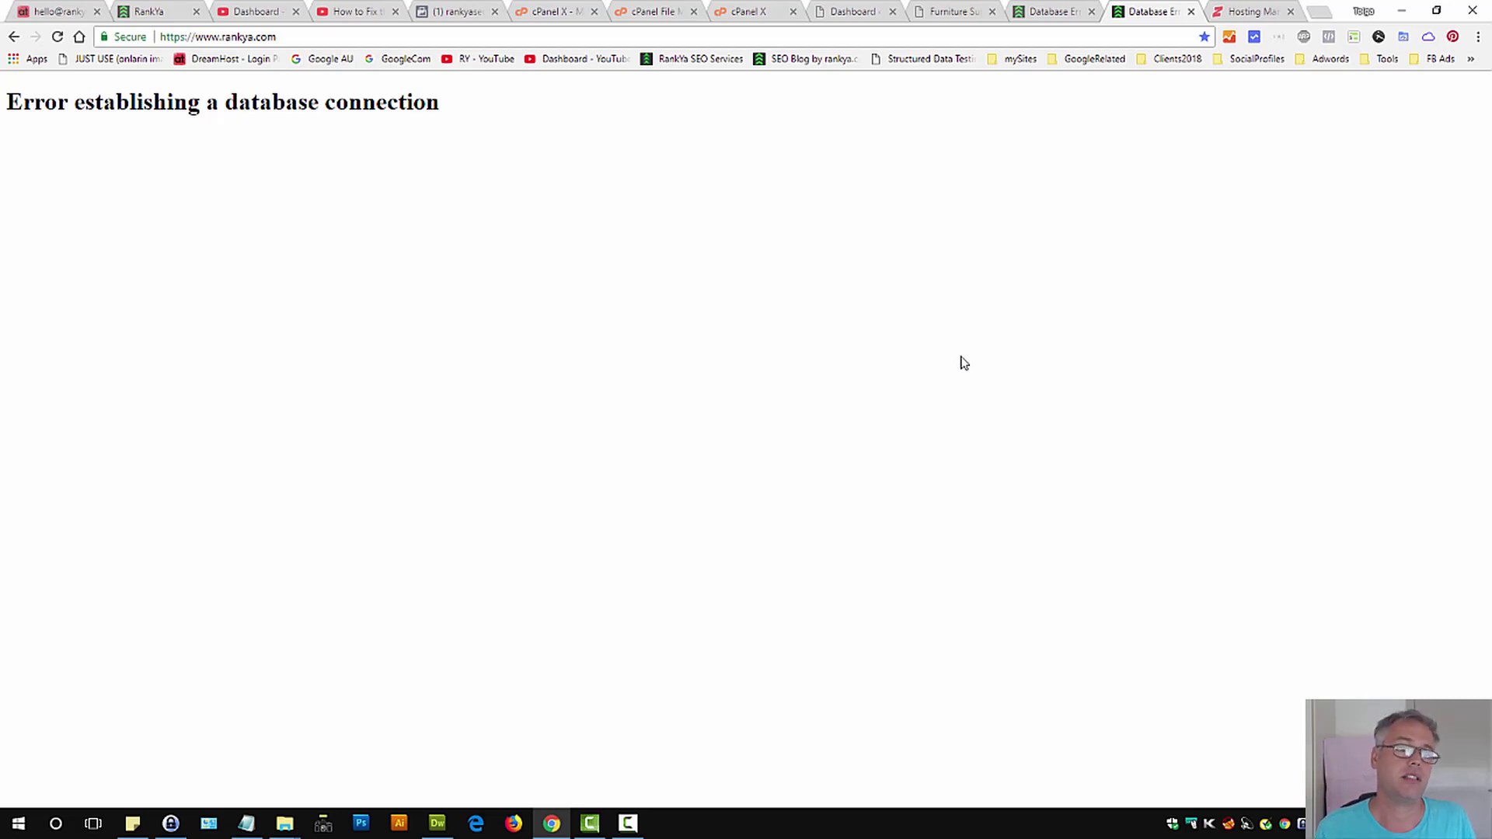
{"action": "left_click", "coordinate": [1243, 12]}
{"action": "scroll", "coordinate": [1279, 299], "scroll_direction": "up", "scroll_amount": 3}
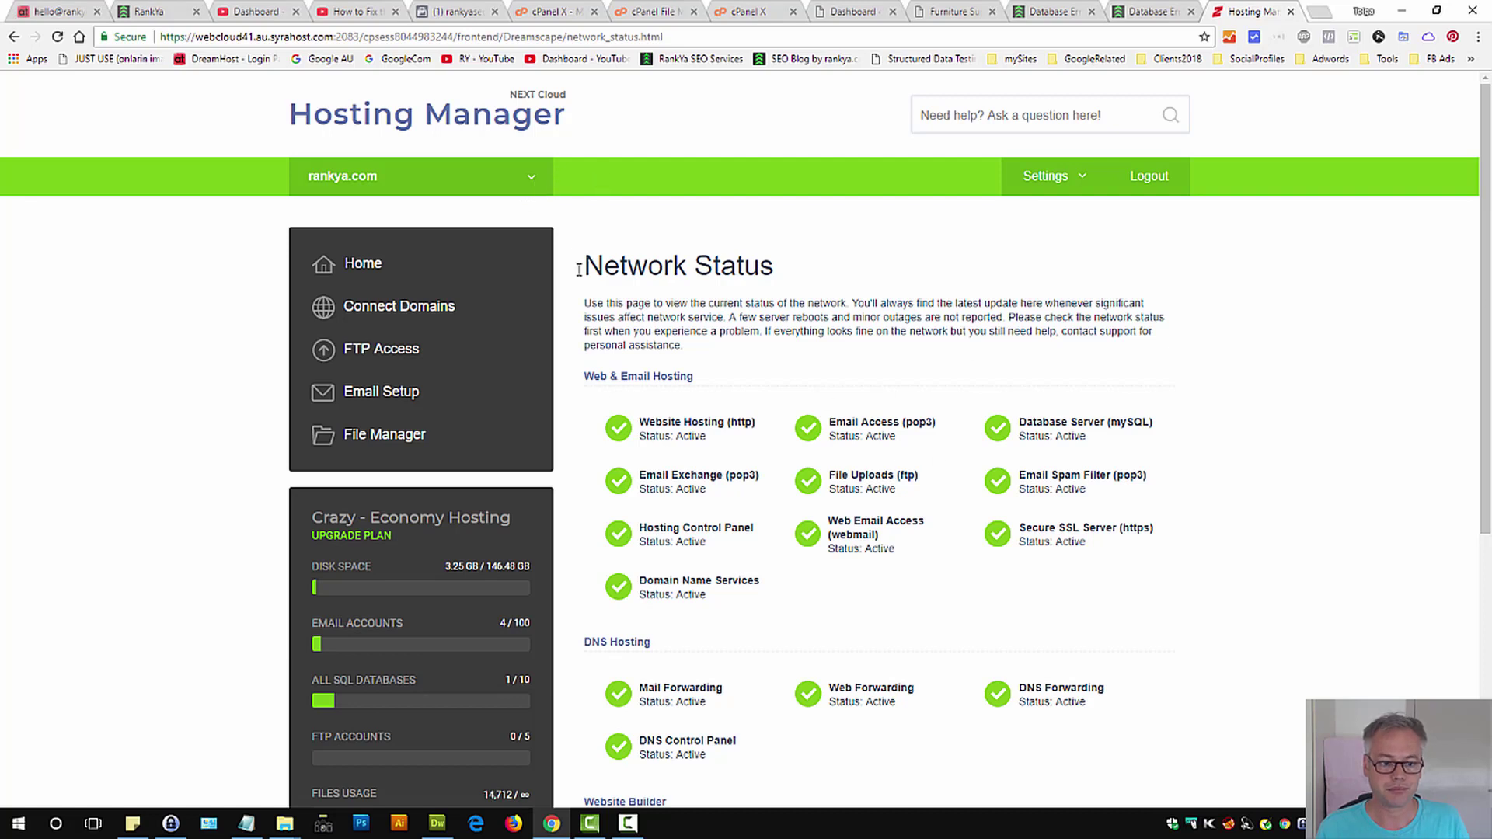
Try to log in to phpMyAdmin from the hosting account's Databases section, and close its tab.
{"action": "left_click", "coordinate": [364, 263]}
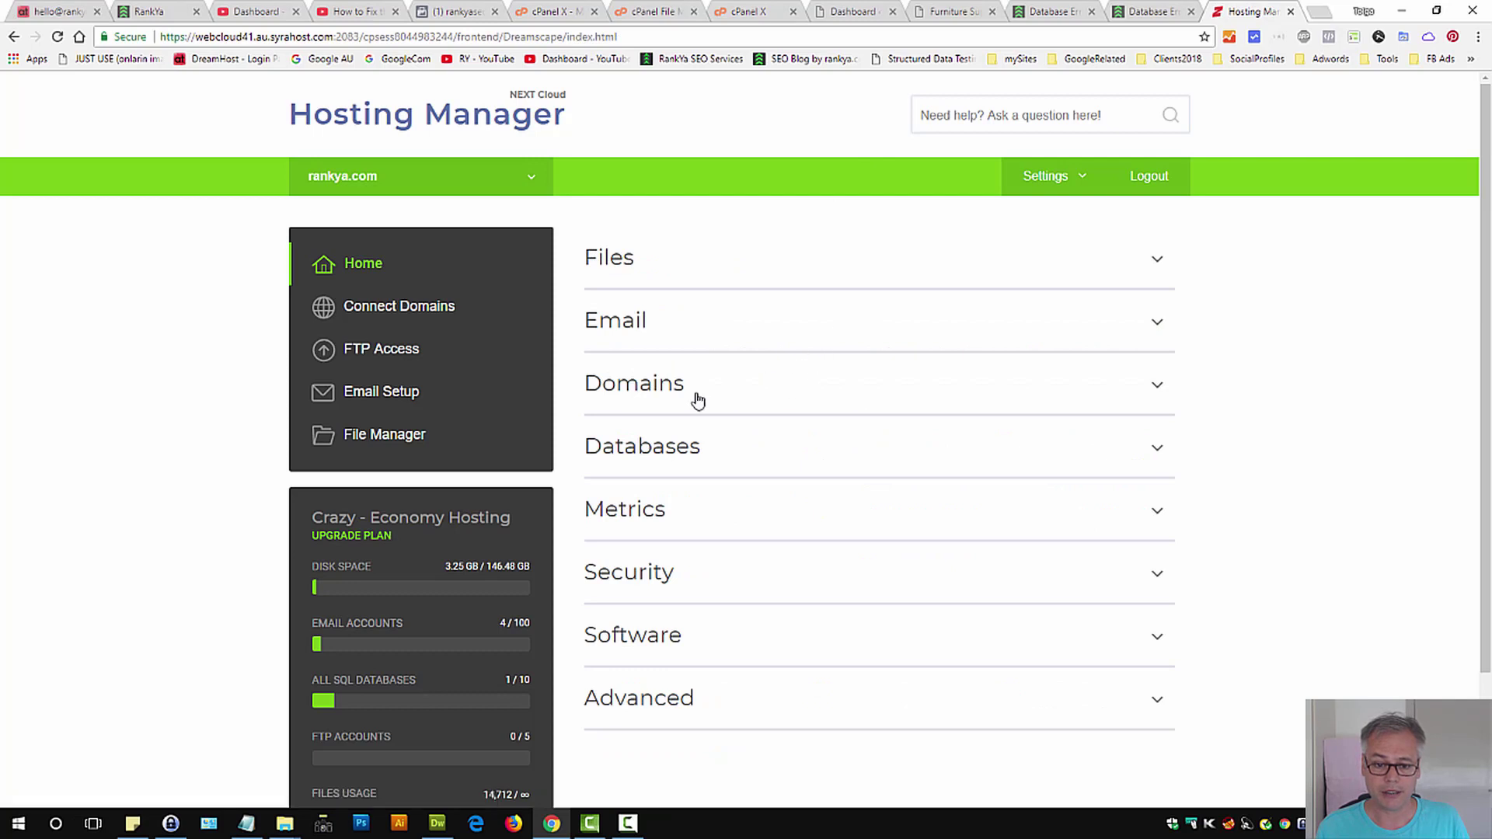
{"action": "left_click", "coordinate": [709, 450]}
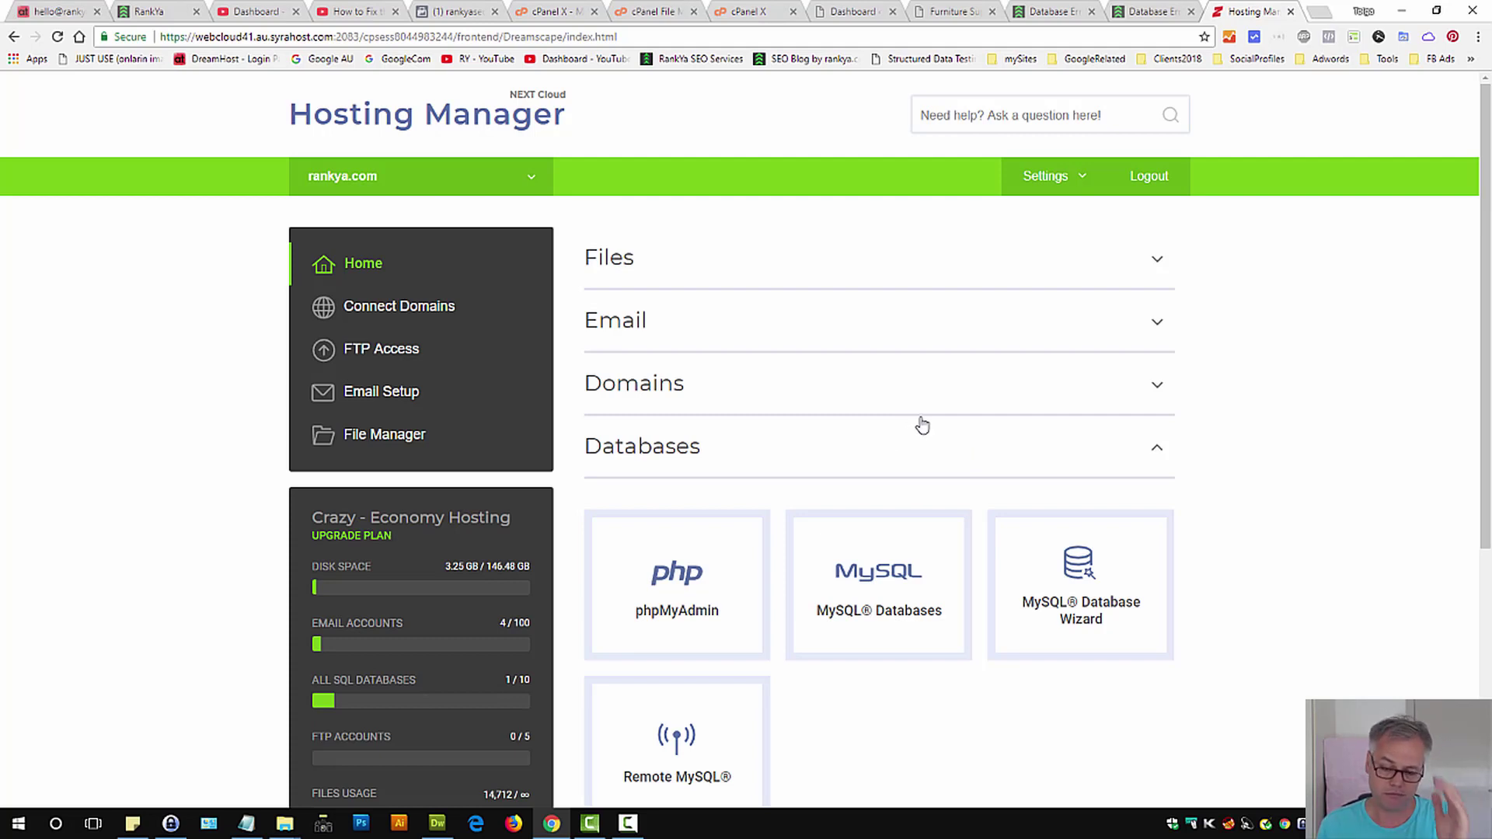
{"action": "left_click", "coordinate": [693, 614]}
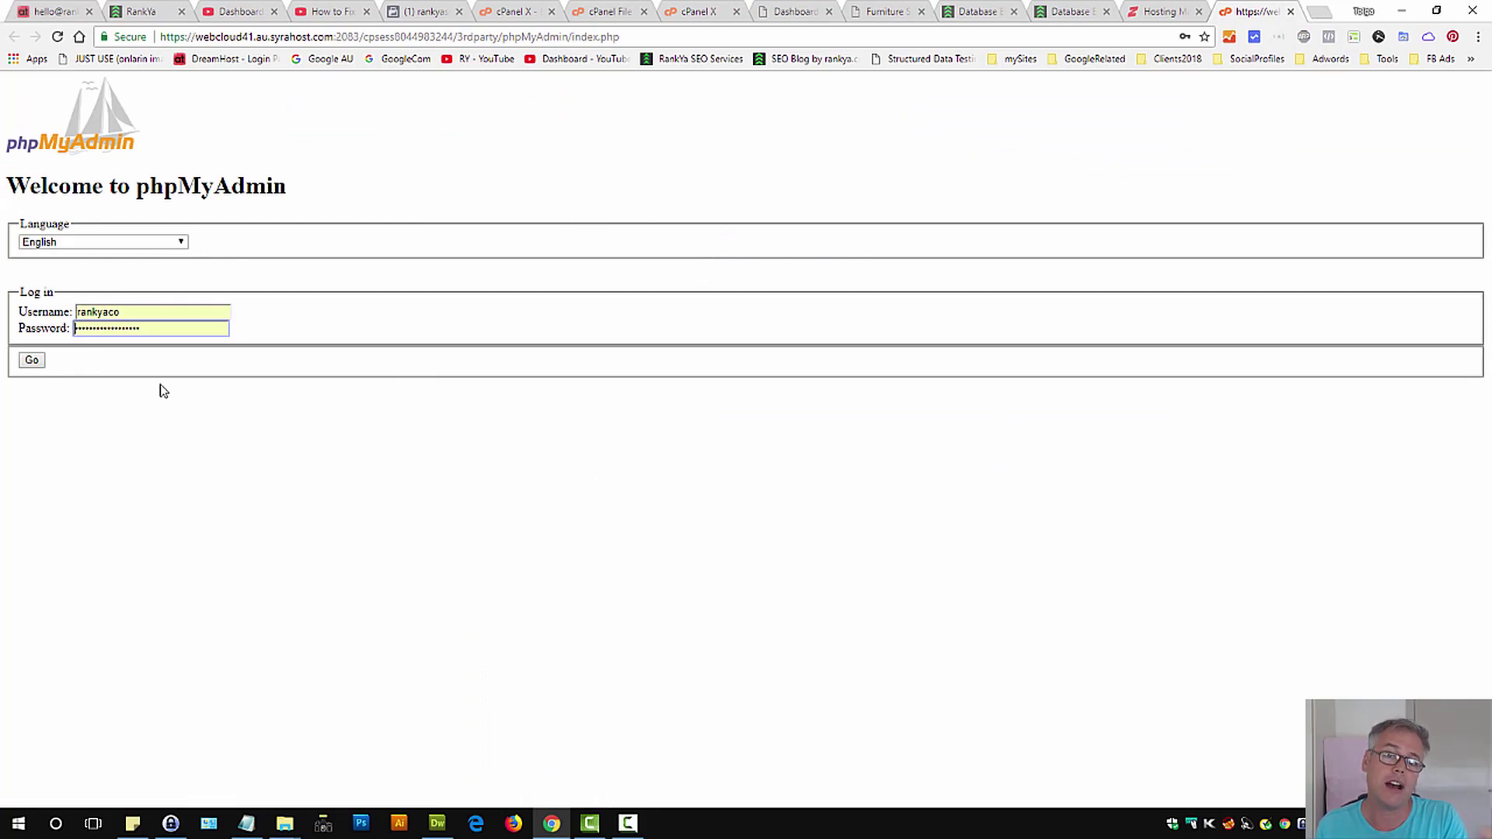
{"action": "left_click", "coordinate": [31, 362]}
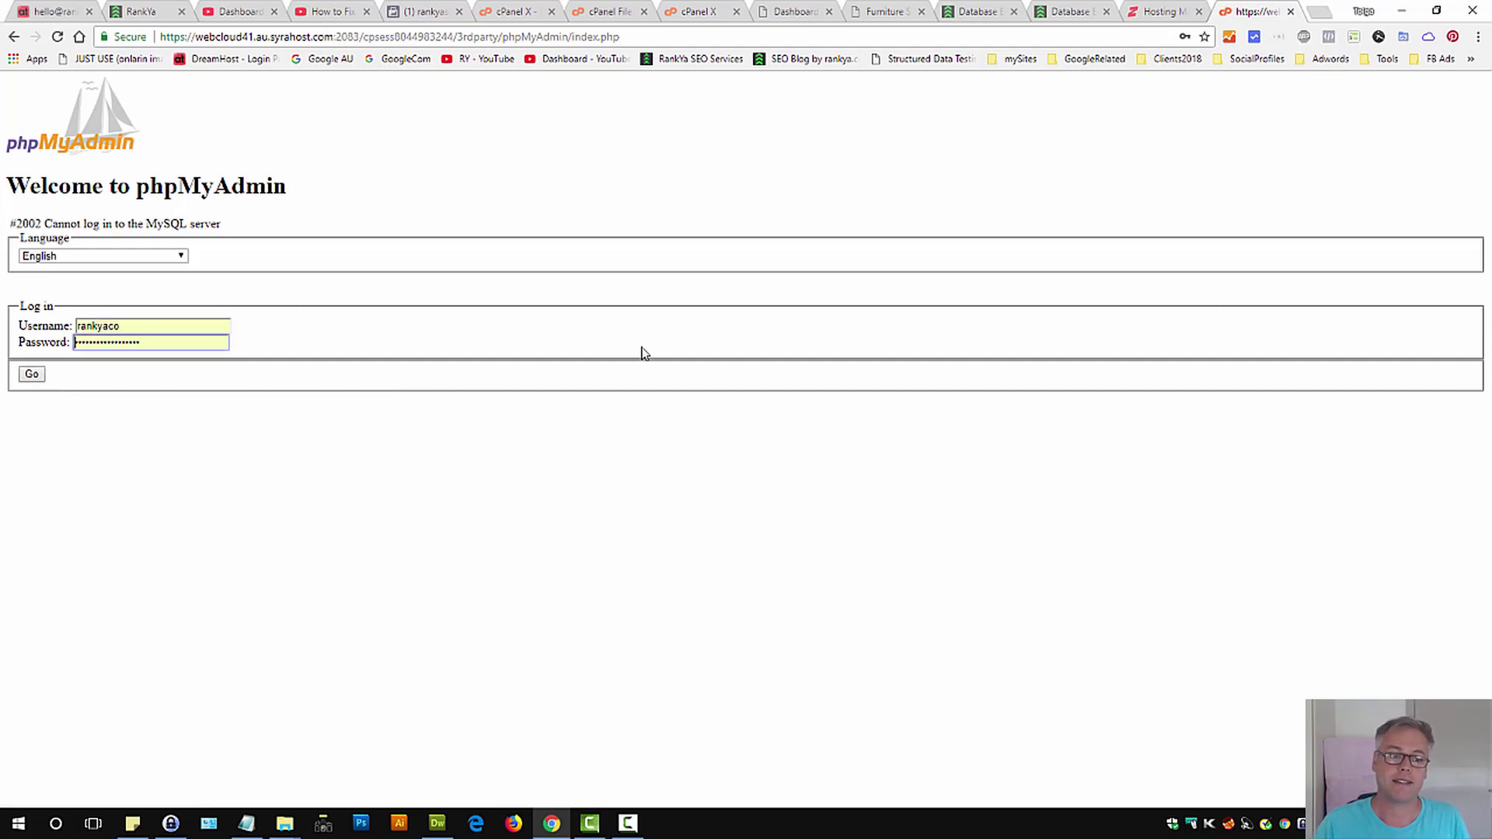
{"action": "left_click", "coordinate": [32, 376]}
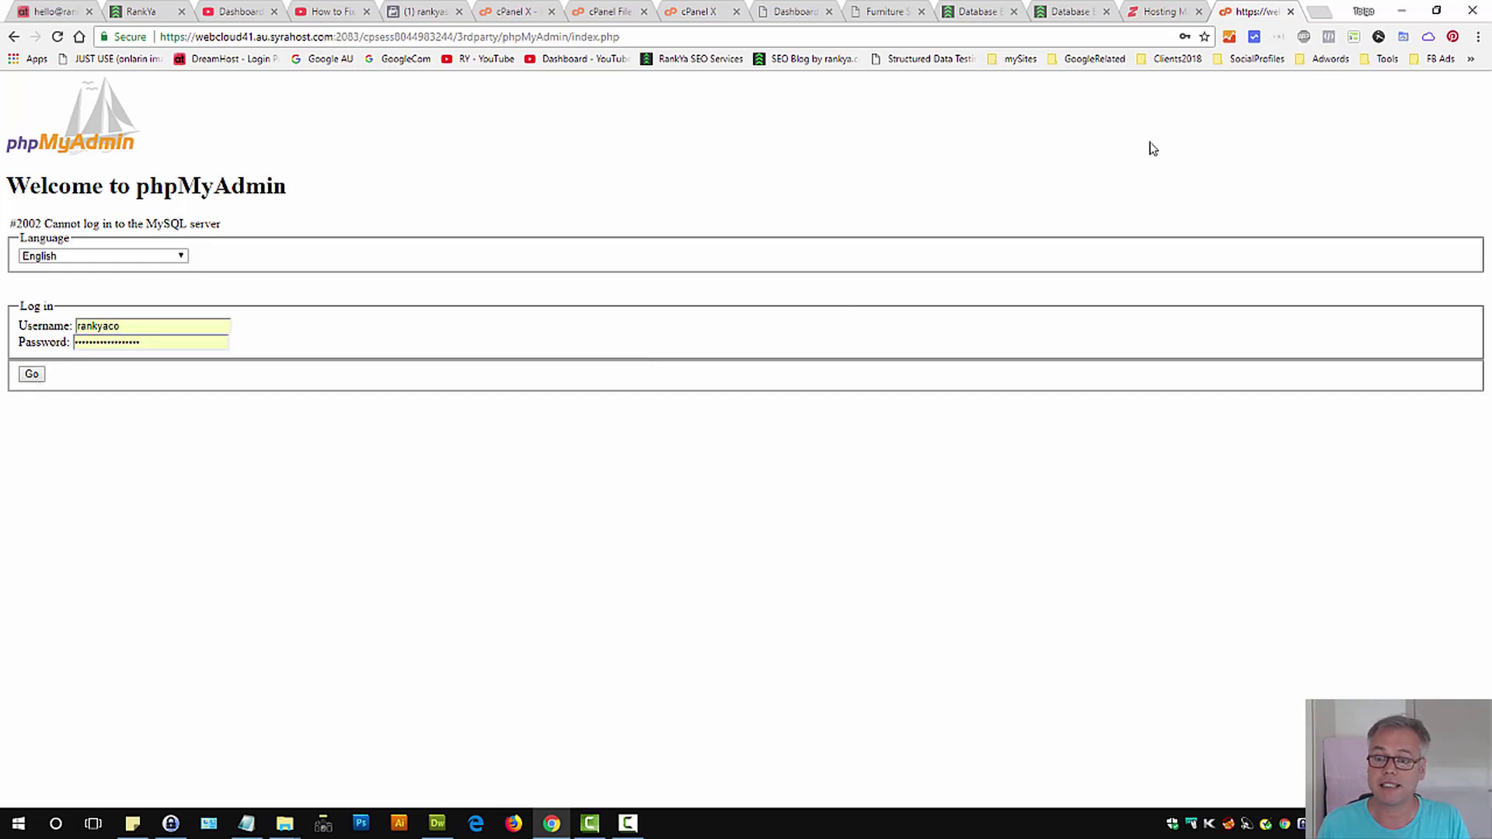
{"action": "left_click", "coordinate": [1291, 11]}
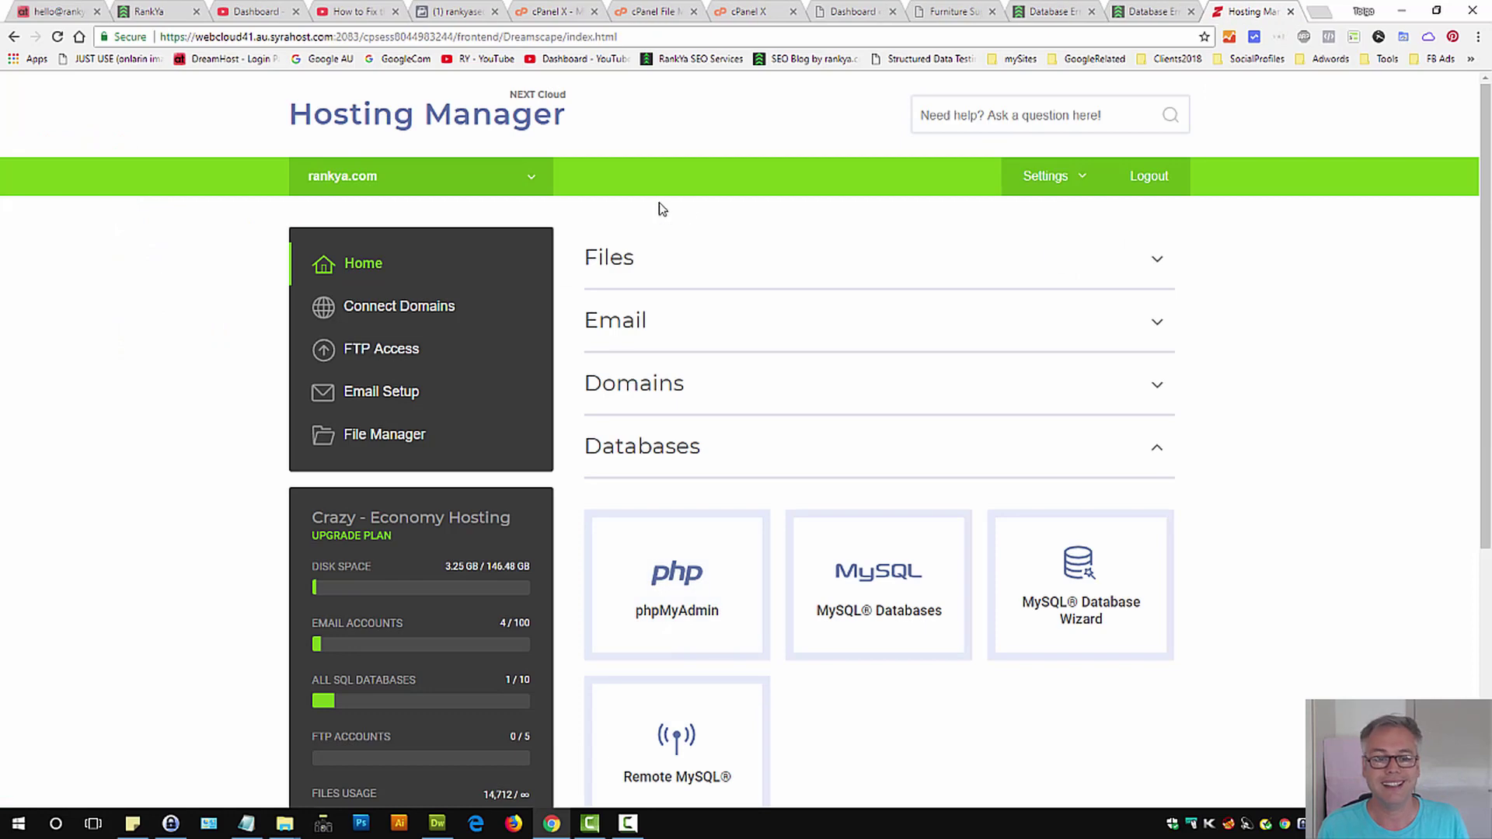
Open Network Status in a separate tab and recheck the Database Server (mySQL) status.
{"action": "scroll", "coordinate": [437, 447], "scroll_direction": "down", "scroll_amount": 5}
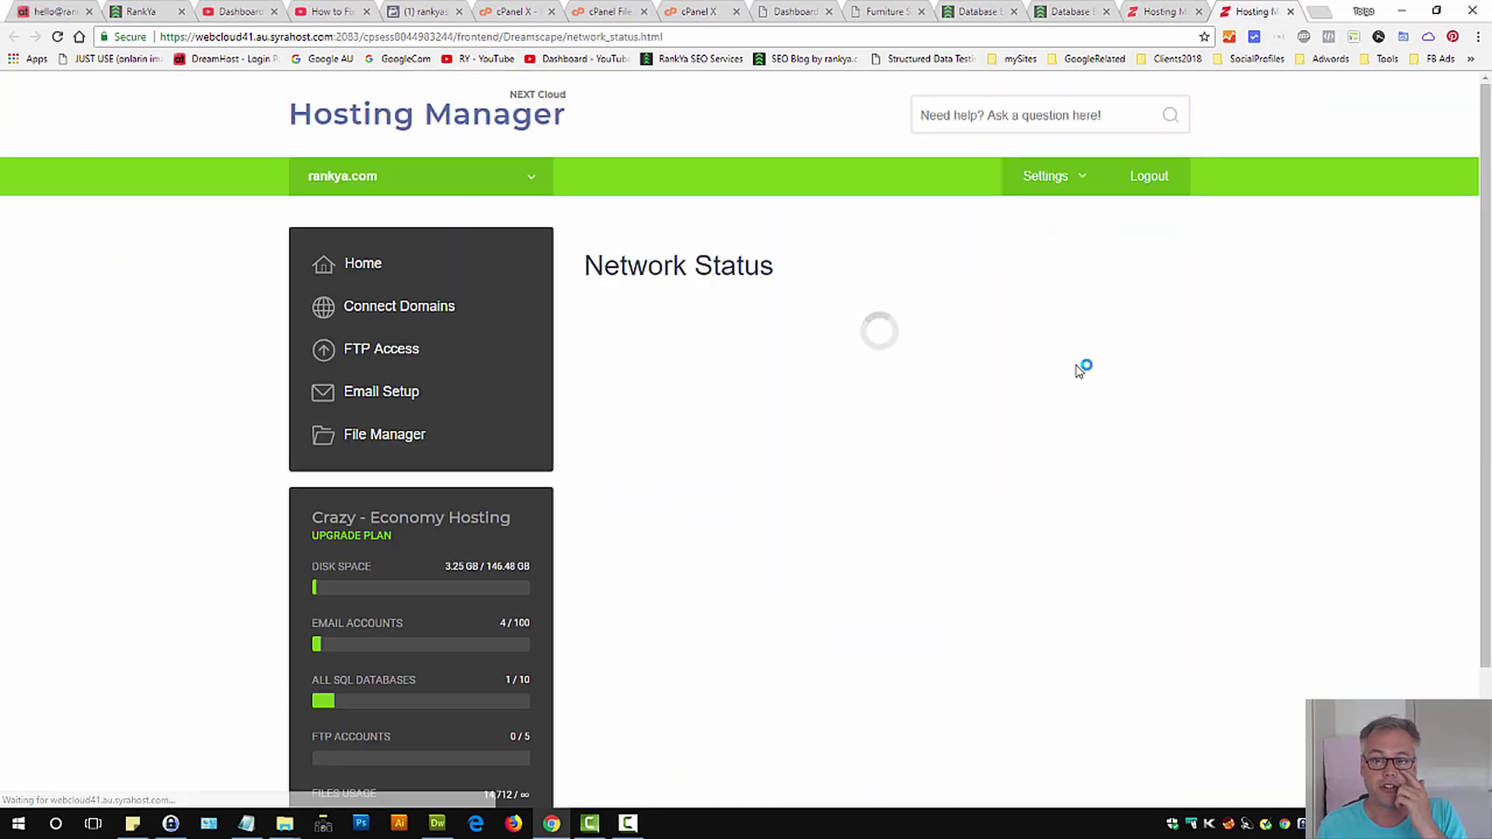
{"action": "left_click_drag", "start_coordinate": [1018, 436], "coordinate": [1089, 437]}
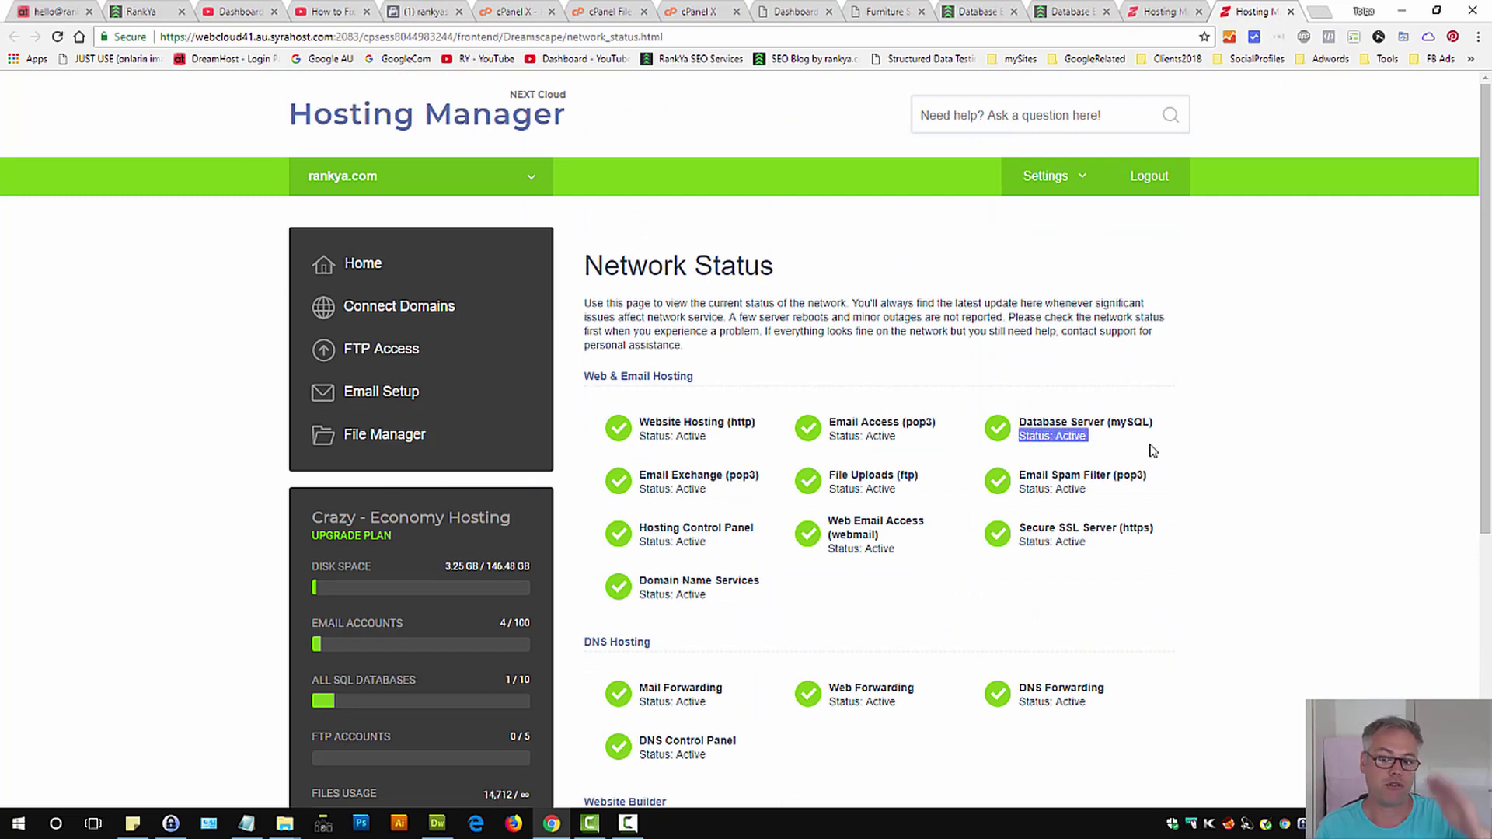
{"action": "scroll", "coordinate": [1153, 451], "scroll_direction": "down", "scroll_amount": 3}
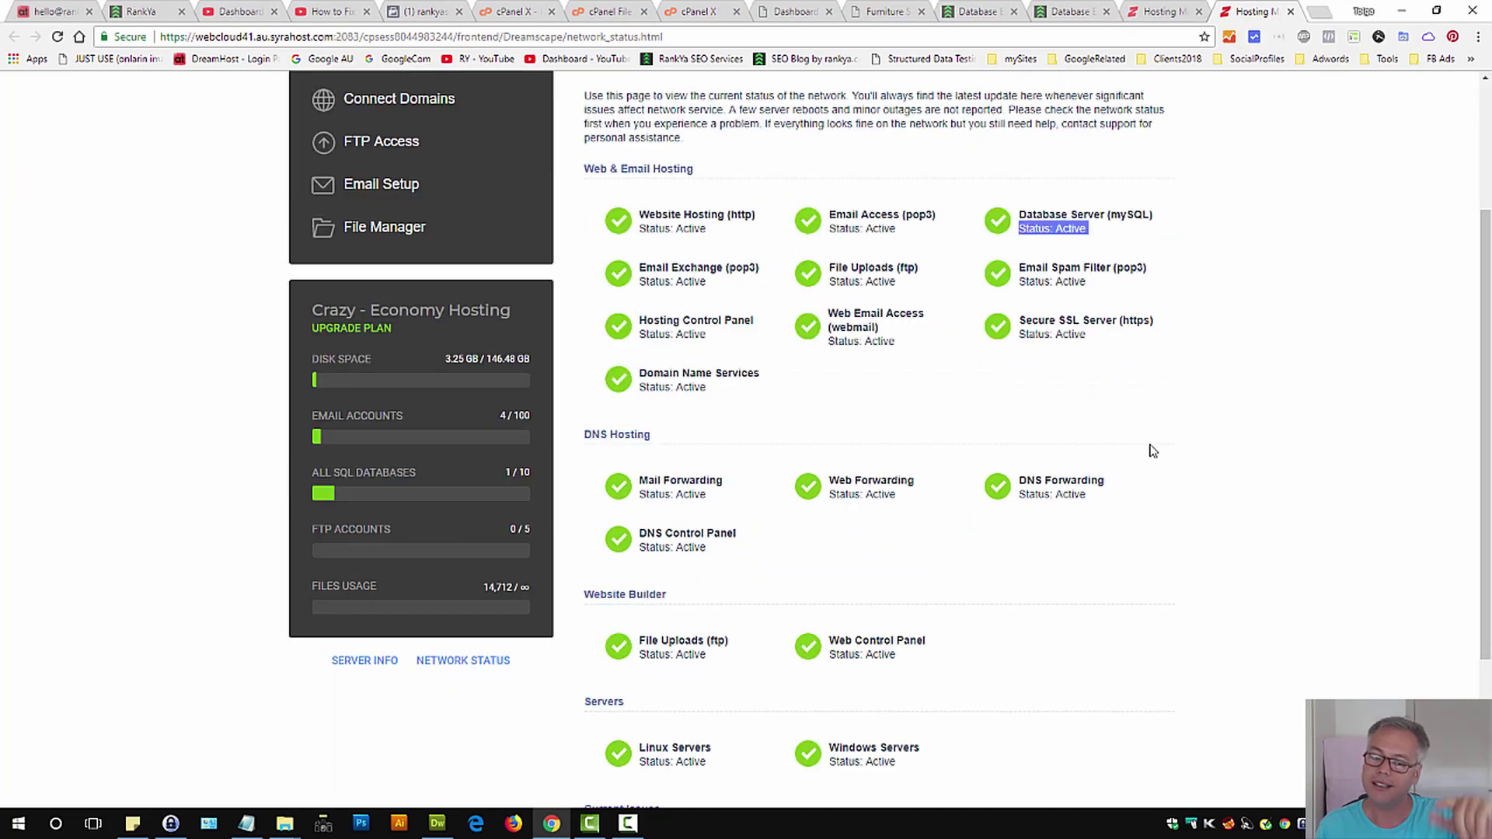
{"action": "scroll", "coordinate": [1170, 447], "scroll_direction": "up", "scroll_amount": 3}
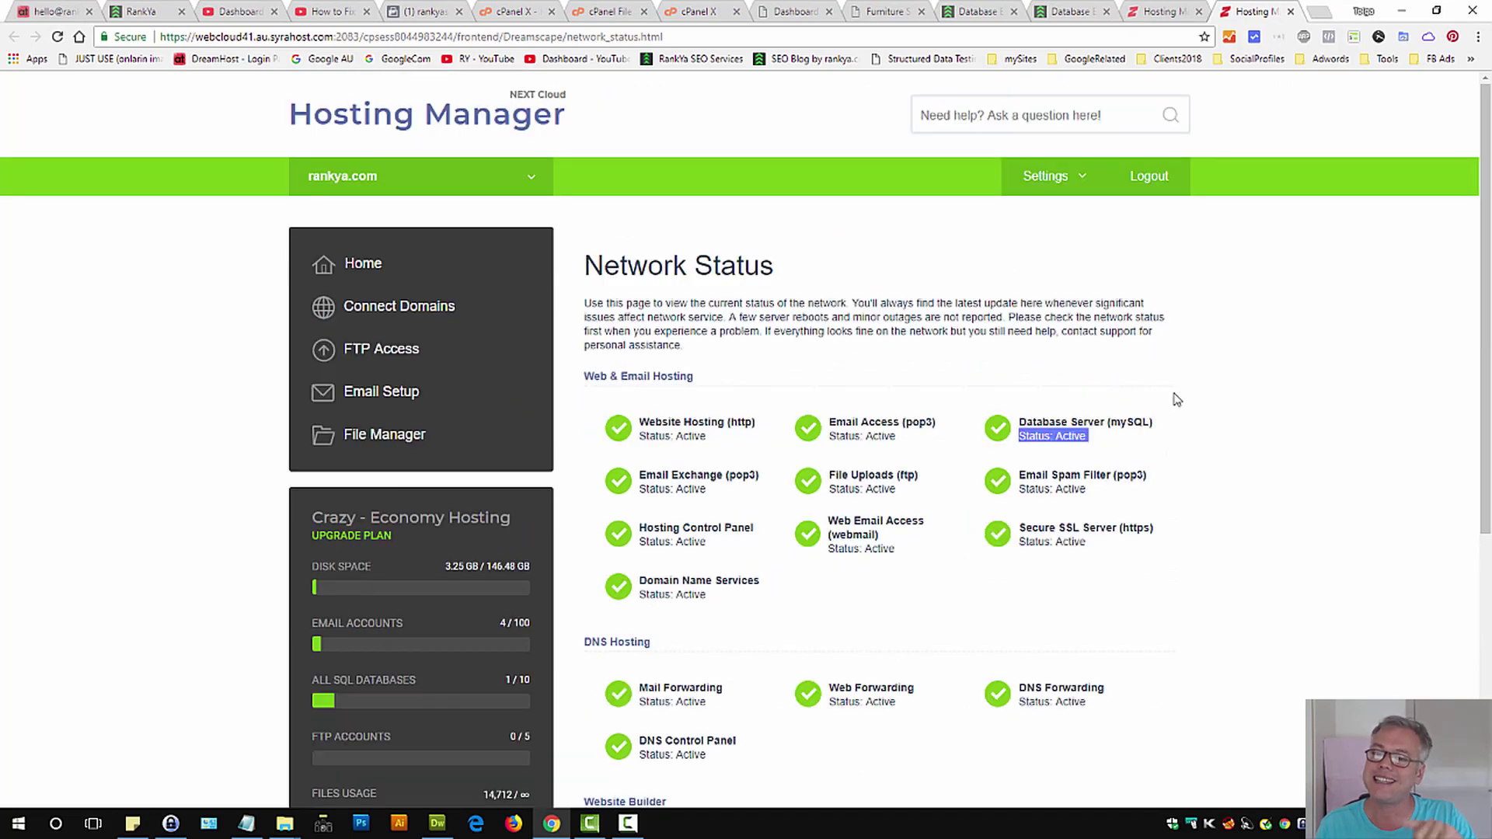
Reopen phpMyAdmin from Hosting Manager, try logging in with the saved credentials, and read the message above the login form.
{"action": "left_click", "coordinate": [1153, 8]}
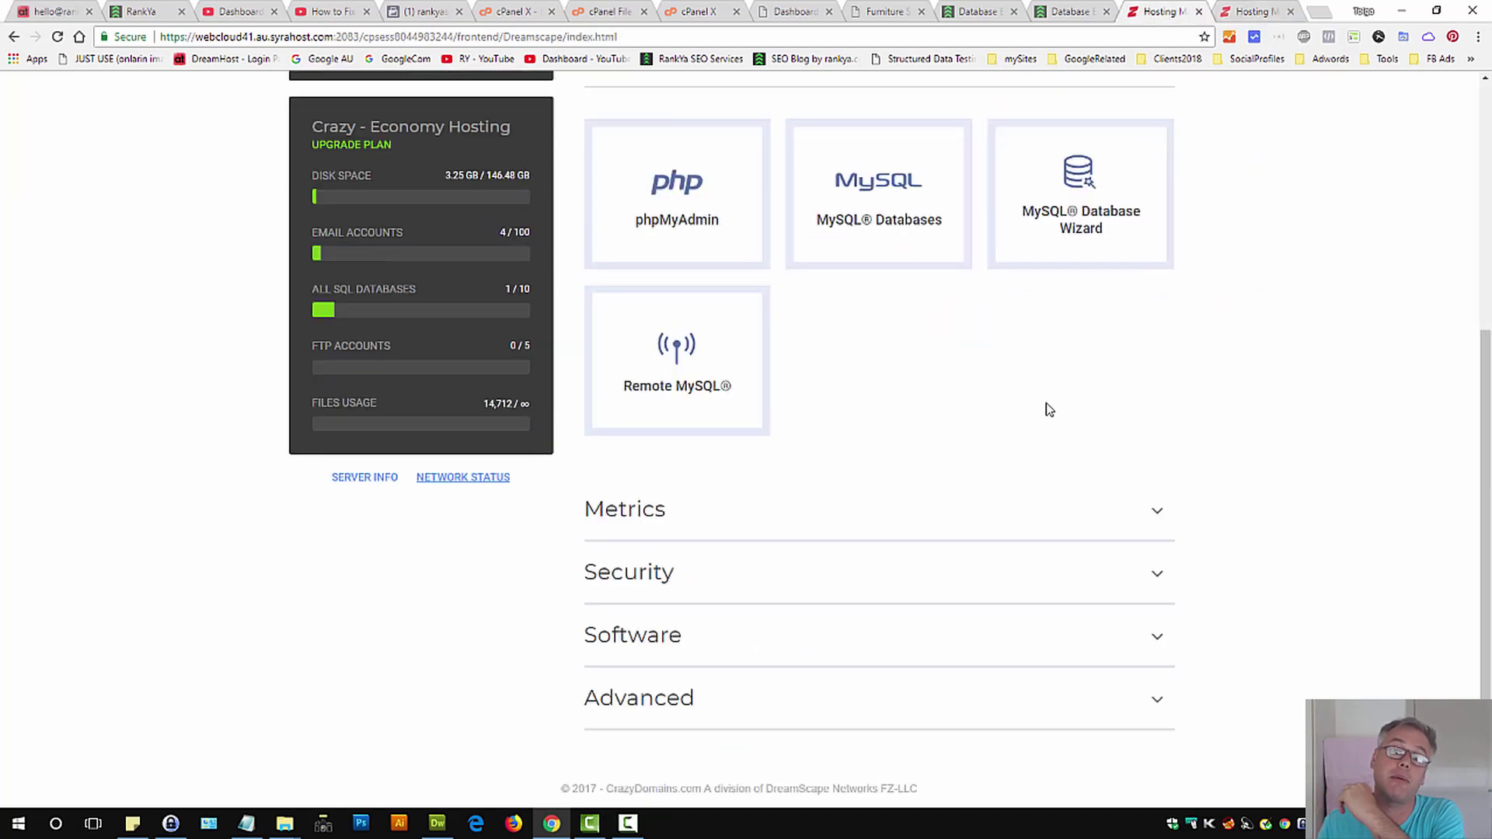
{"action": "left_click", "coordinate": [668, 232]}
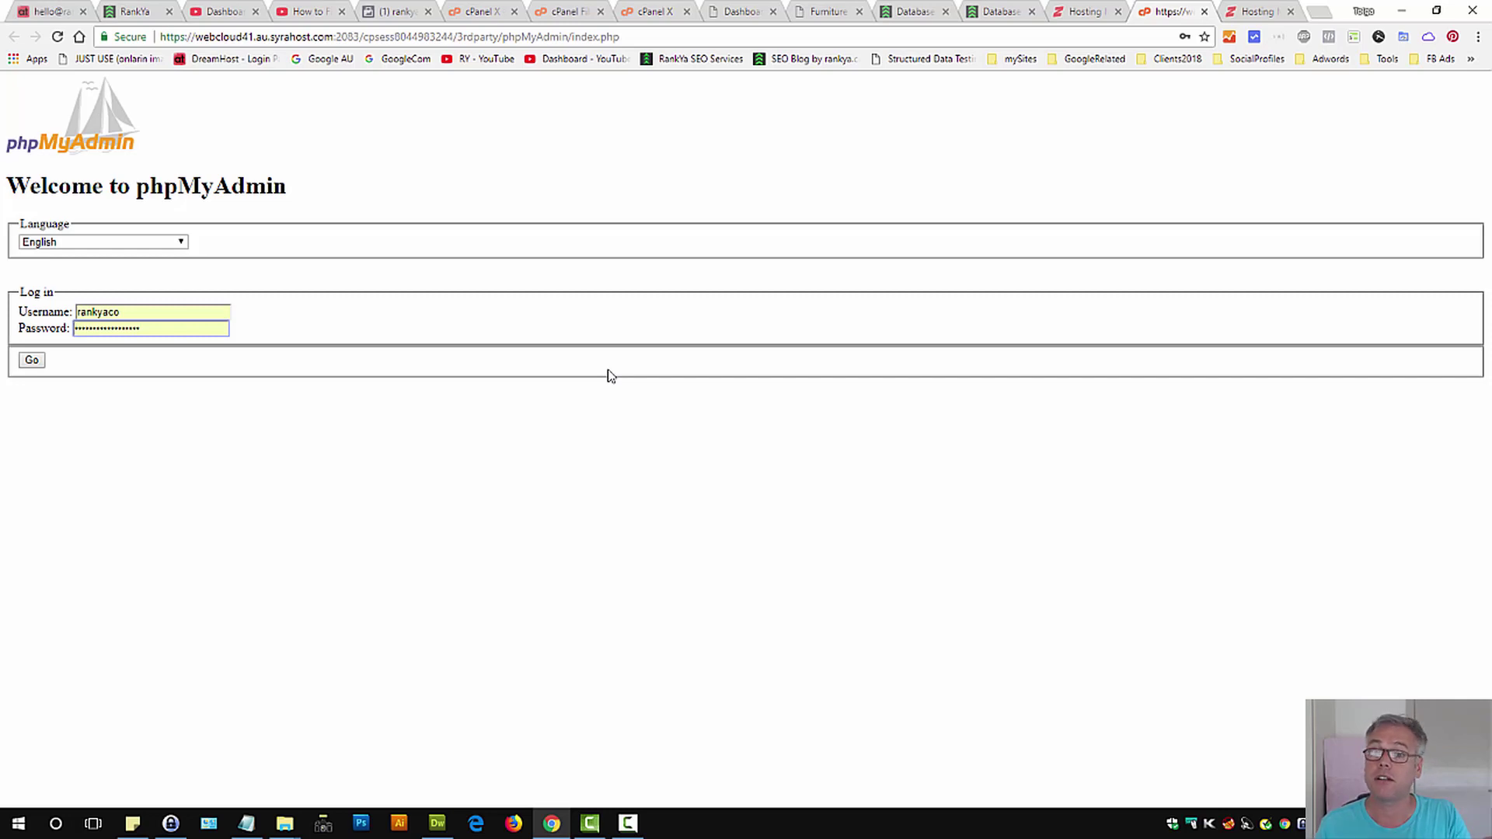
{"action": "left_click", "coordinate": [34, 361]}
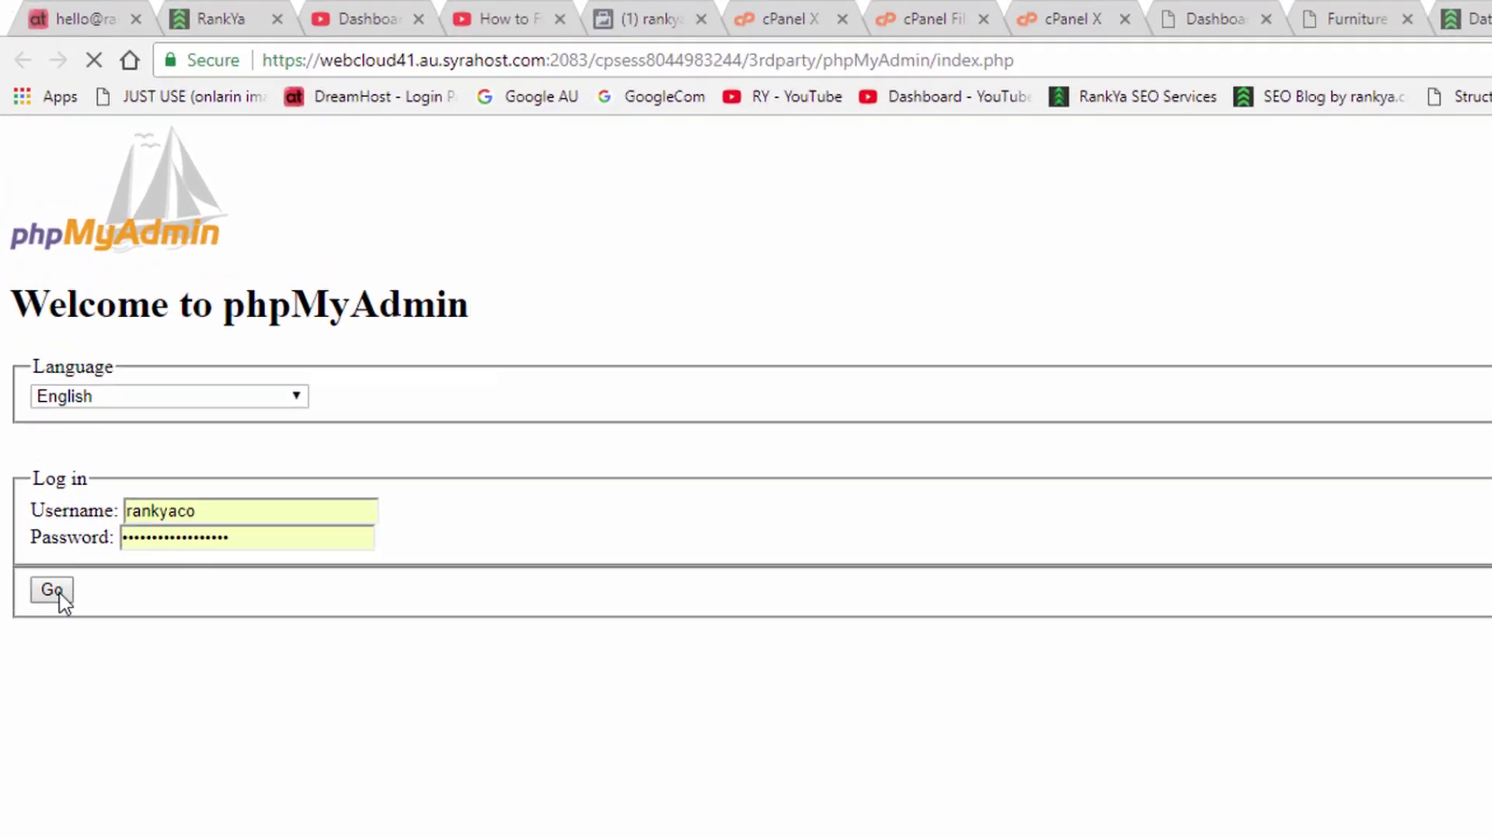
{"action": "left_click", "coordinate": [133, 371]}
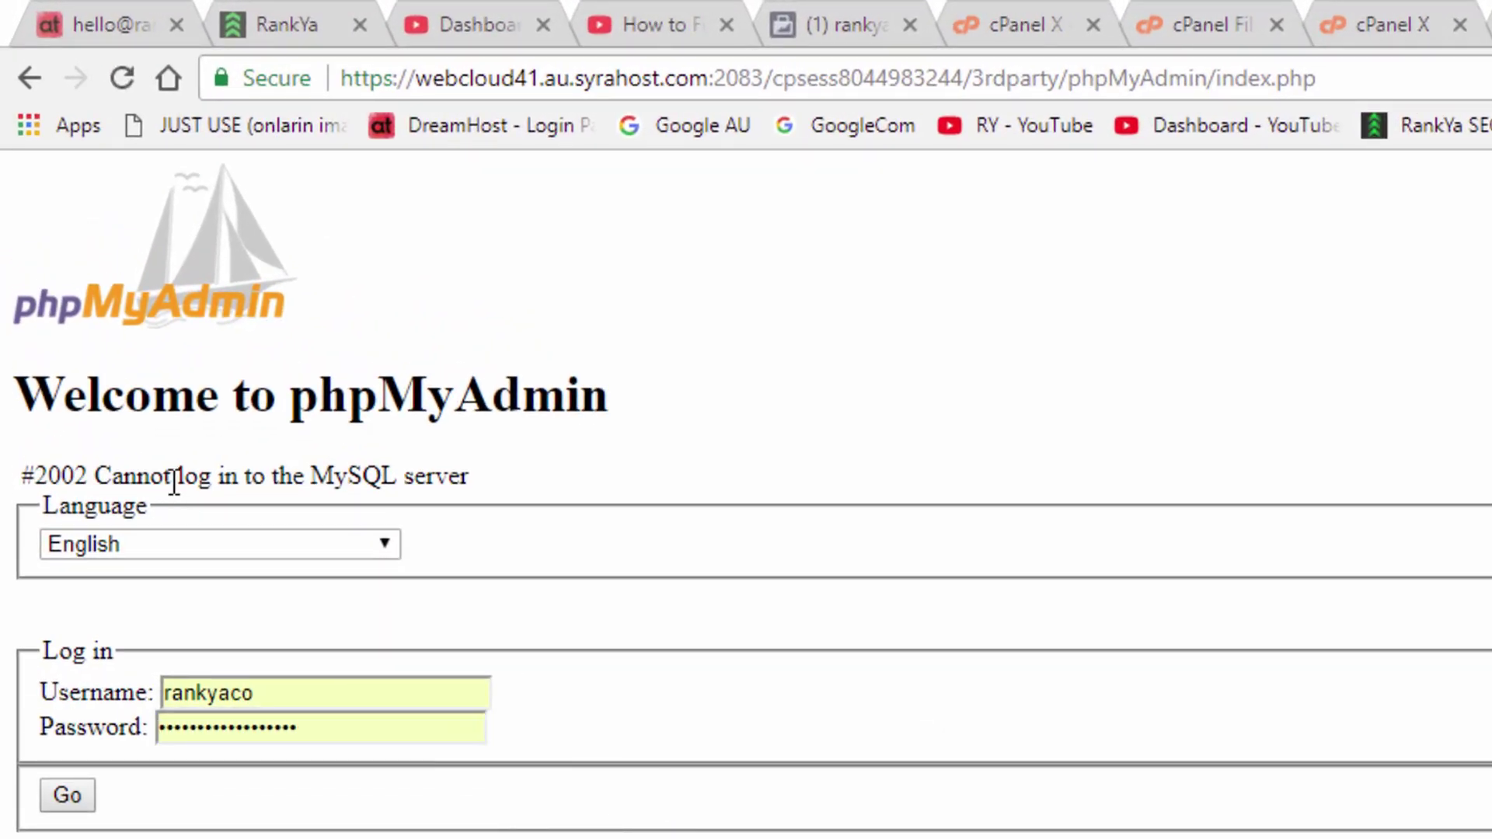
{"action": "triple_click", "coordinate": [174, 480]}
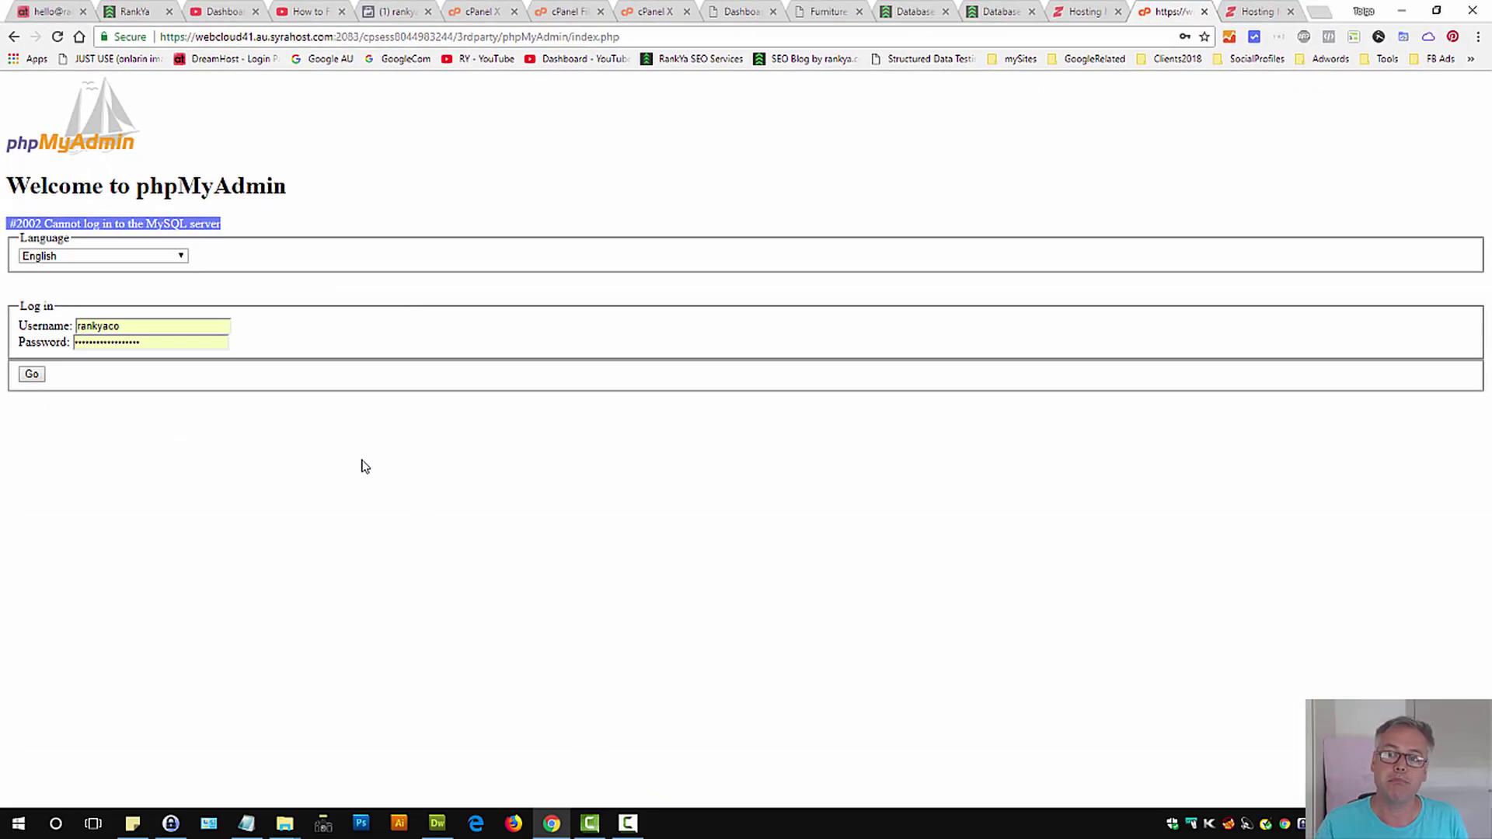
{"action": "left_click", "coordinate": [928, 257]}
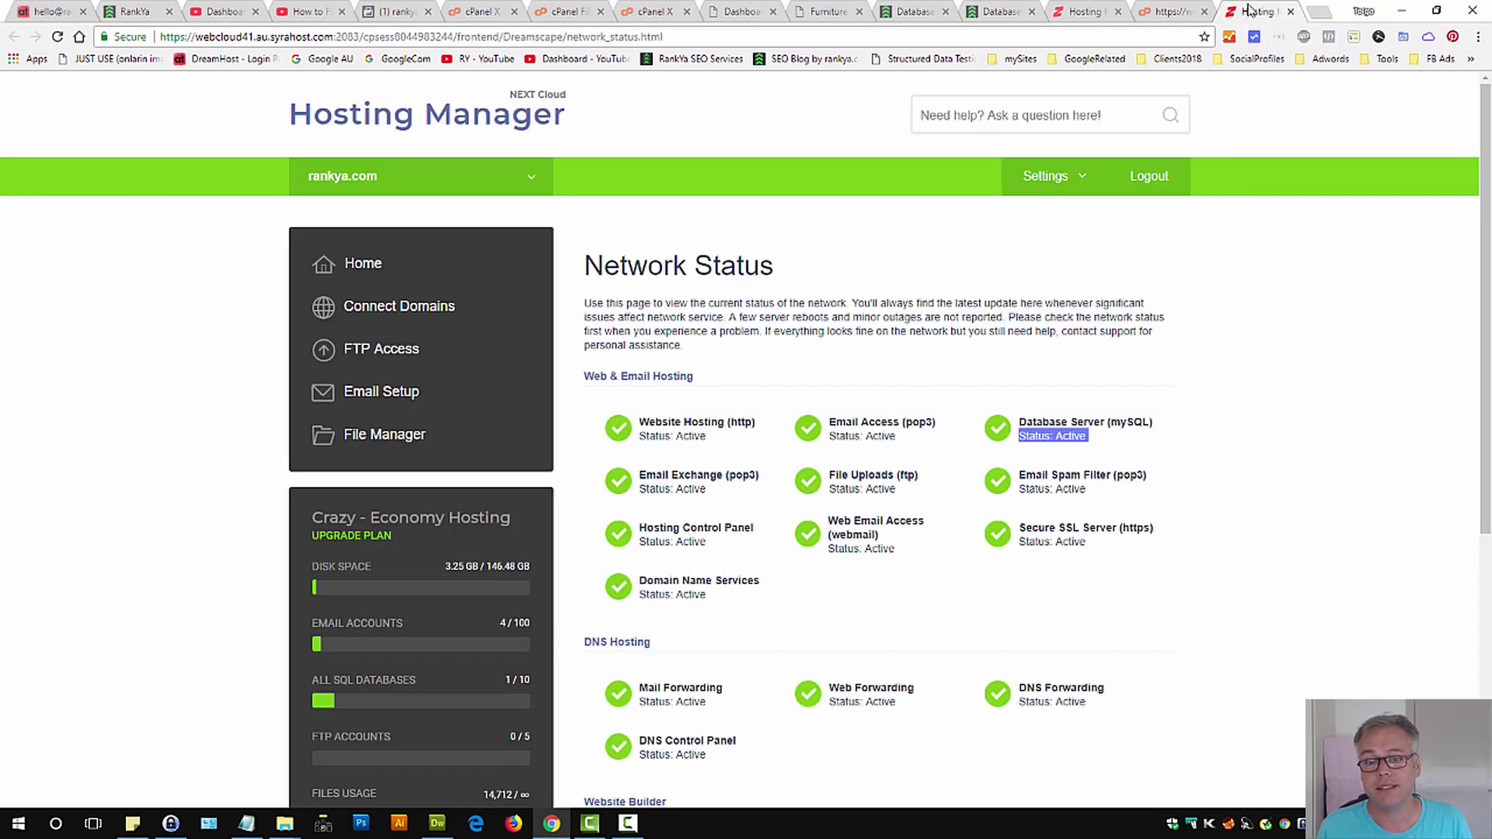
Compare the Database Server (mySQL) entry on the Network Status page with the phpMyAdmin login result.
{"action": "left_click", "coordinate": [1249, 11]}
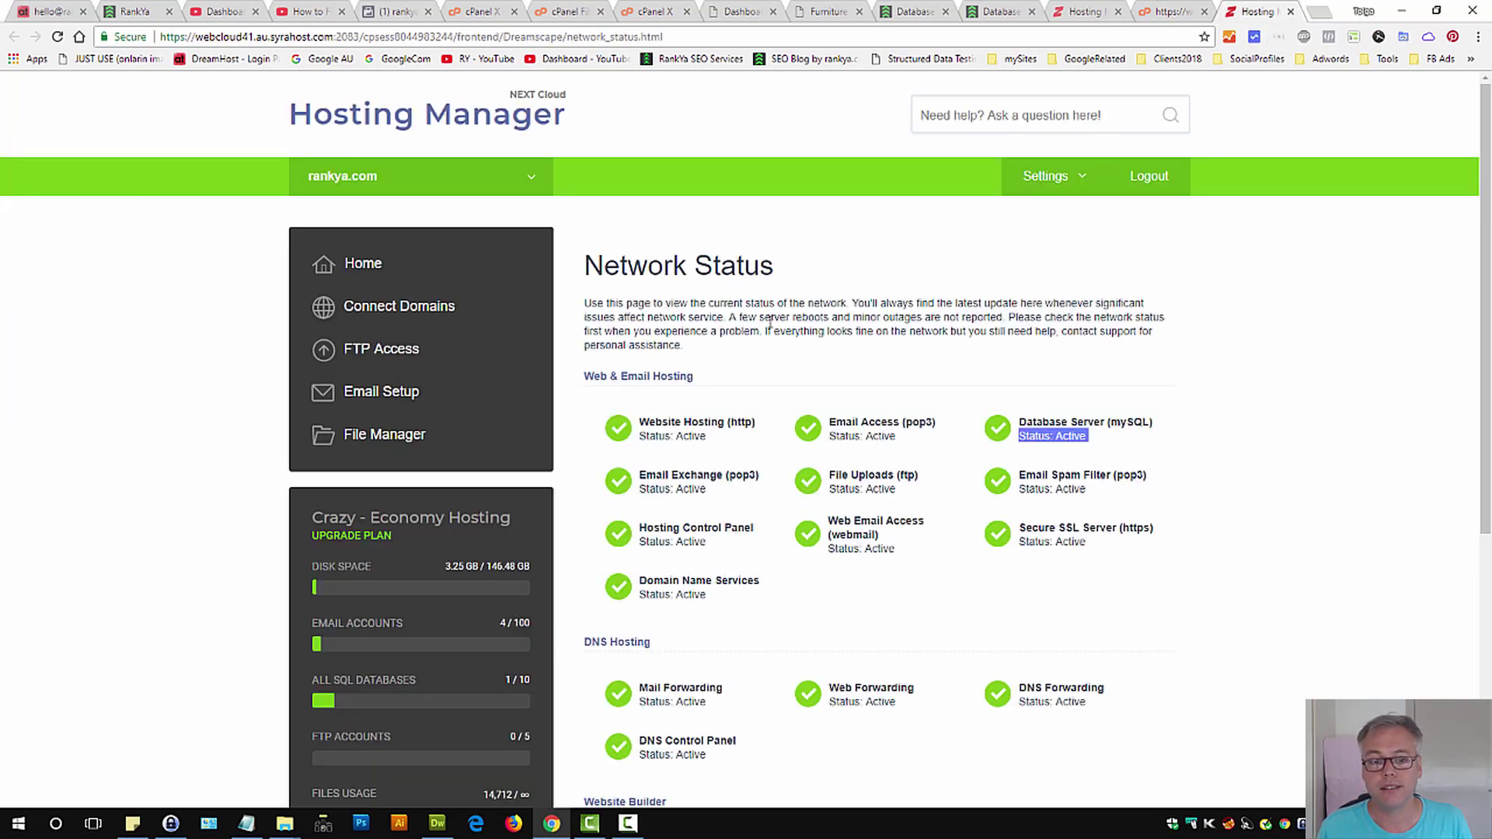
{"action": "triple_click", "coordinate": [1040, 422]}
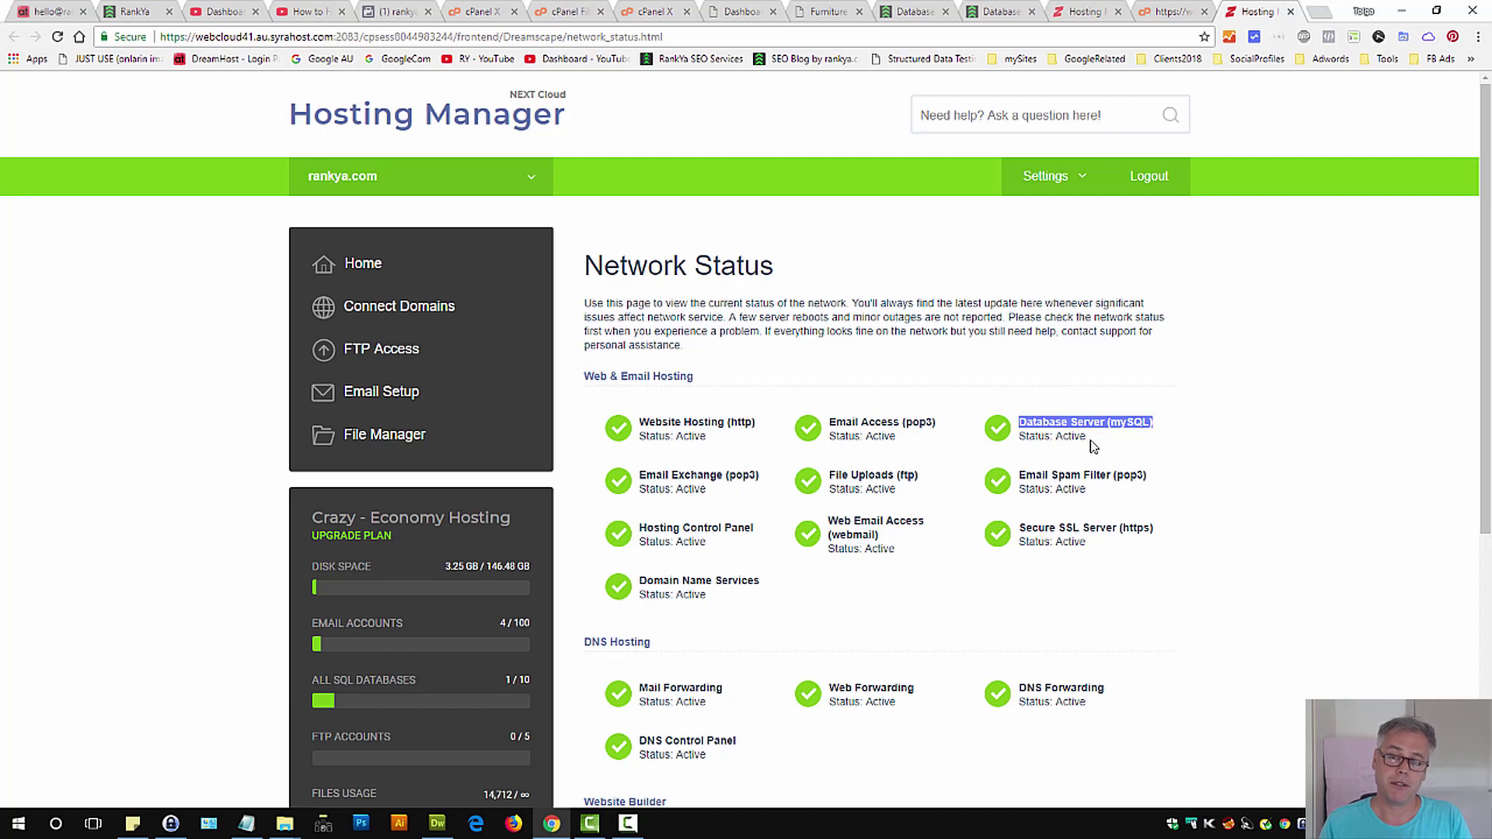
{"action": "left_click", "coordinate": [1175, 10]}
{"action": "left_click_drag", "start_coordinate": [130, 186], "coordinate": [316, 197]}
{"action": "left_click", "coordinate": [713, 216]}
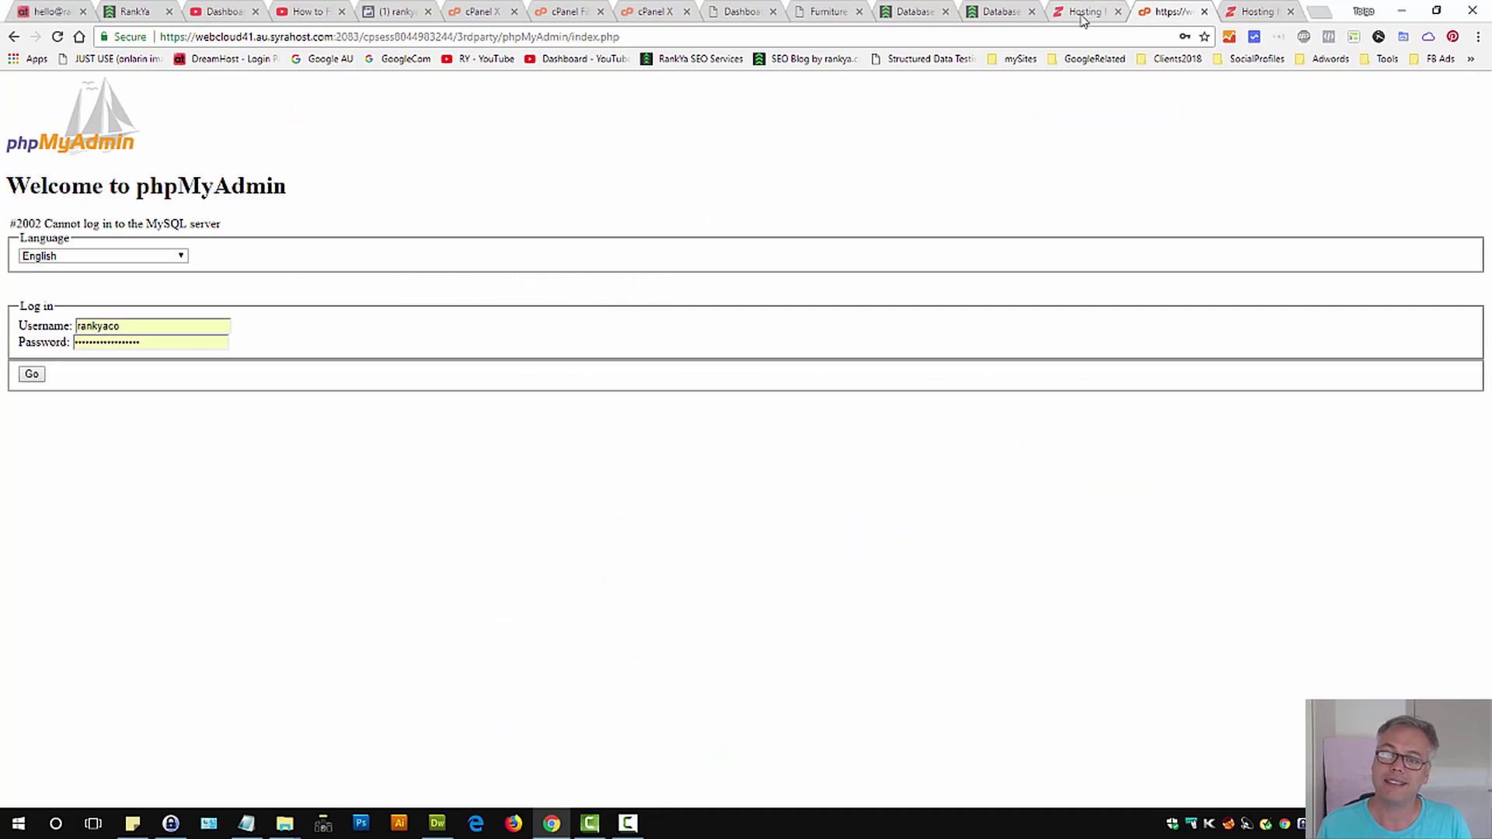
{"action": "left_click", "coordinate": [1251, 11]}
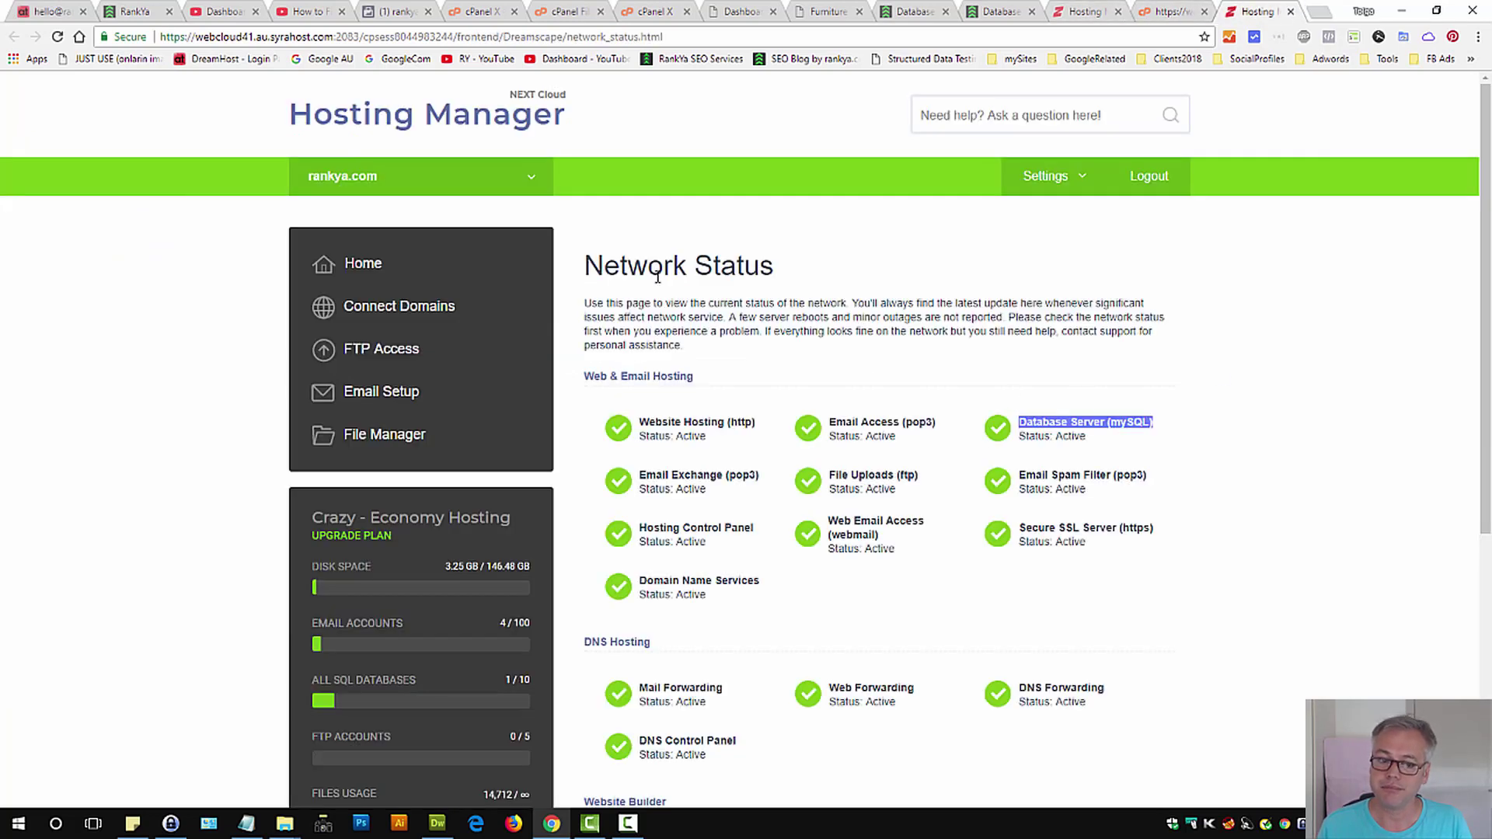
{"action": "triple_click", "coordinate": [673, 264]}
{"action": "left_click", "coordinate": [913, 318]}
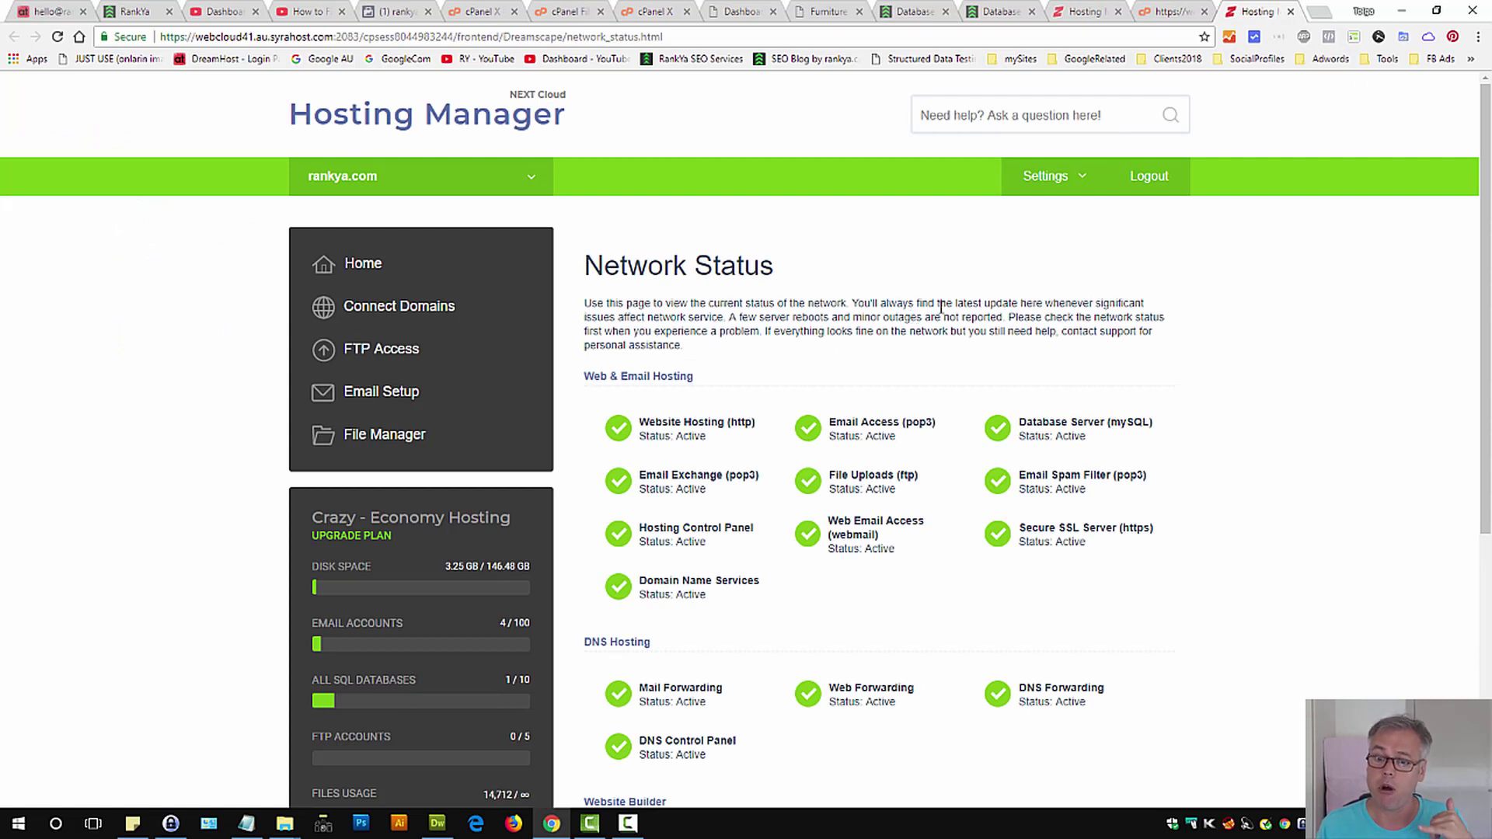
{"action": "triple_click", "coordinate": [1050, 420]}
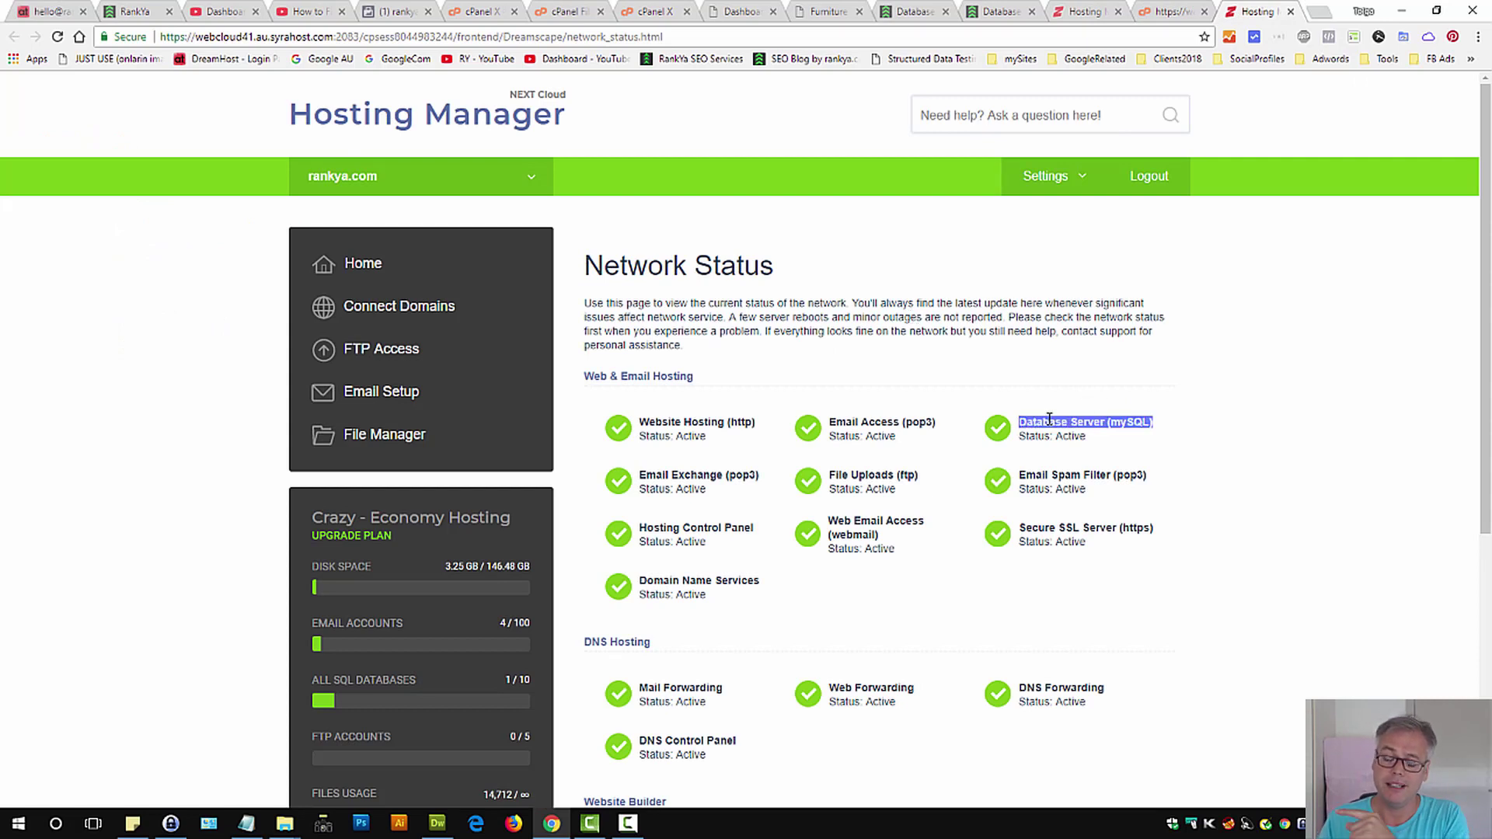
Compare the Database Server (mySQL) status with the phpMyAdmin login page and the rankya.com homepage.
{"action": "double_click", "coordinate": [1069, 436]}
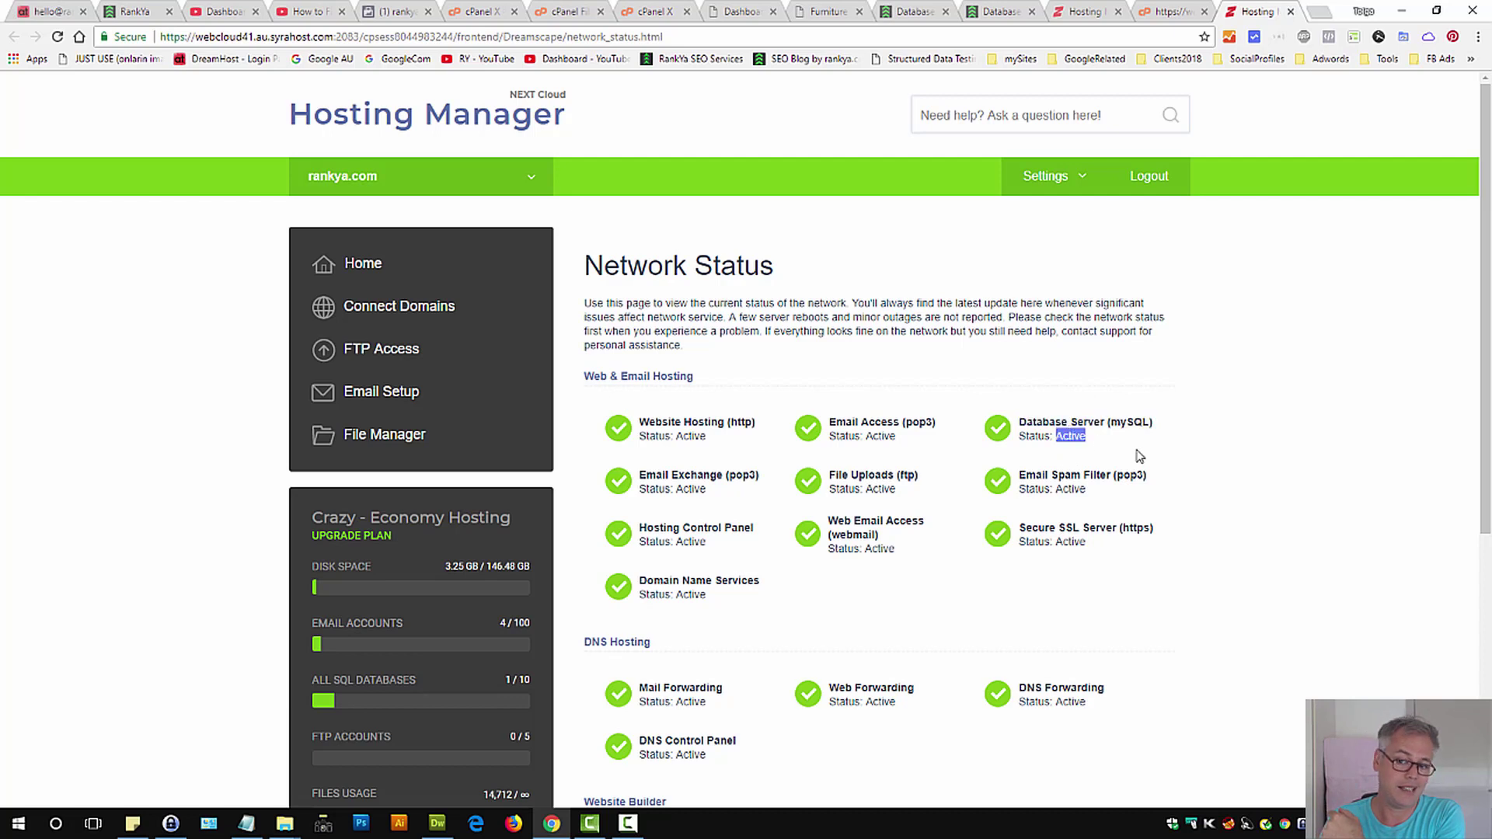
{"action": "left_click", "coordinate": [1155, 12]}
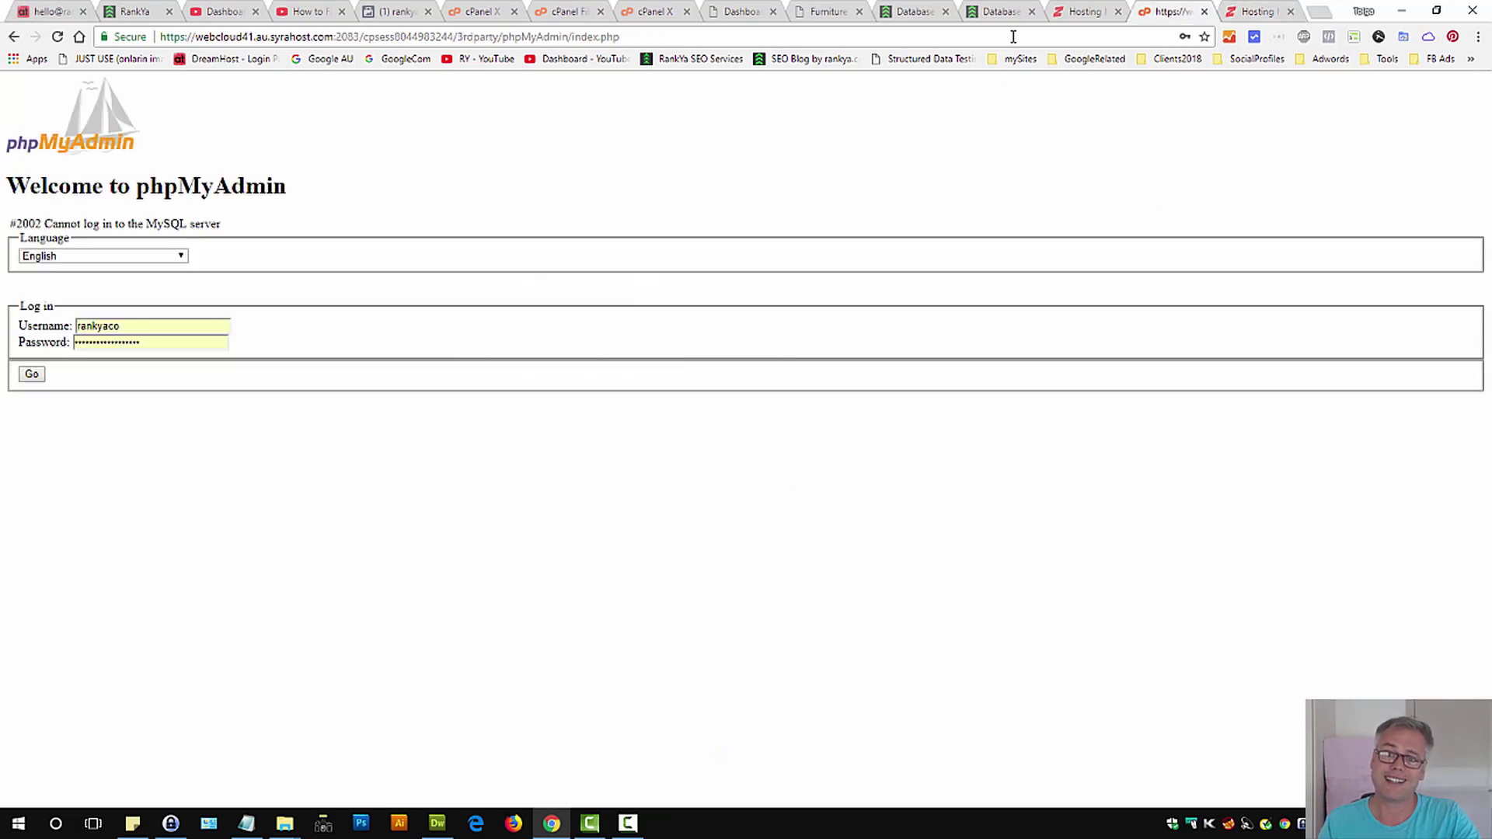
{"action": "left_click", "coordinate": [1002, 12]}
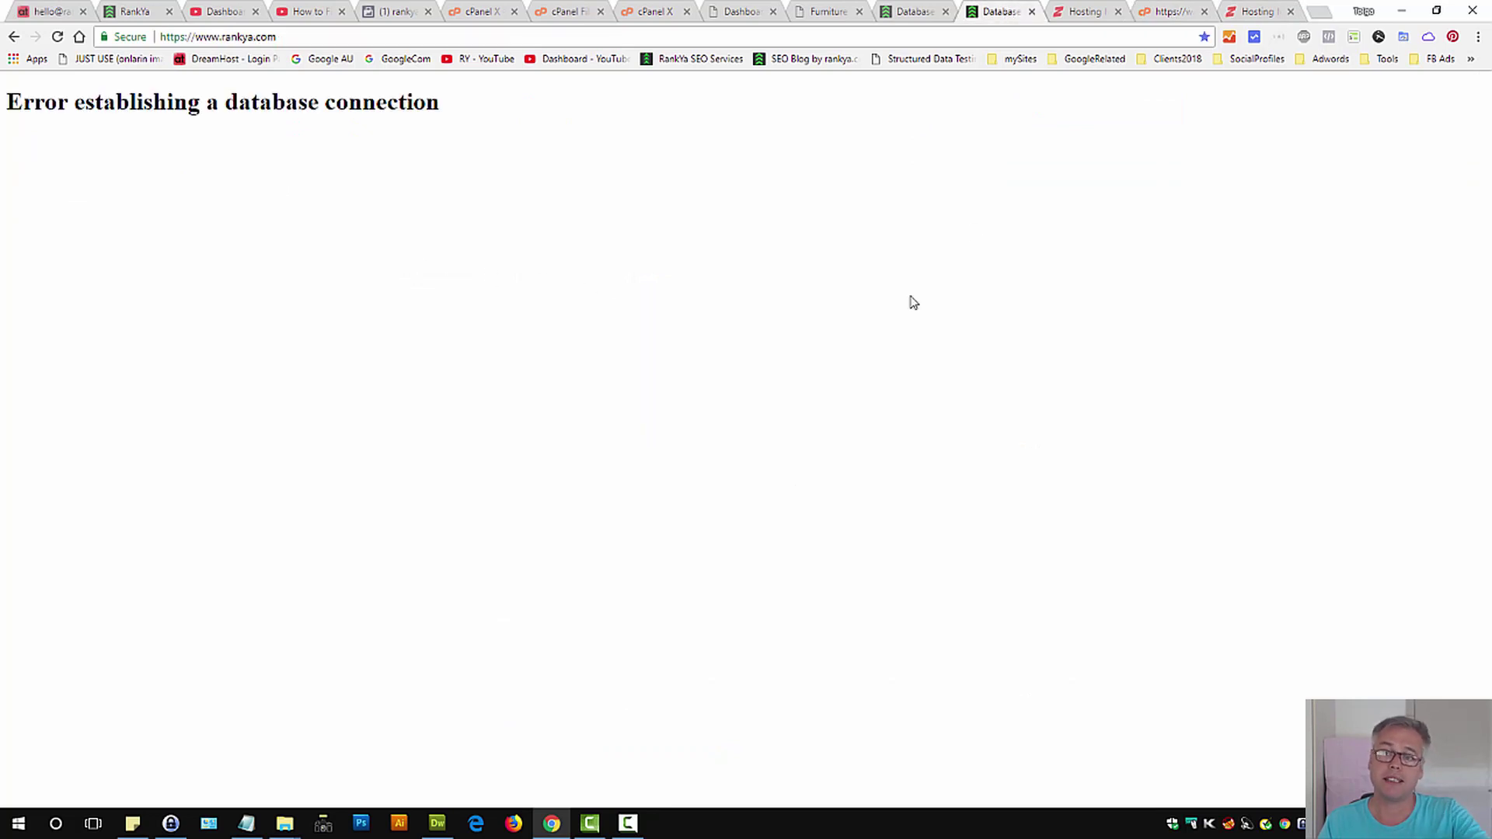
{"action": "left_click", "coordinate": [1253, 11]}
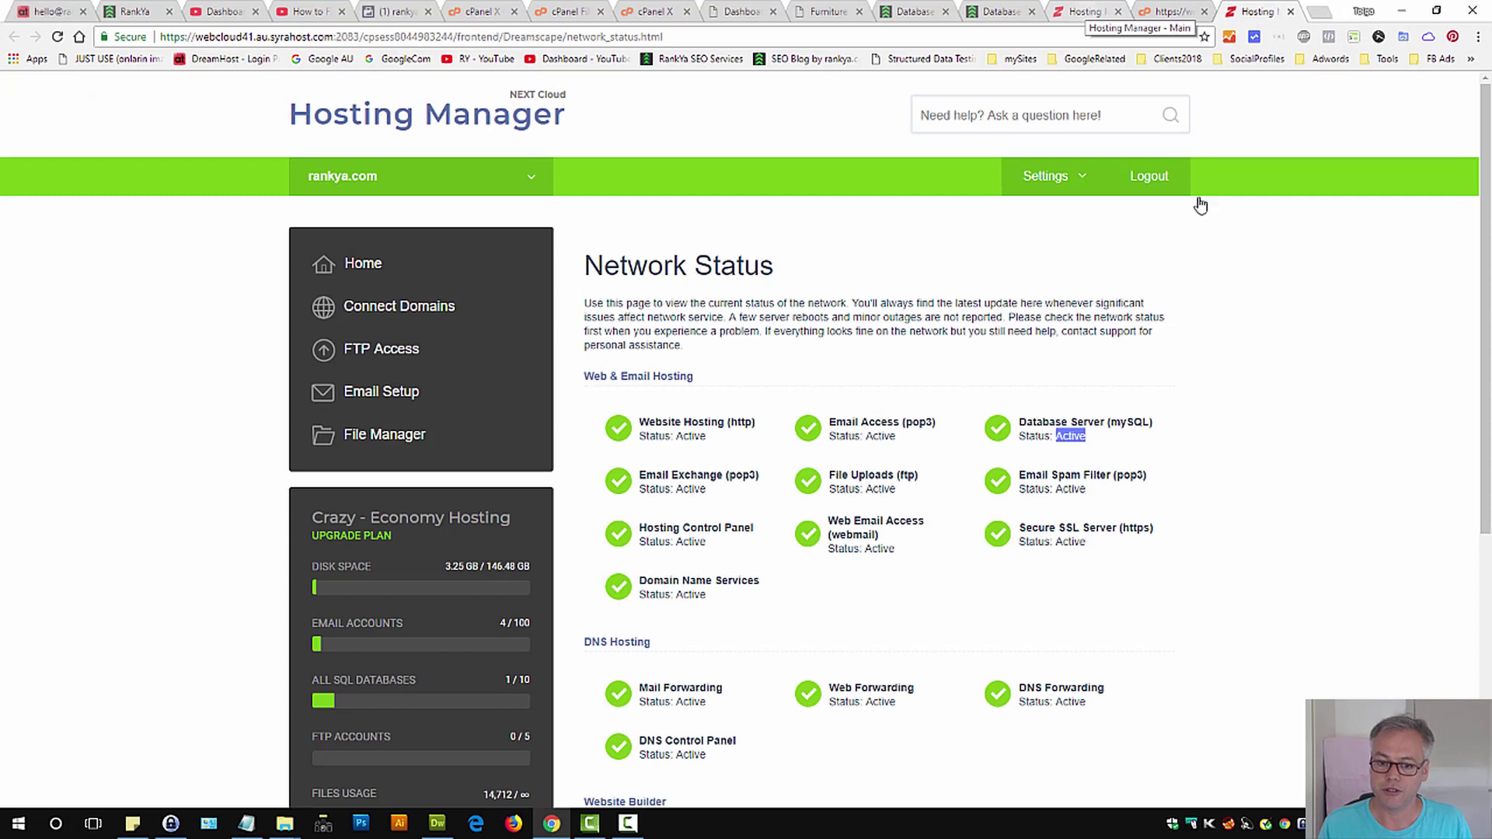
Review the remaining Network Status sections, including Servers and the Current, Planned and Recent Issues.
{"action": "left_click", "coordinate": [1229, 484]}
{"action": "scroll", "coordinate": [1209, 500], "scroll_direction": "down", "scroll_amount": 5}
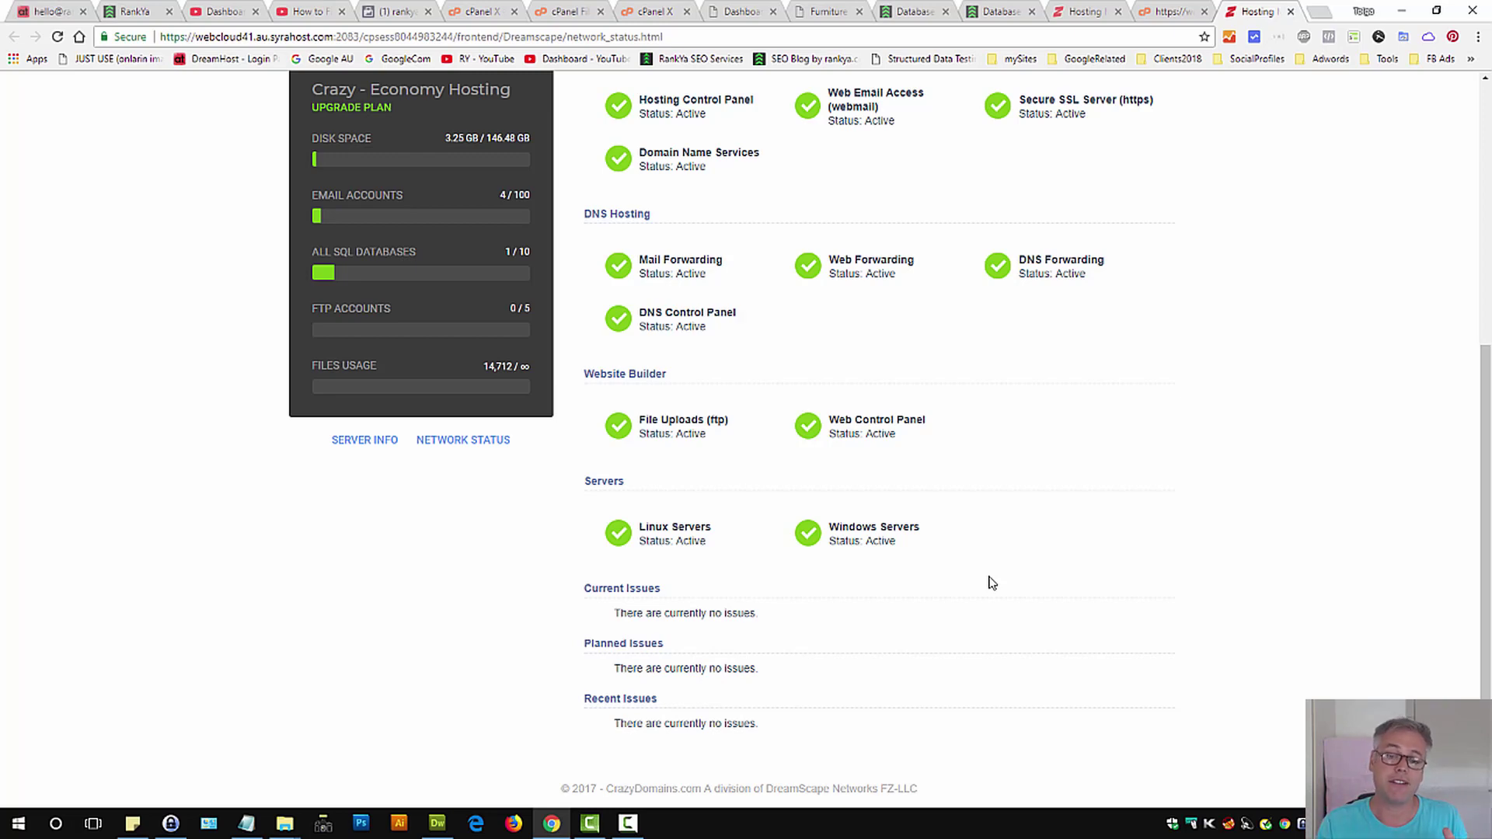
{"action": "scroll", "coordinate": [992, 583], "scroll_direction": "up", "scroll_amount": 5}
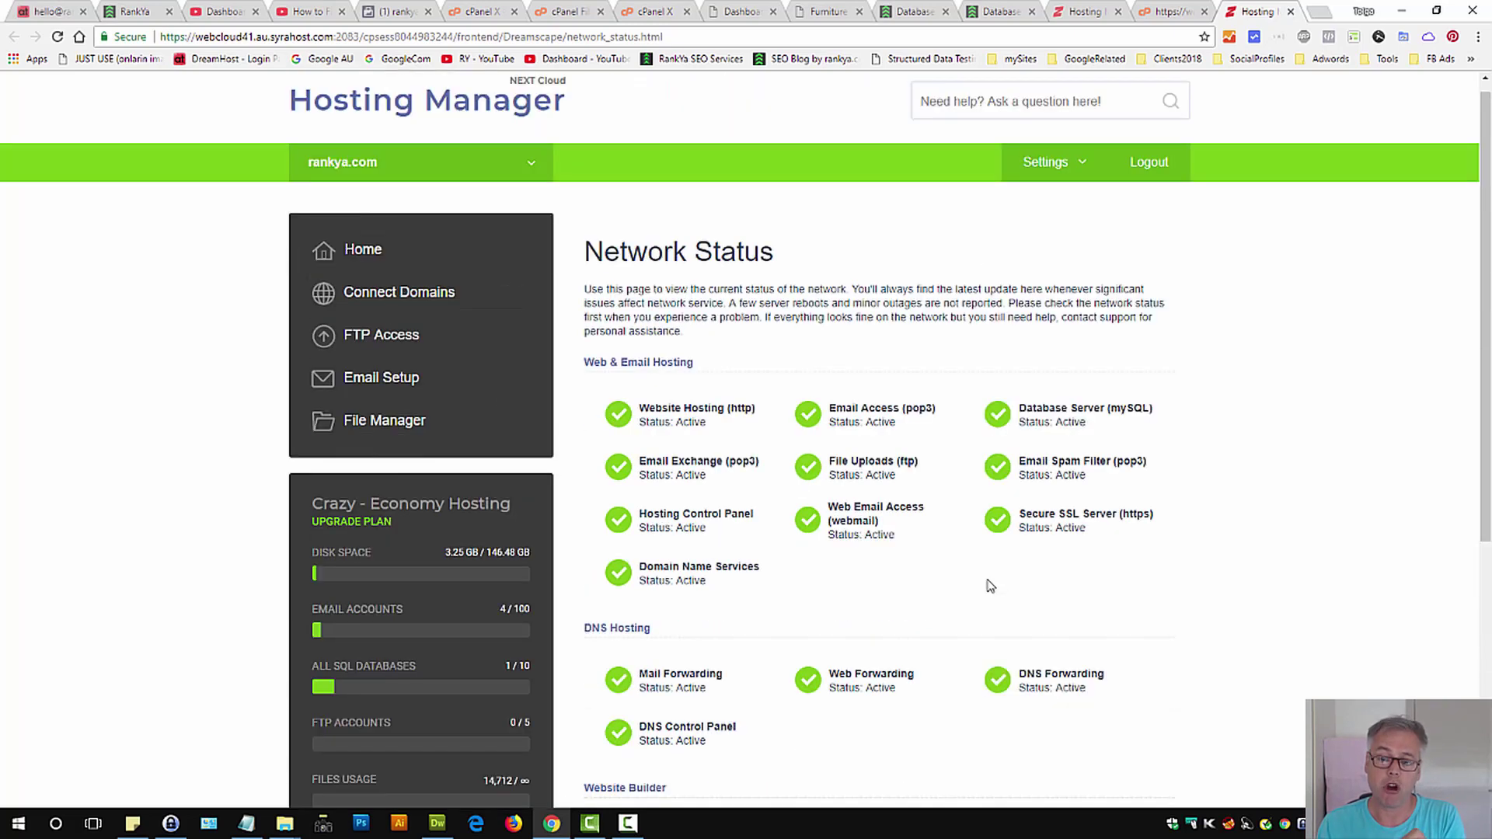
Recheck the phpMyAdmin login page against the Database Server (mySQL) entry on the Network Status page.
{"action": "left_click", "coordinate": [1172, 12]}
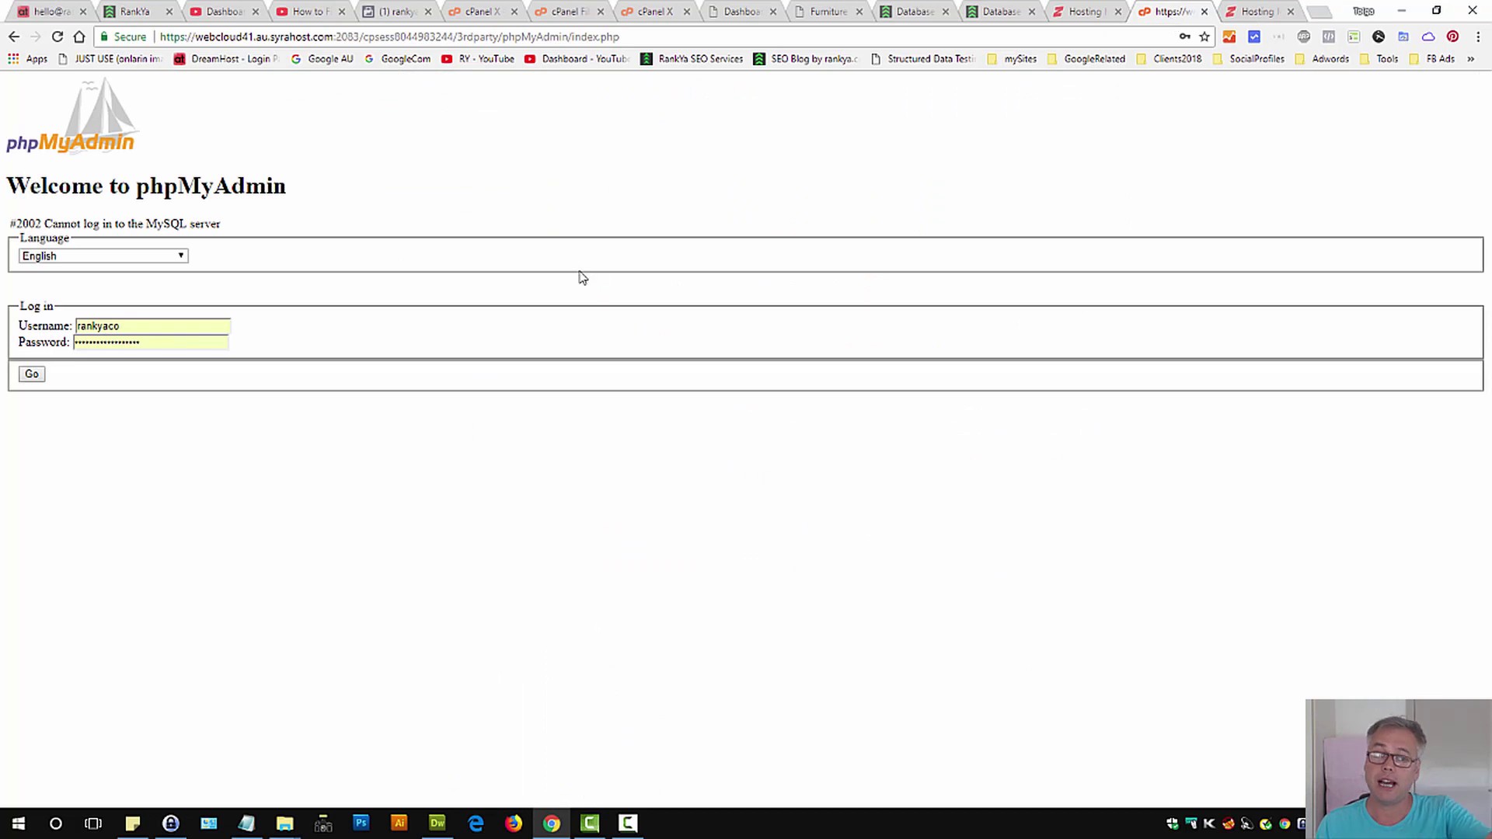
{"action": "triple_click", "coordinate": [249, 185]}
{"action": "left_click", "coordinate": [1164, 3]}
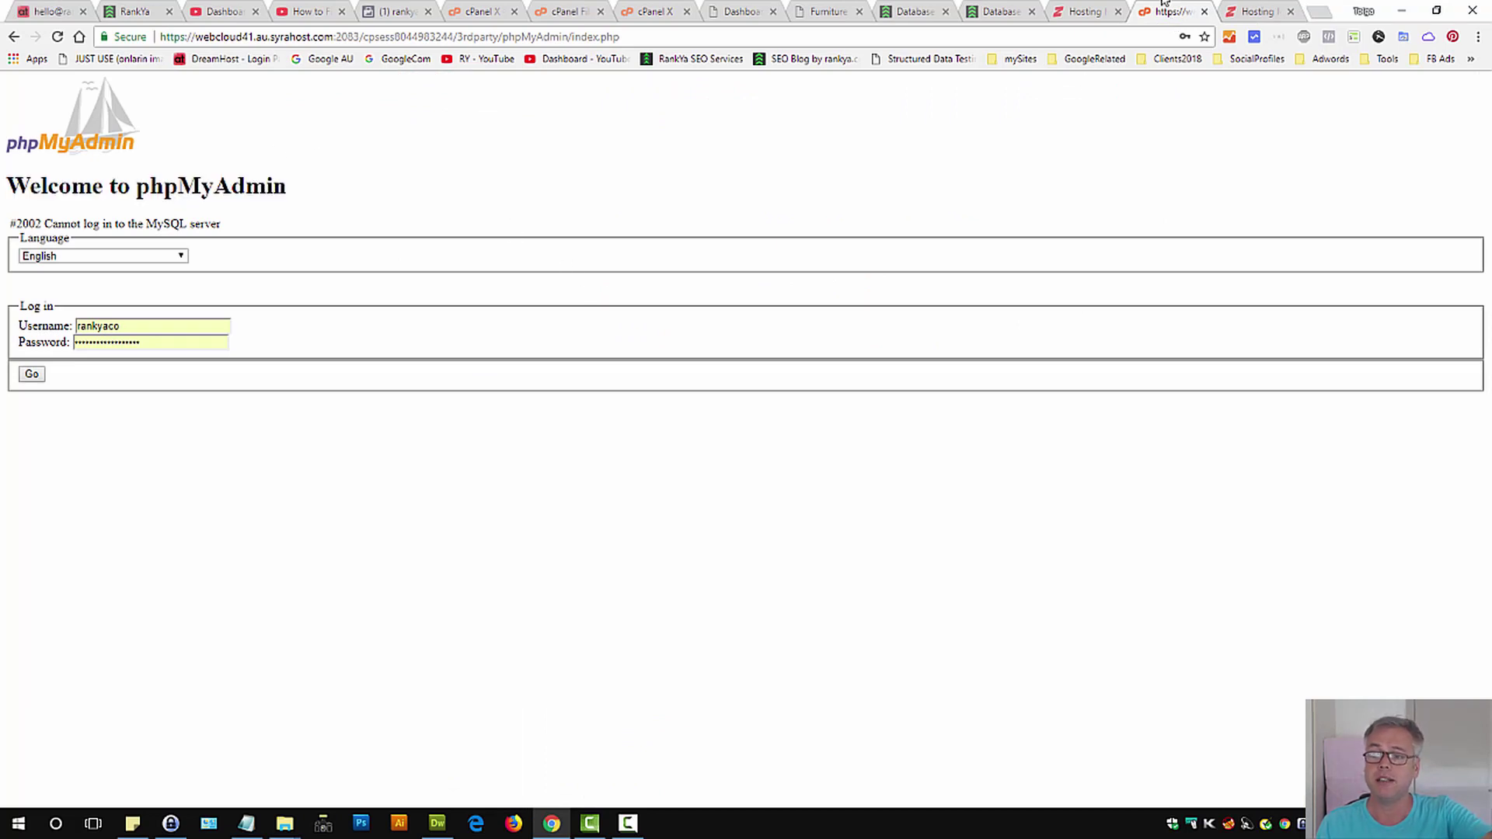
{"action": "left_click", "coordinate": [1228, 6]}
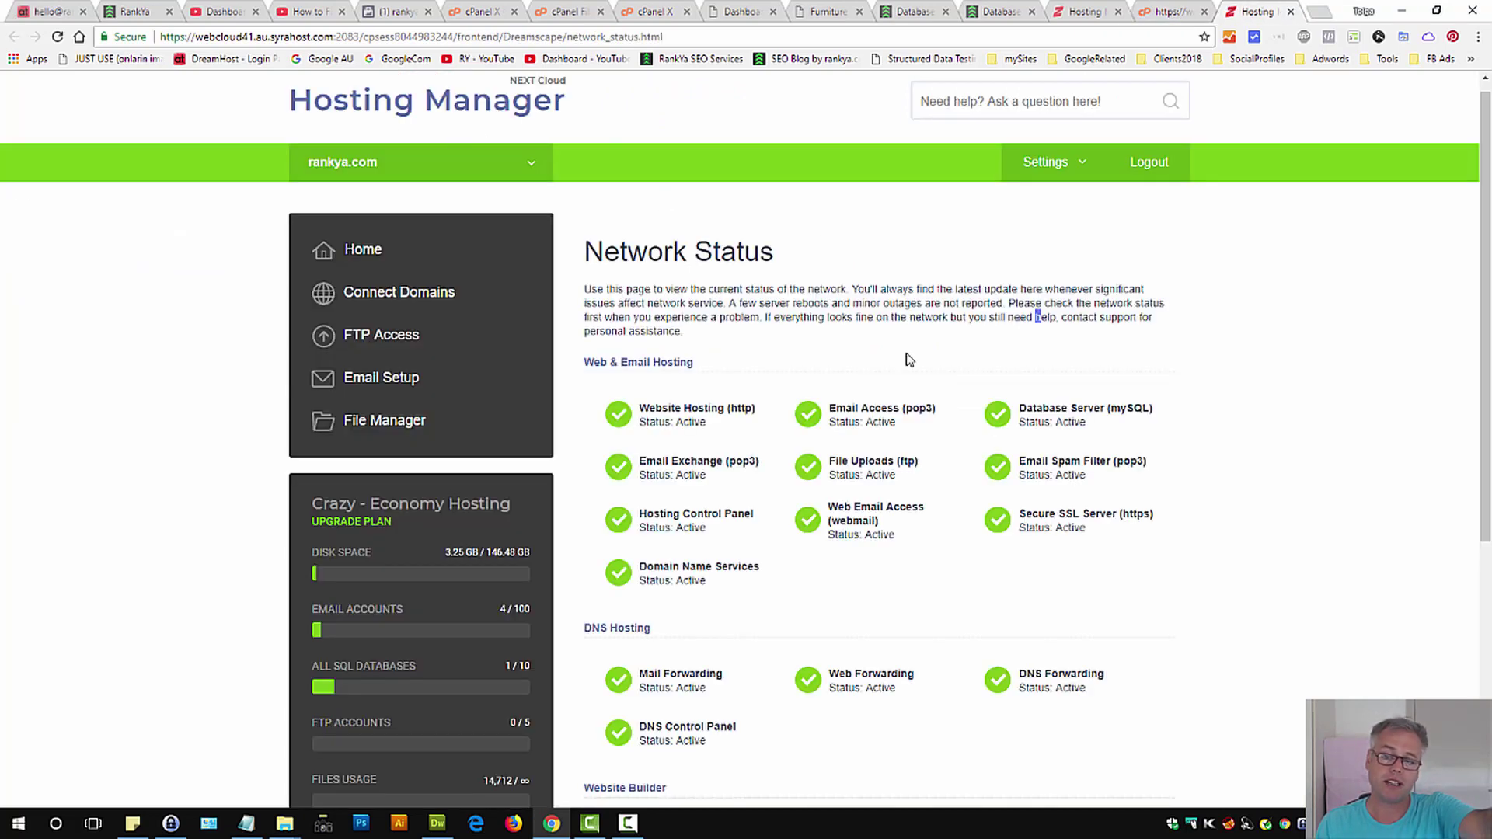
{"action": "scroll", "coordinate": [1032, 424], "scroll_direction": "up", "scroll_amount": 1}
{"action": "triple_click", "coordinate": [1047, 418]}
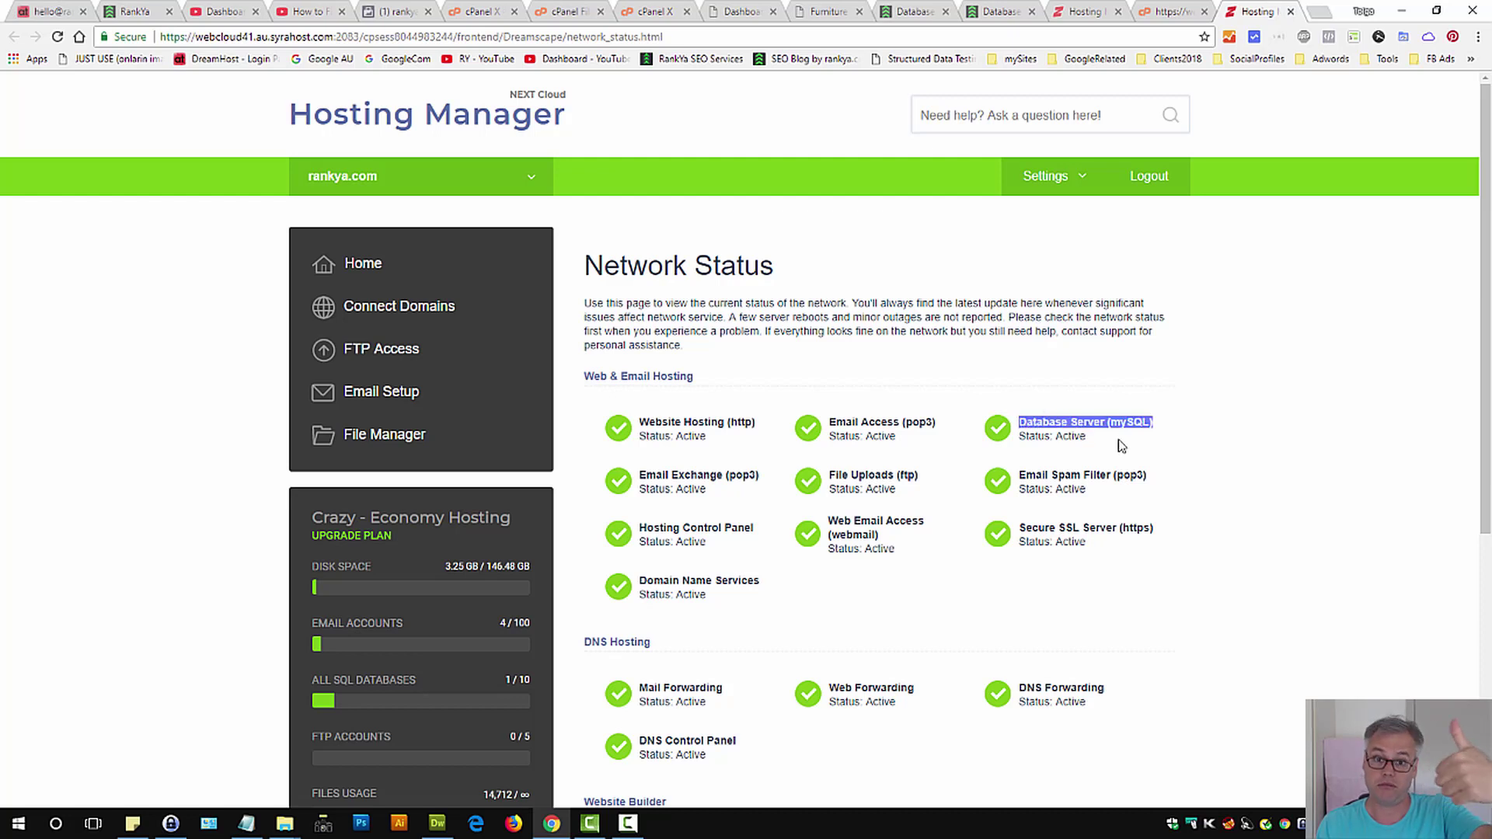
{"action": "left_click", "coordinate": [1127, 441]}
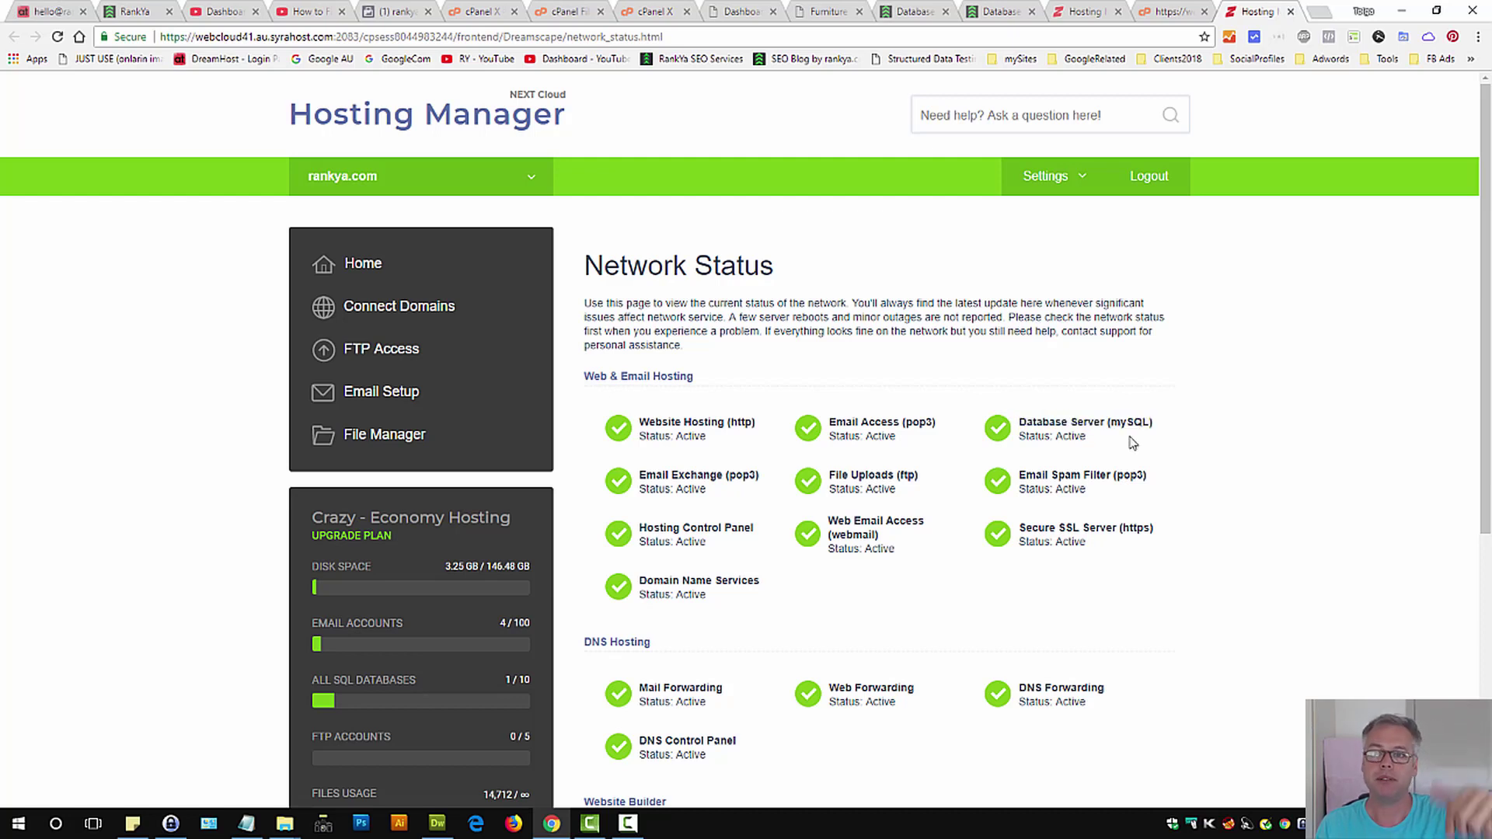
Return to the Hosting Manager home page and open MySQL Databases from the Databases section.
{"action": "left_click", "coordinate": [1172, 11]}
{"action": "left_click", "coordinate": [1097, 13]}
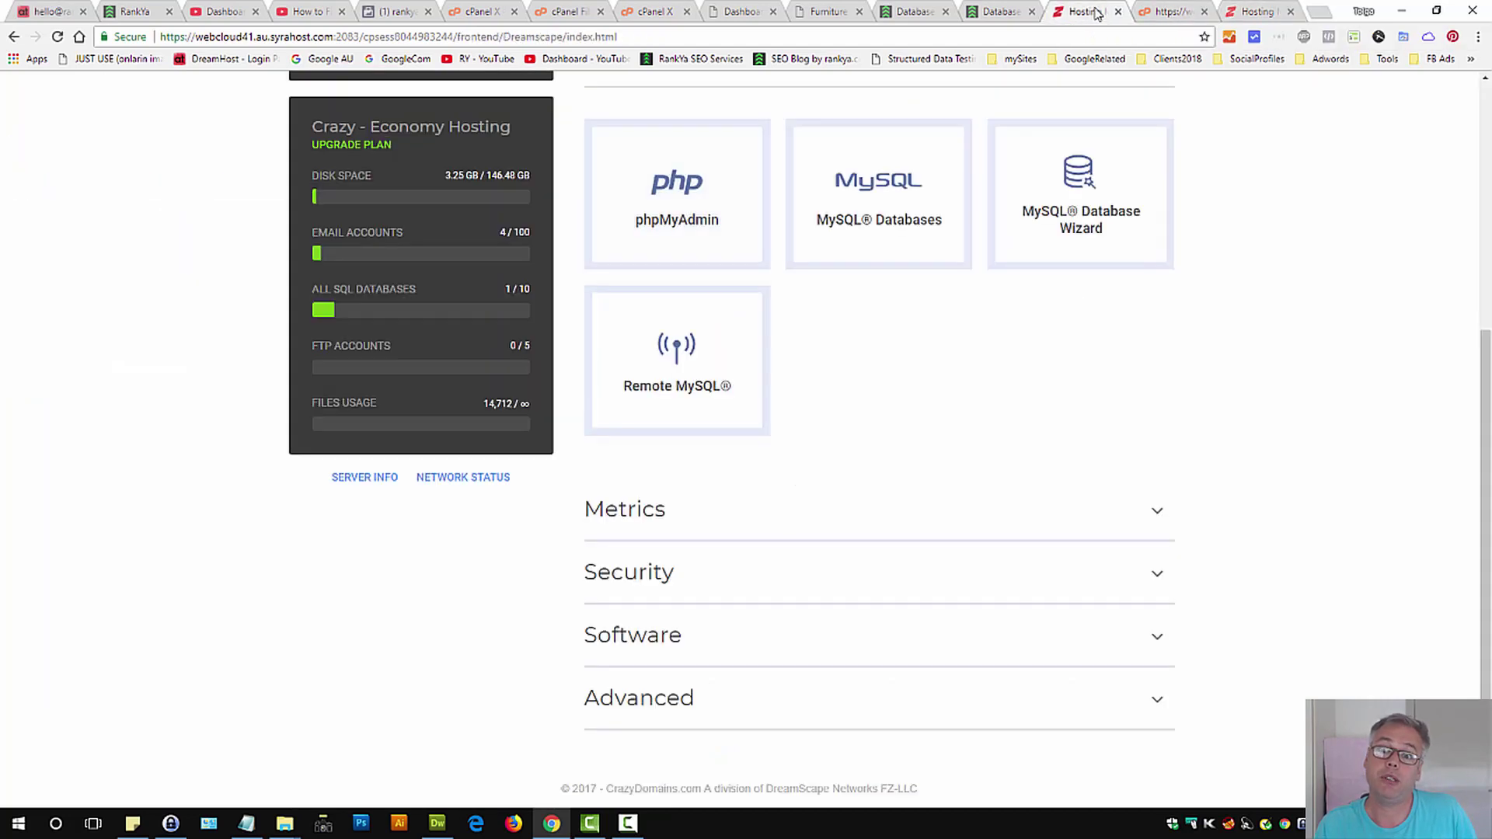
{"action": "scroll", "coordinate": [1290, 295], "scroll_direction": "up", "scroll_amount": 5}
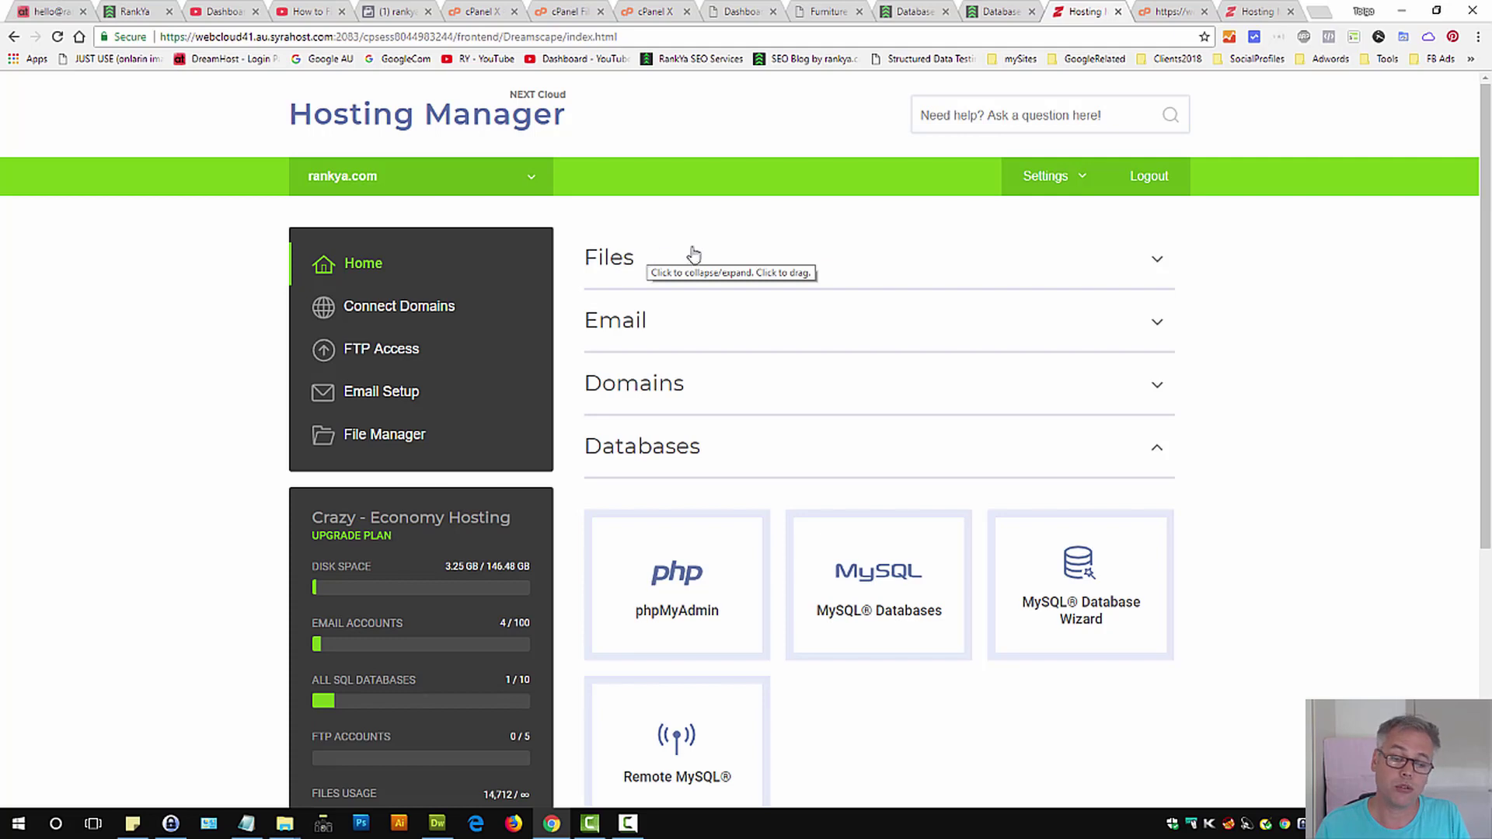
{"action": "left_click", "coordinate": [673, 398]}
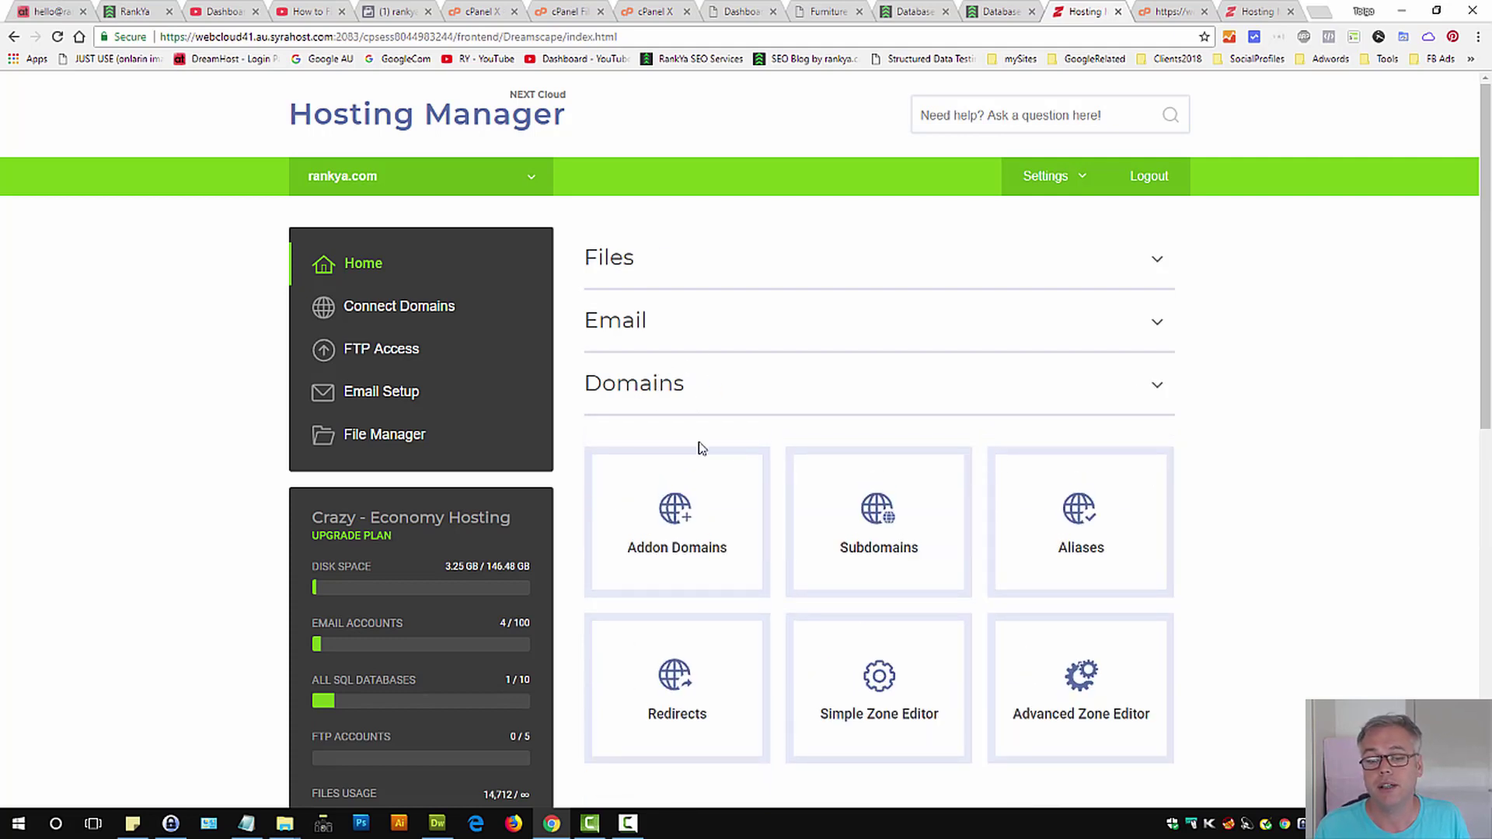
{"action": "left_click", "coordinate": [697, 441]}
{"action": "left_click", "coordinate": [771, 474]}
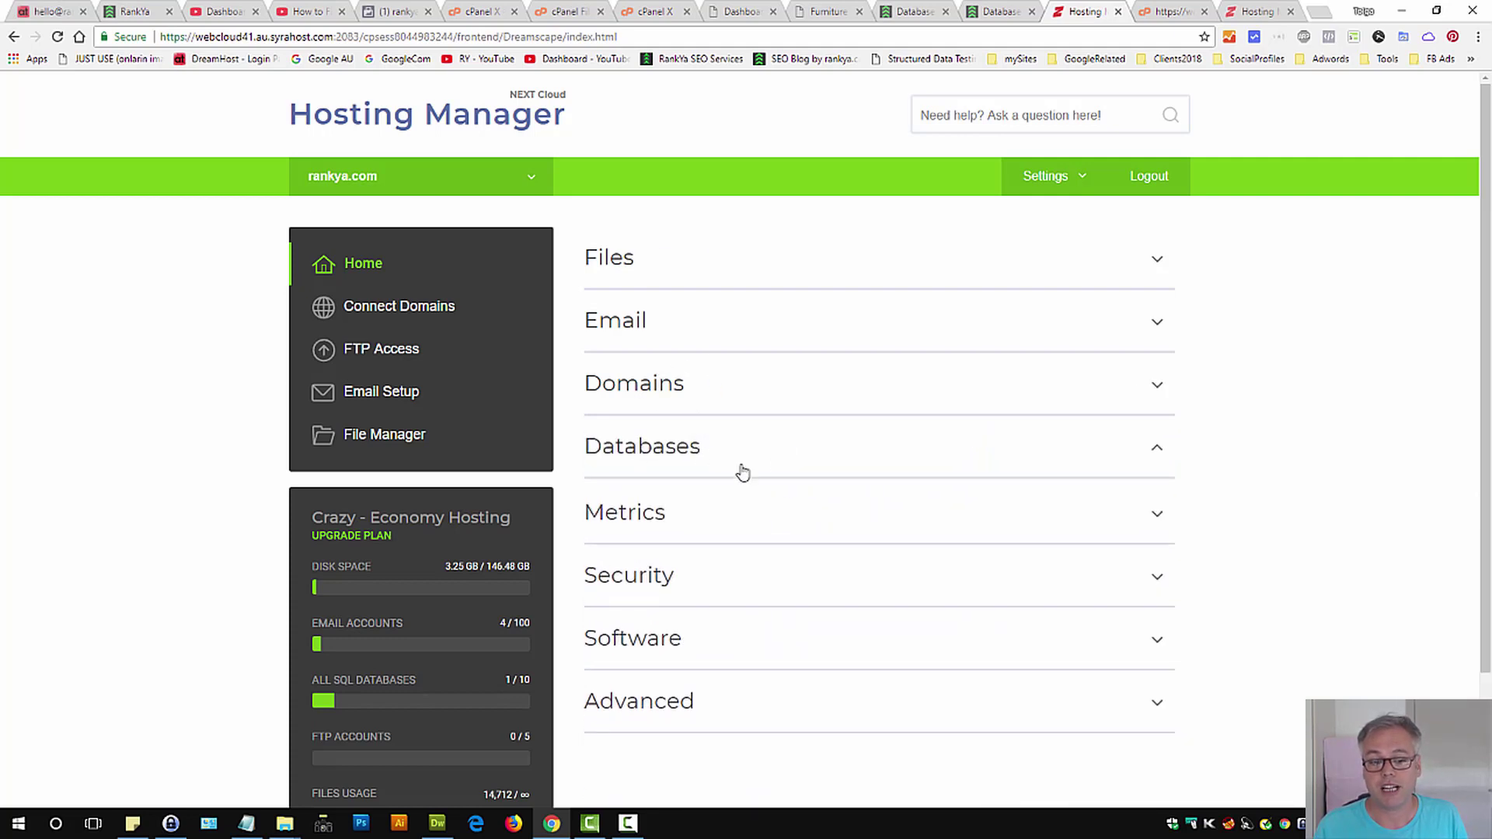
{"action": "left_click", "coordinate": [739, 466]}
{"action": "scroll", "coordinate": [734, 543], "scroll_direction": "down", "scroll_amount": 3}
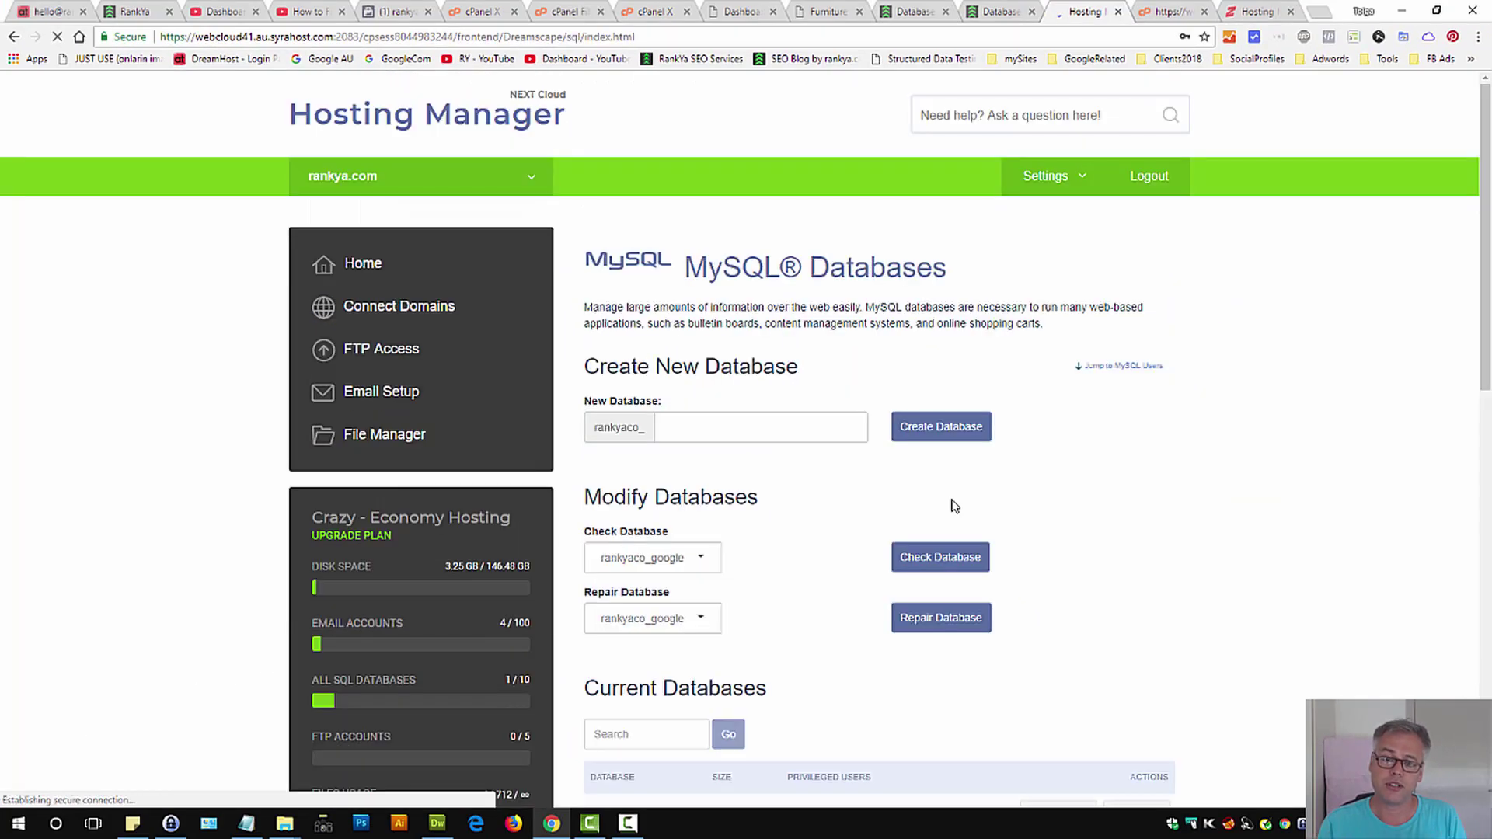
Check on the MySQL Databases page whether the WordPress database is listed under Current Databases.
{"action": "scroll", "coordinate": [824, 540], "scroll_direction": "down", "scroll_amount": 5}
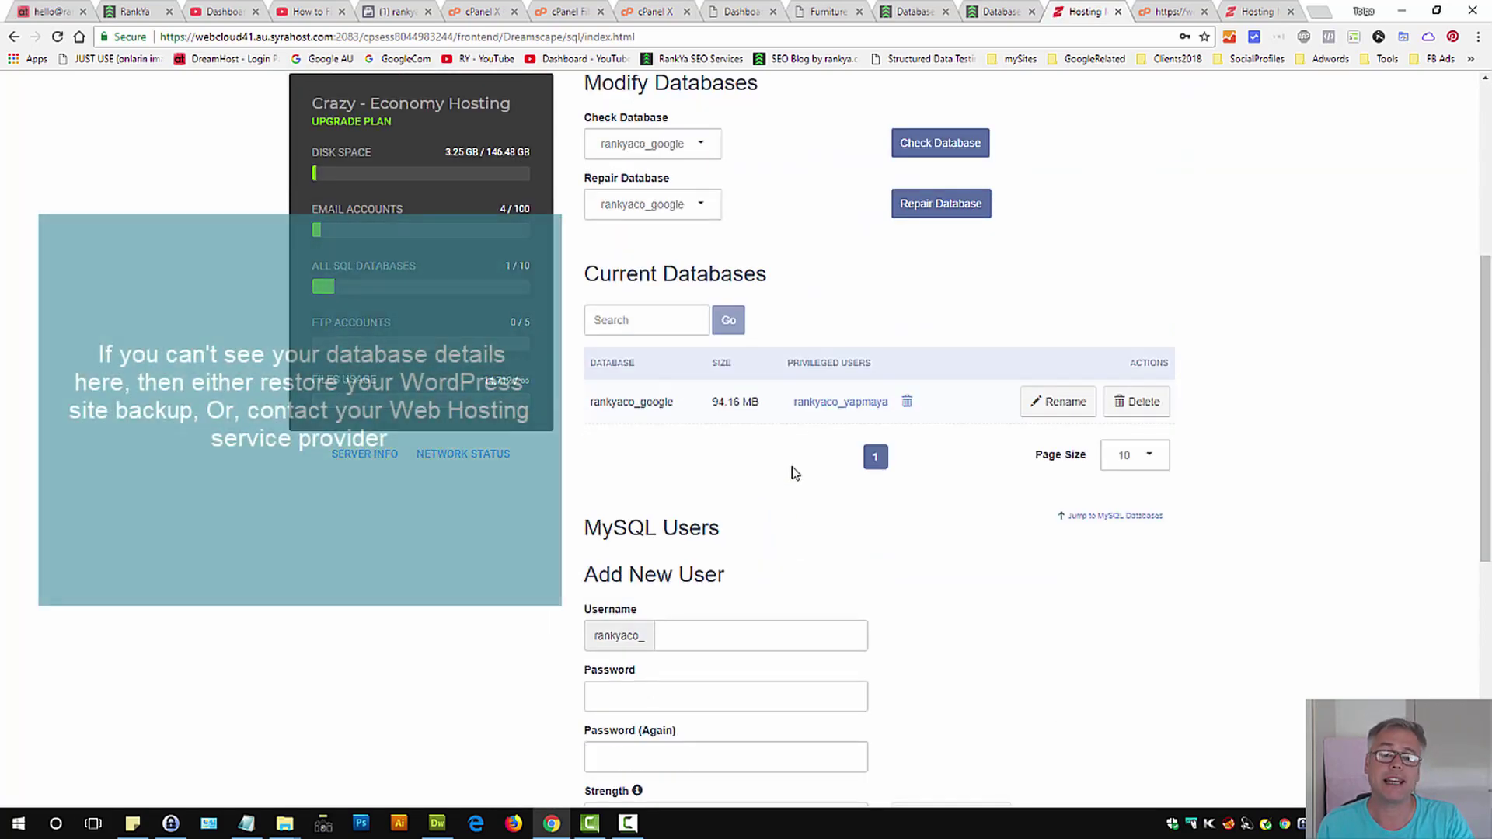
{"action": "double_click", "coordinate": [642, 399]}
{"action": "left_click", "coordinate": [730, 474]}
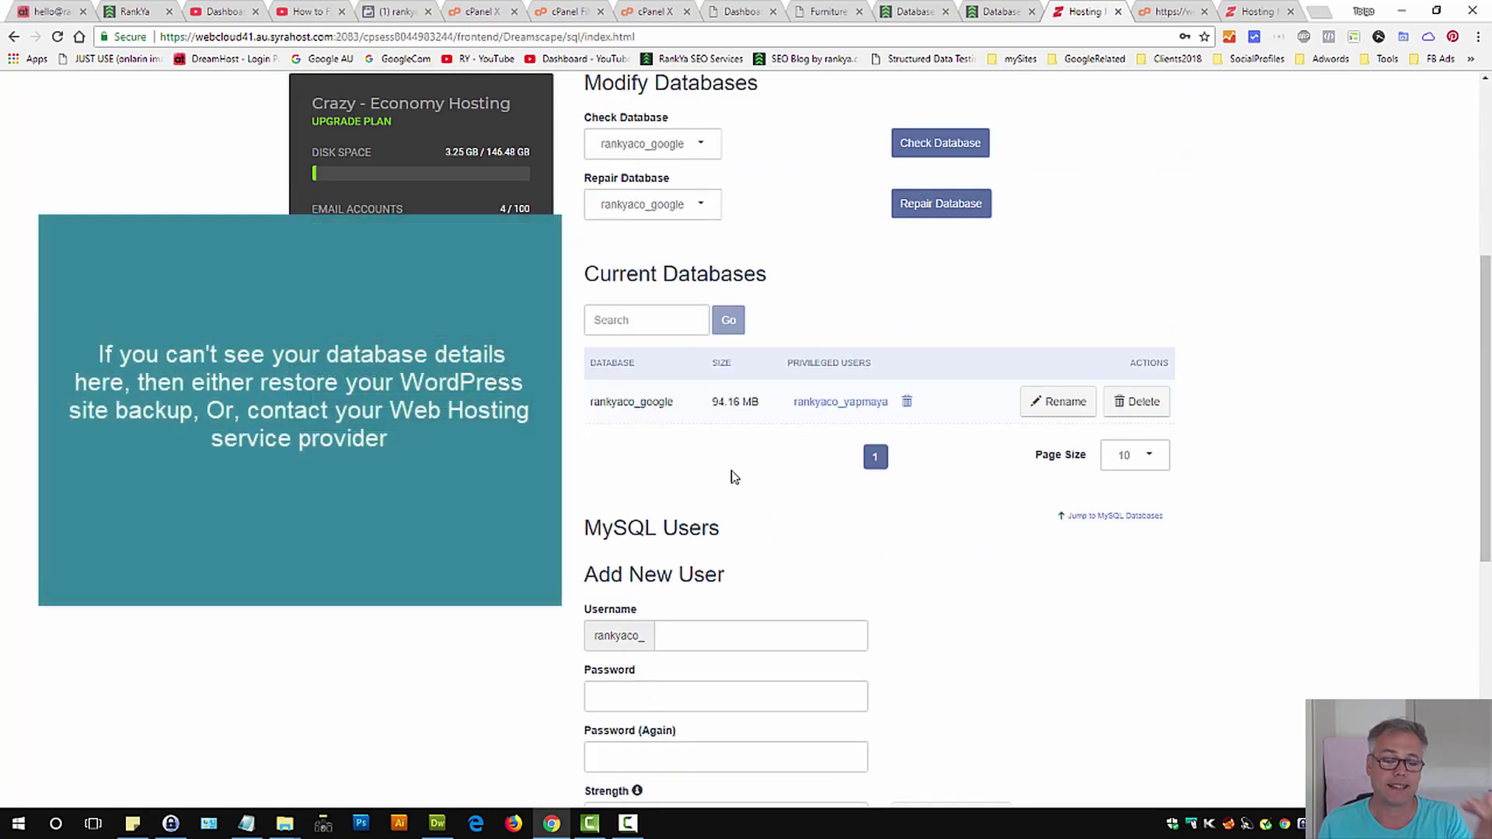
{"action": "scroll", "coordinate": [813, 527], "scroll_direction": "up", "scroll_amount": 5}
{"action": "triple_click", "coordinate": [811, 268]}
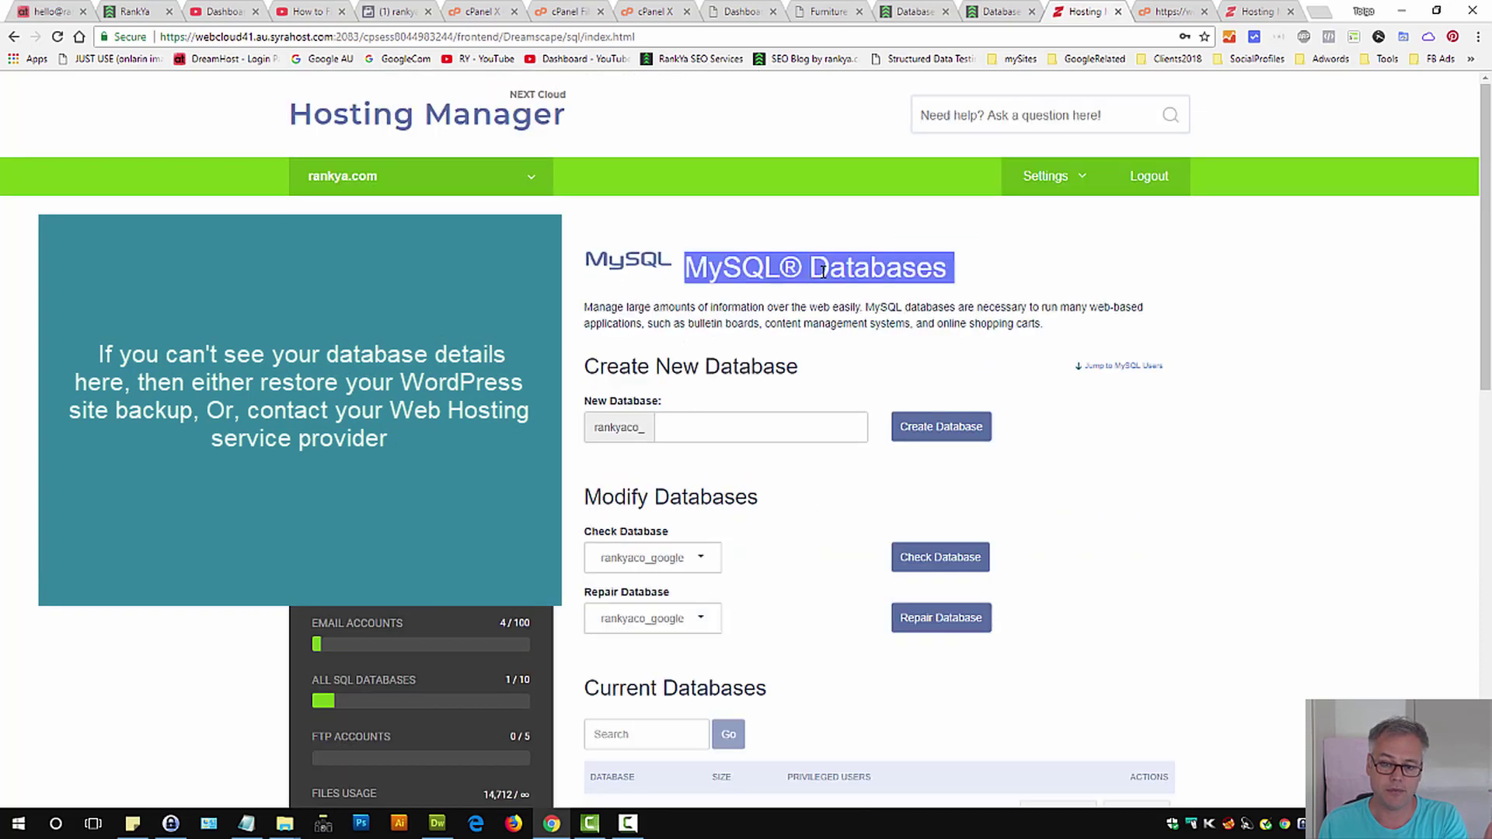
{"action": "left_click", "coordinate": [815, 321]}
{"action": "scroll", "coordinate": [888, 398], "scroll_direction": "down", "scroll_amount": 5}
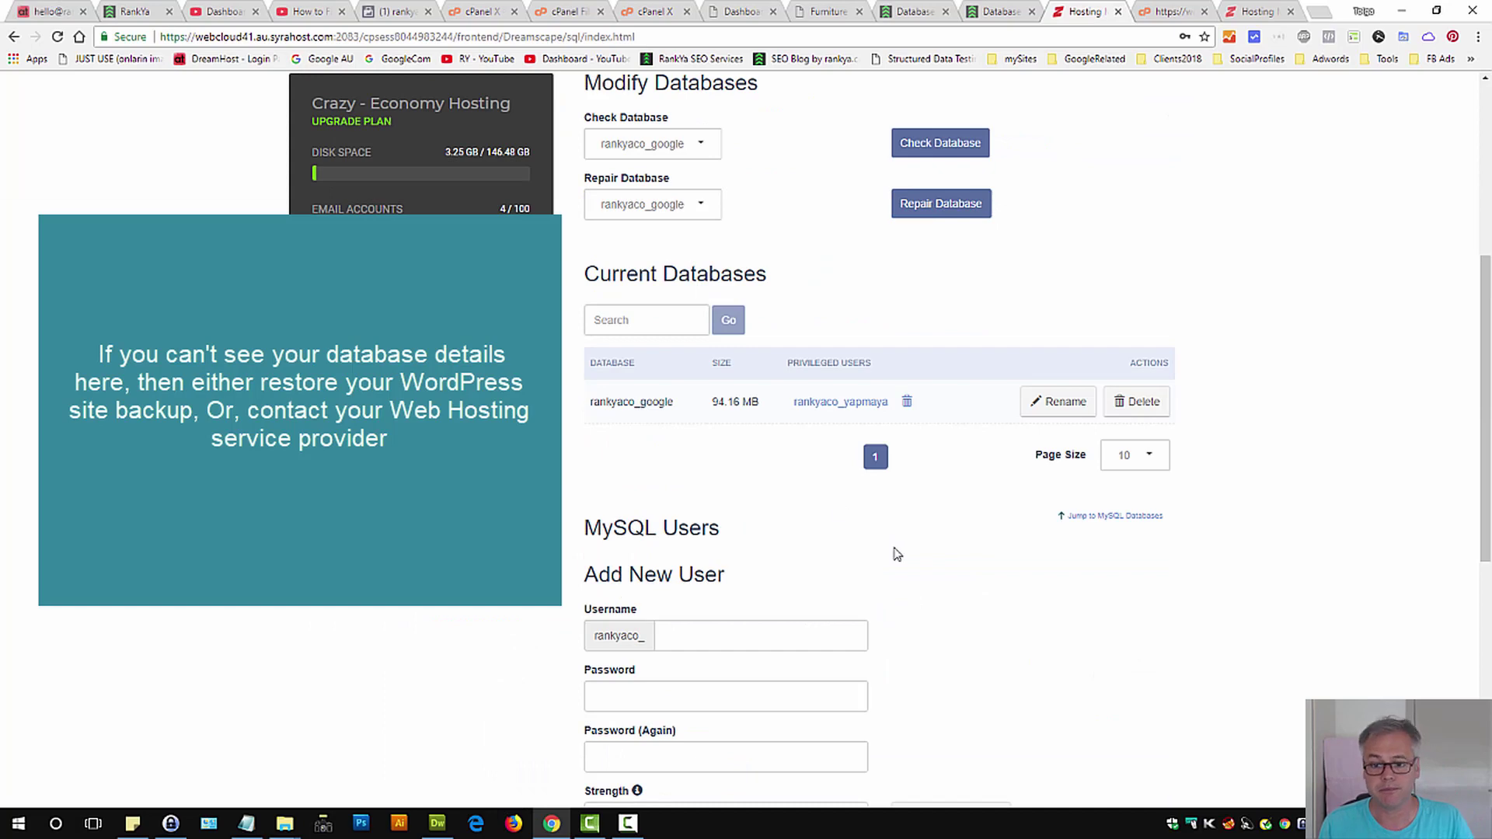
Check the Current Users list on the MySQL Databases page for the WordPress database user.
{"action": "scroll", "coordinate": [894, 553], "scroll_direction": "down", "scroll_amount": 5}
{"action": "scroll", "coordinate": [894, 554], "scroll_direction": "up", "scroll_amount": 5}
{"action": "scroll", "coordinate": [894, 553], "scroll_direction": "down", "scroll_amount": 7}
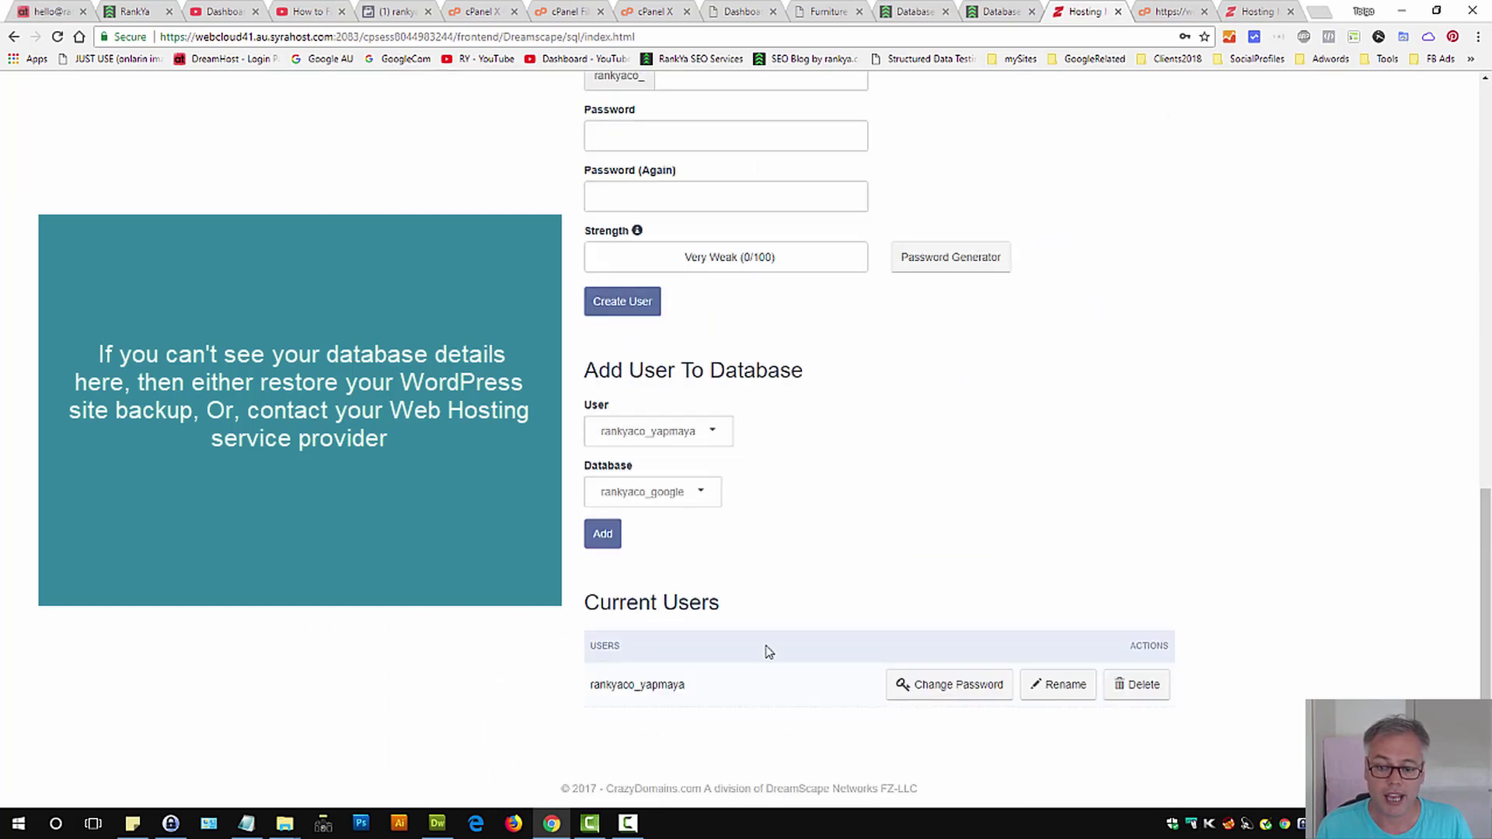
{"action": "double_click", "coordinate": [622, 687]}
{"action": "left_click", "coordinate": [1052, 515]}
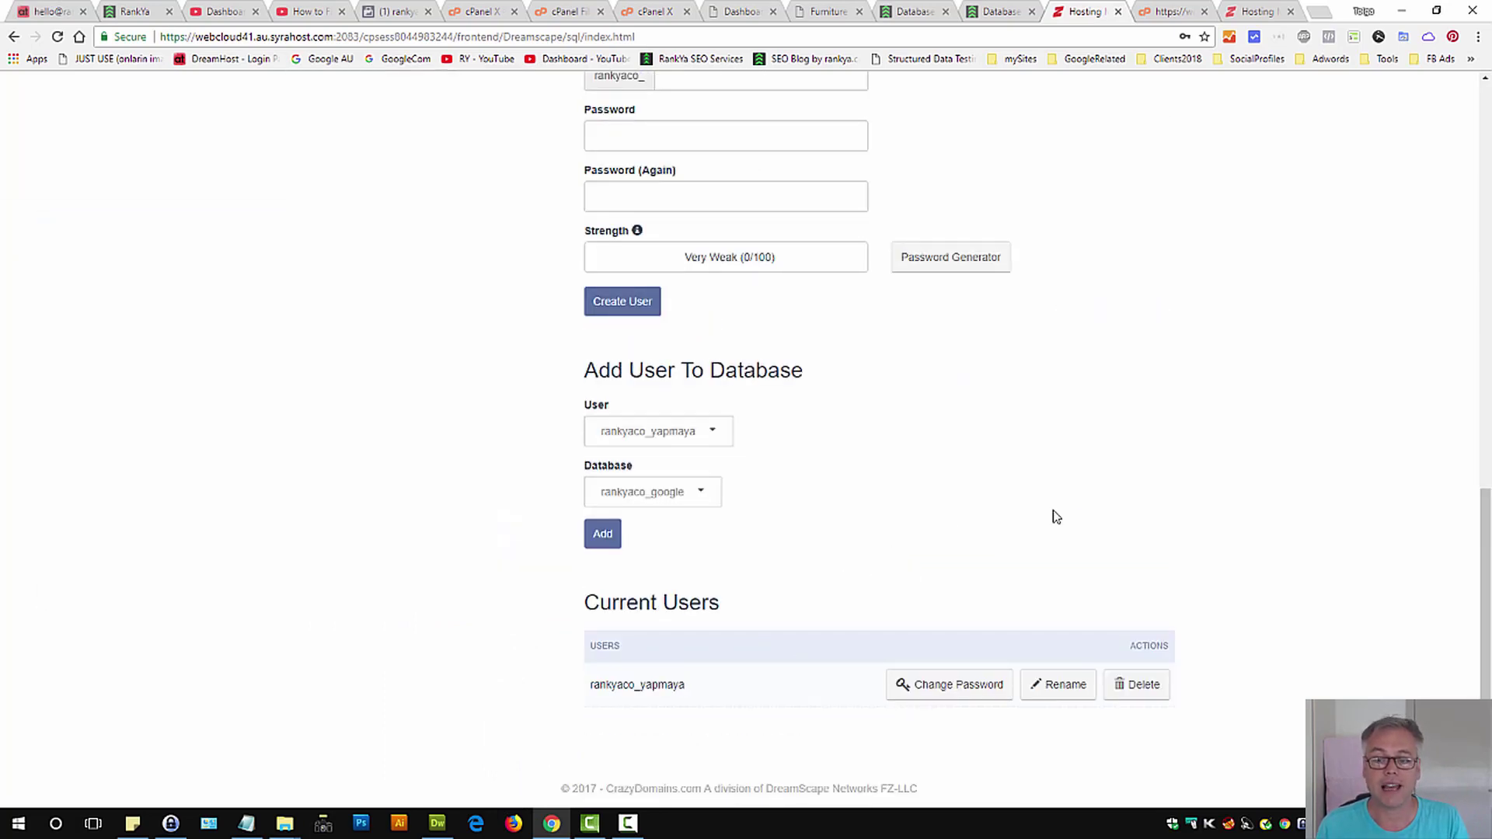
{"action": "scroll", "coordinate": [1100, 501], "scroll_direction": "up", "scroll_amount": 10}
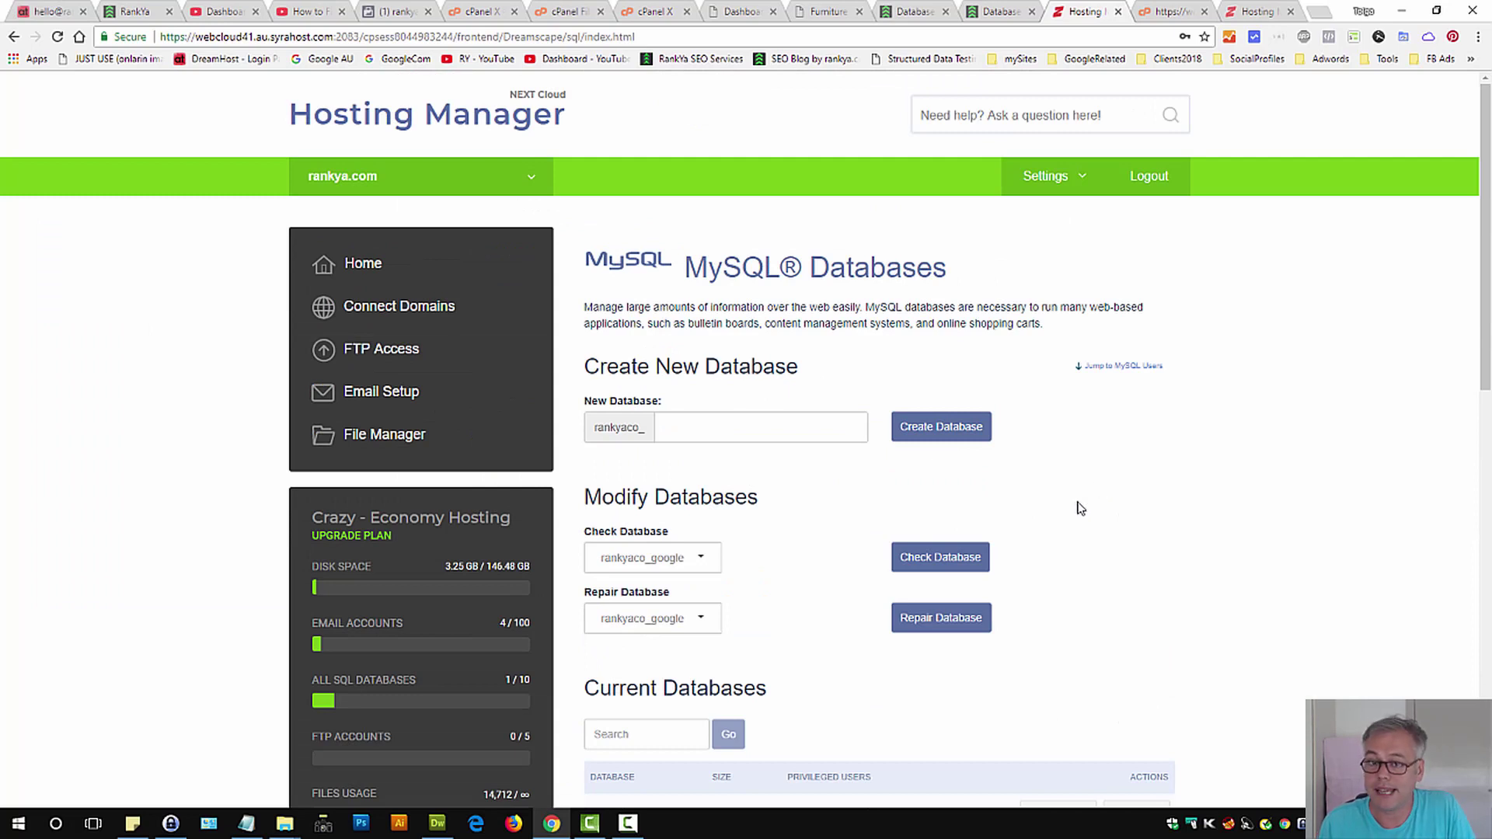
Return to the Hosting Manager home page and open File Manager at the document root for rankya.com.
{"action": "left_click", "coordinate": [363, 267]}
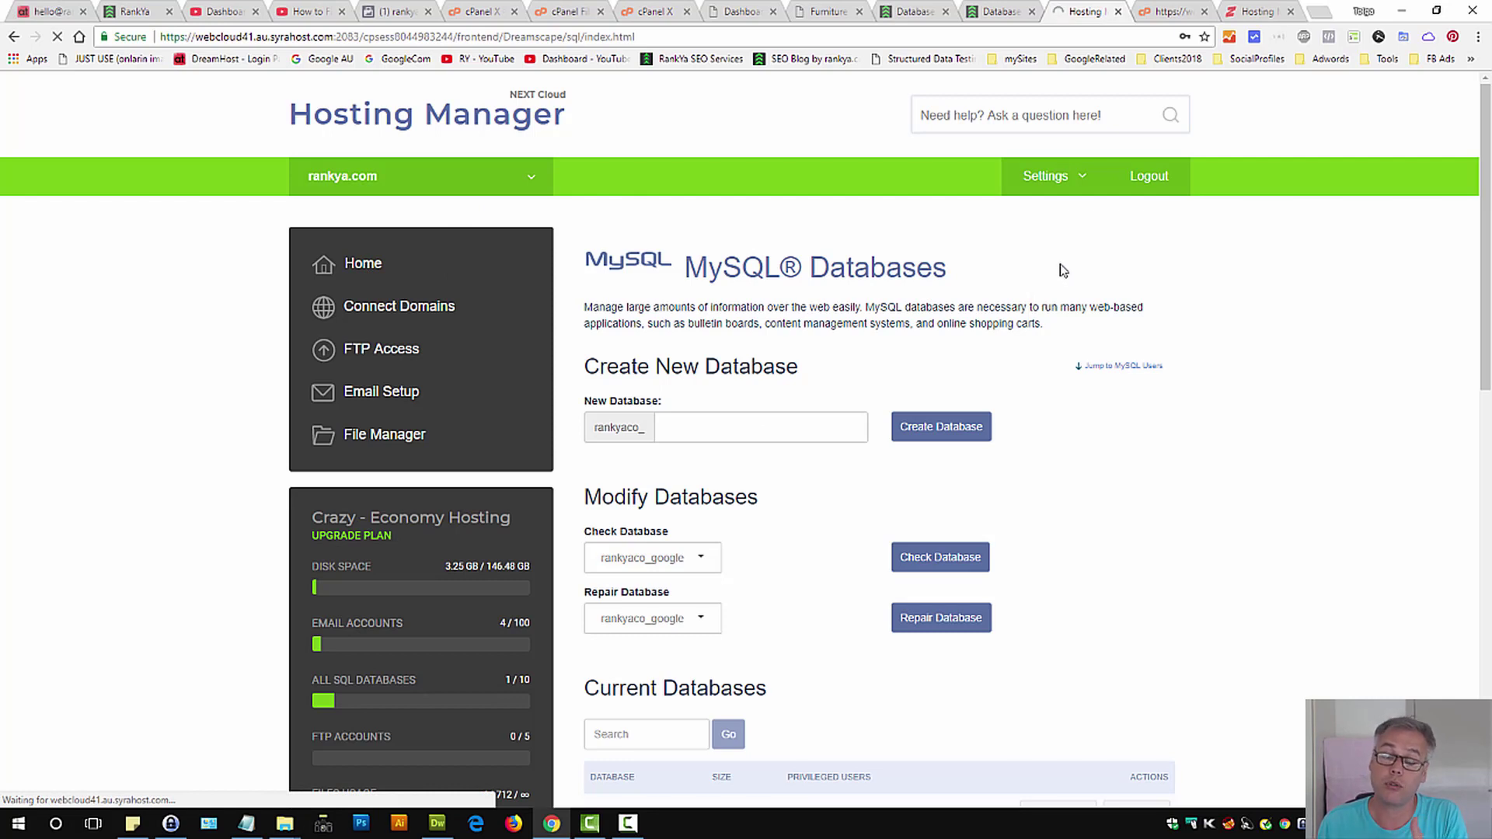
{"action": "left_click", "coordinate": [381, 258]}
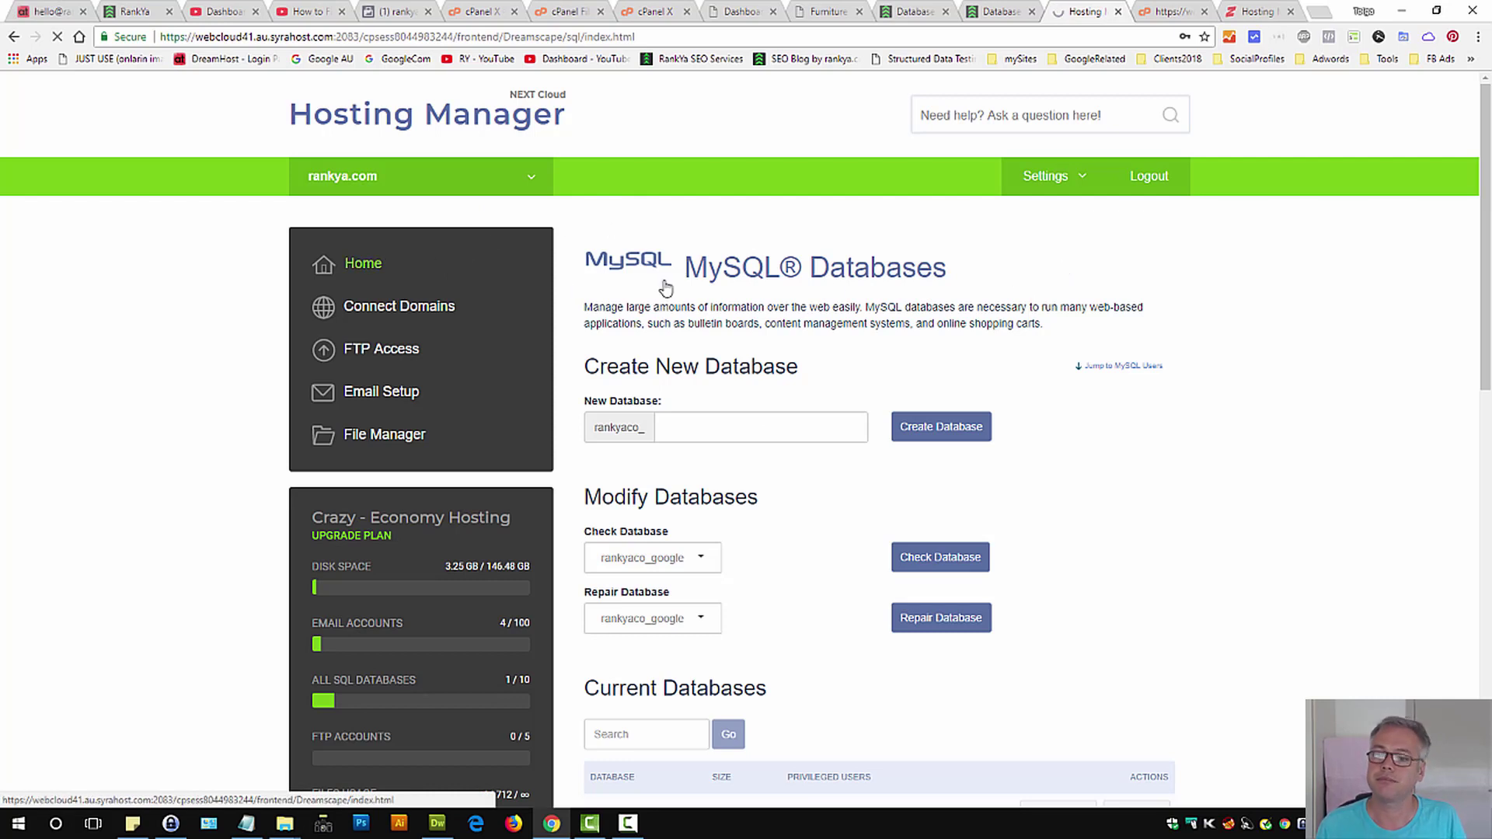
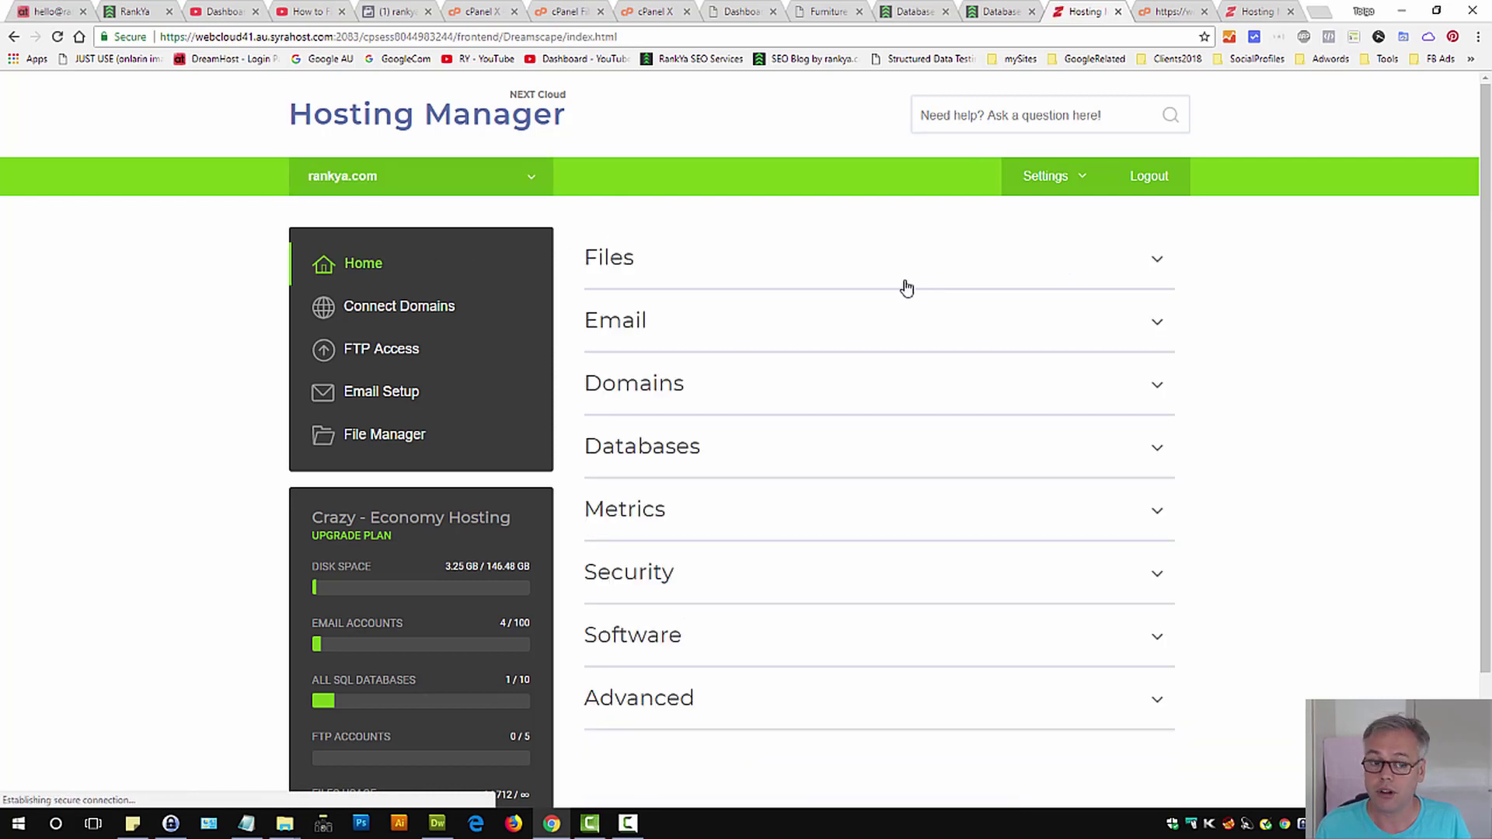
{"action": "left_click", "coordinate": [653, 276]}
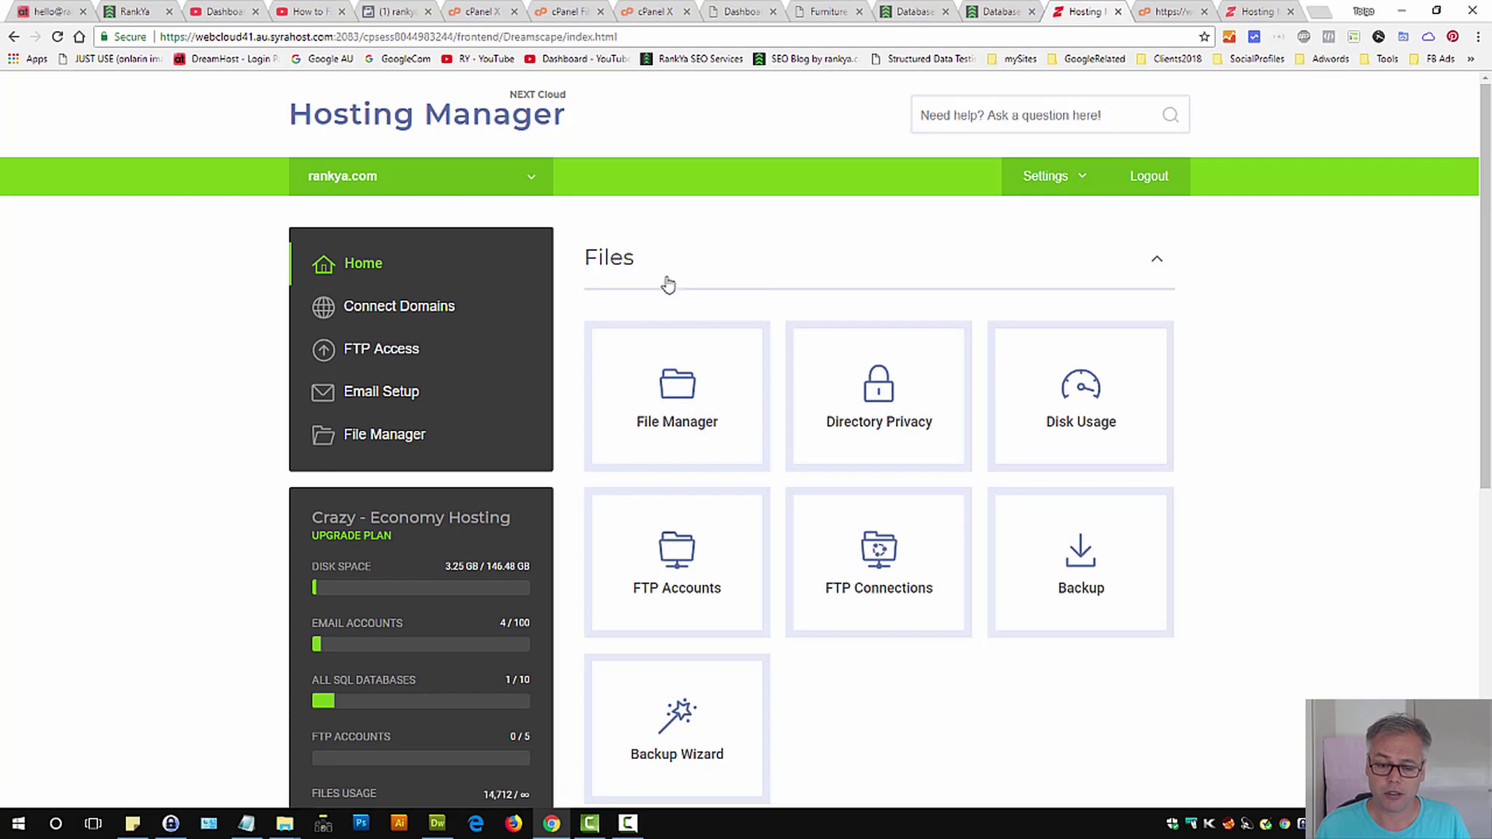
{"action": "left_click", "coordinate": [689, 424]}
{"action": "left_click", "coordinate": [503, 441]}
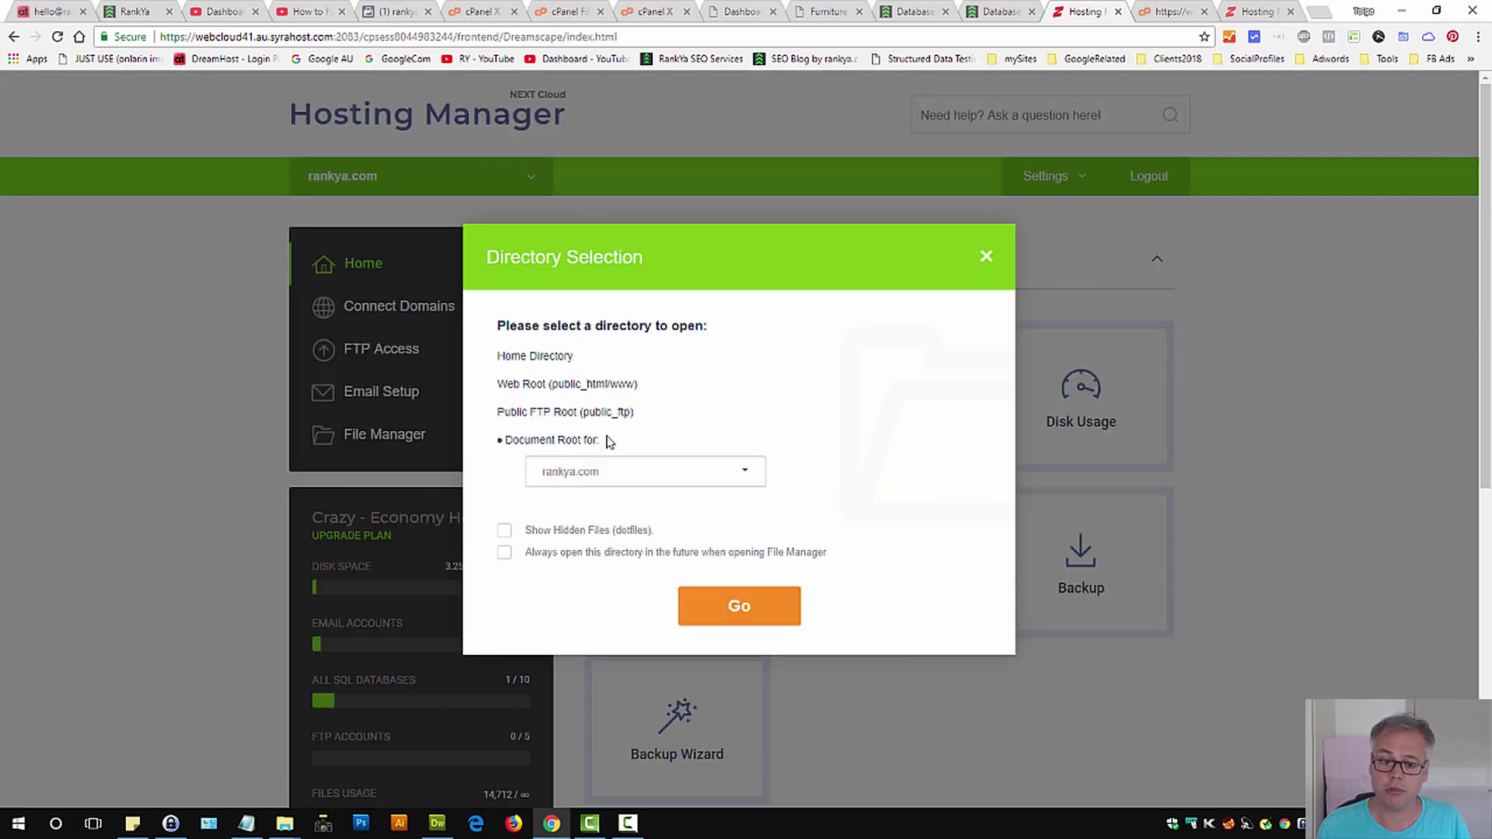
{"action": "left_click", "coordinate": [740, 613]}
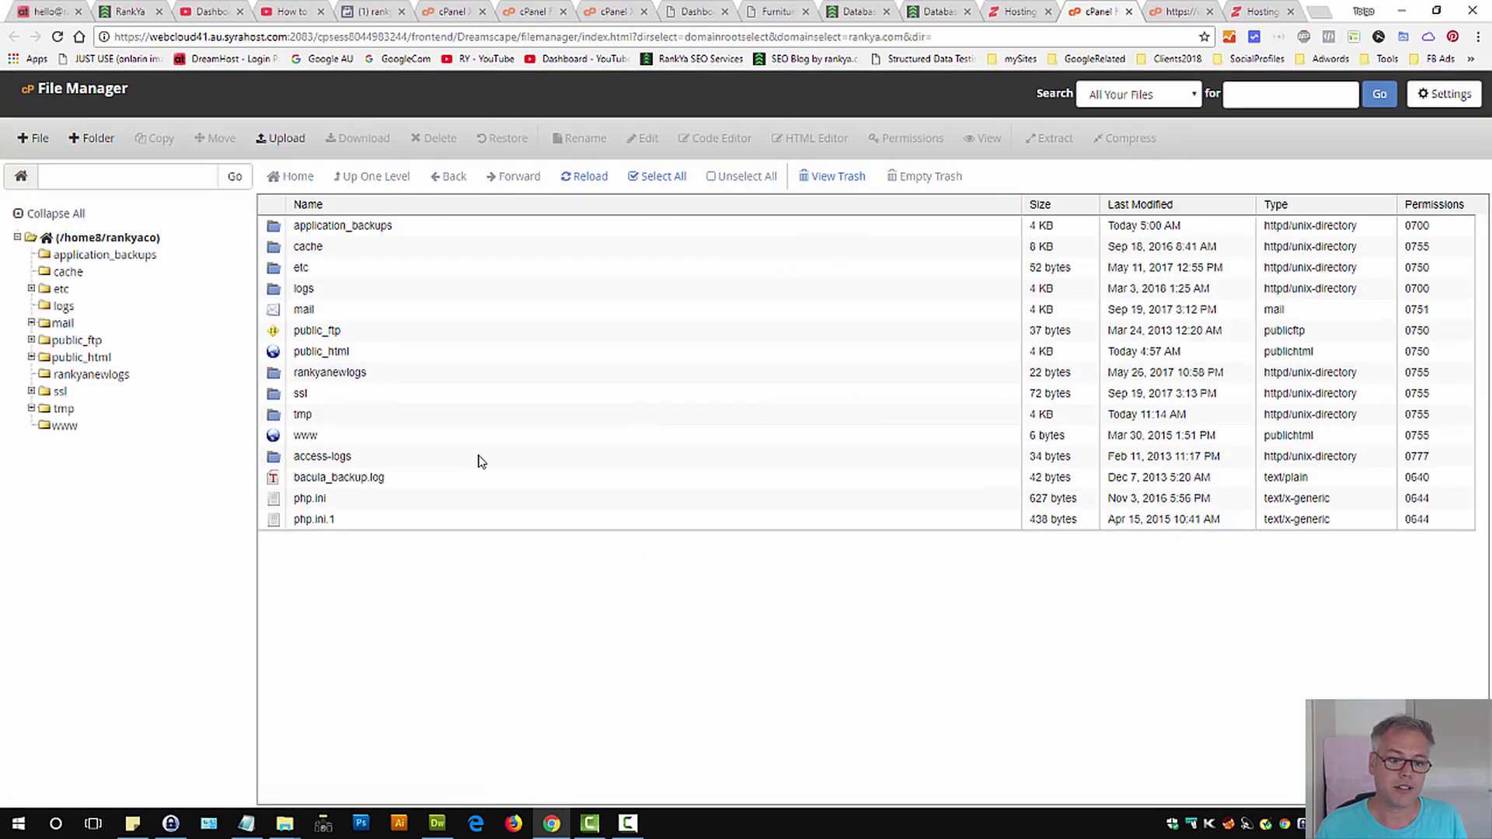
Open the public_html folder and download its wp-config.php file.
{"action": "double_click", "coordinate": [279, 354]}
{"action": "scroll", "coordinate": [533, 489], "scroll_direction": "down", "scroll_amount": 3}
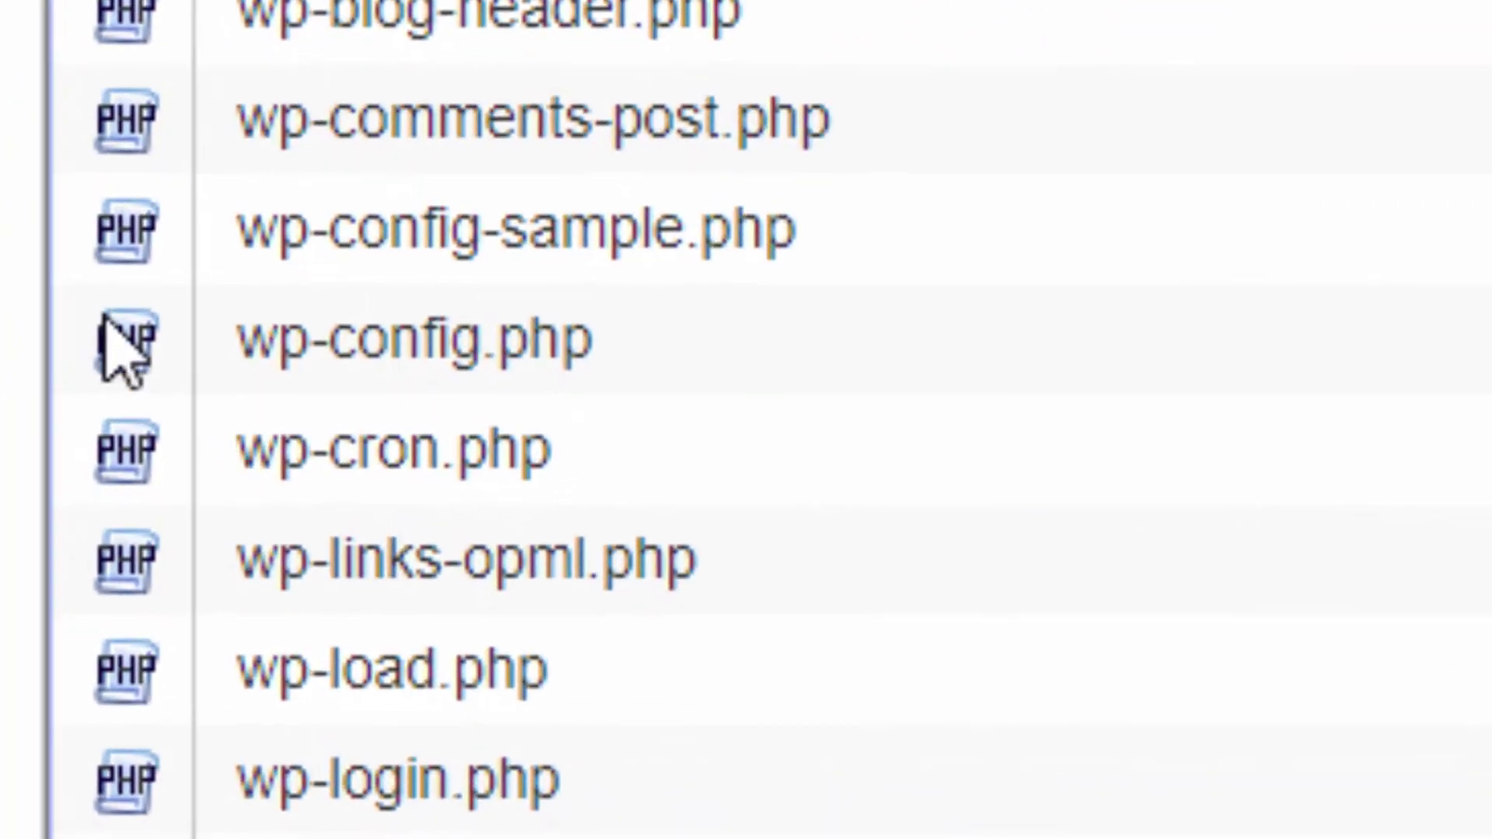
{"action": "left_click", "coordinate": [325, 368]}
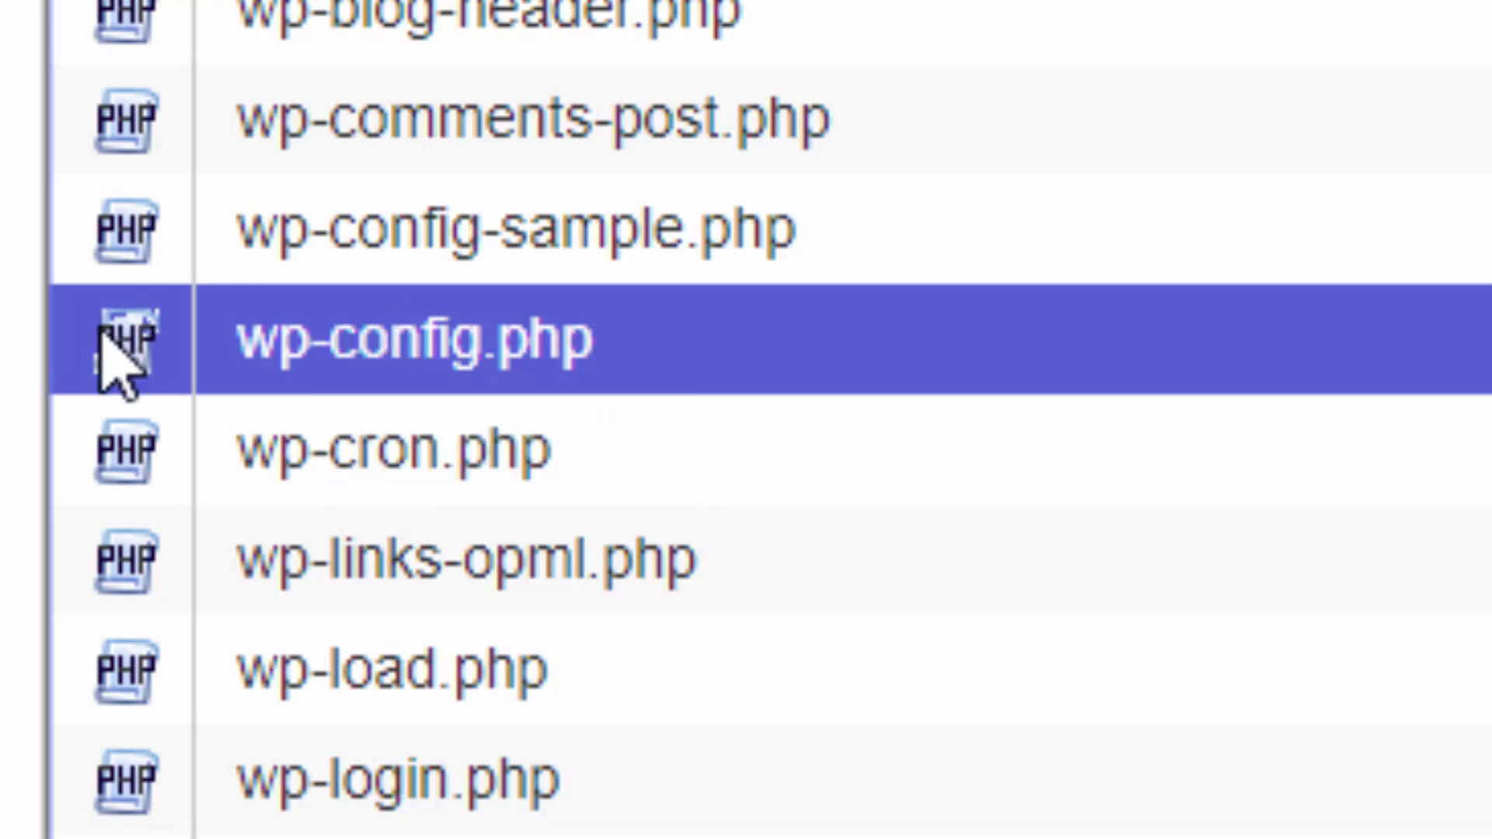
{"action": "right_click", "coordinate": [152, 371]}
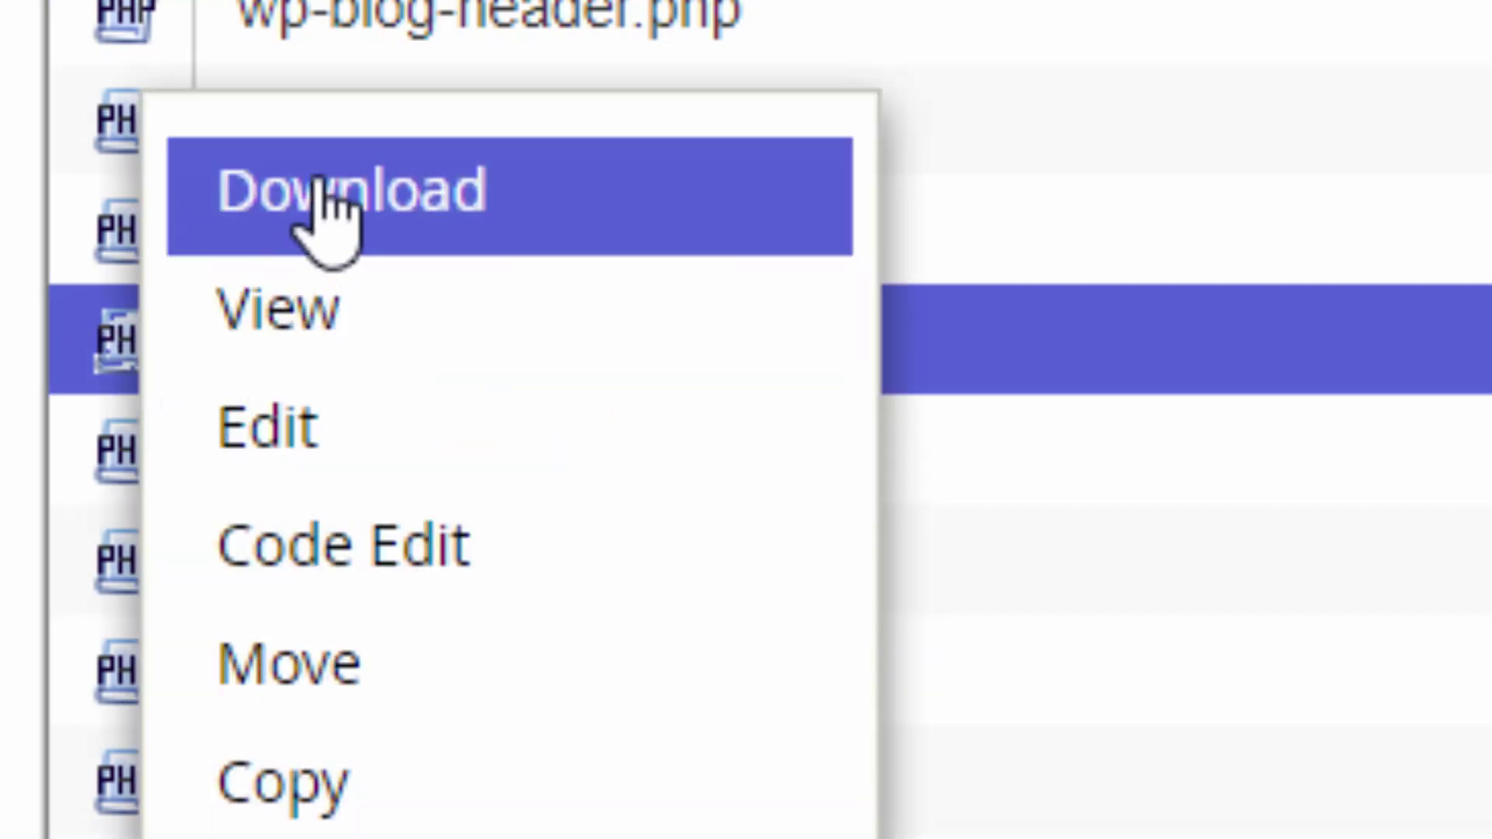
{"action": "left_click", "coordinate": [334, 210]}
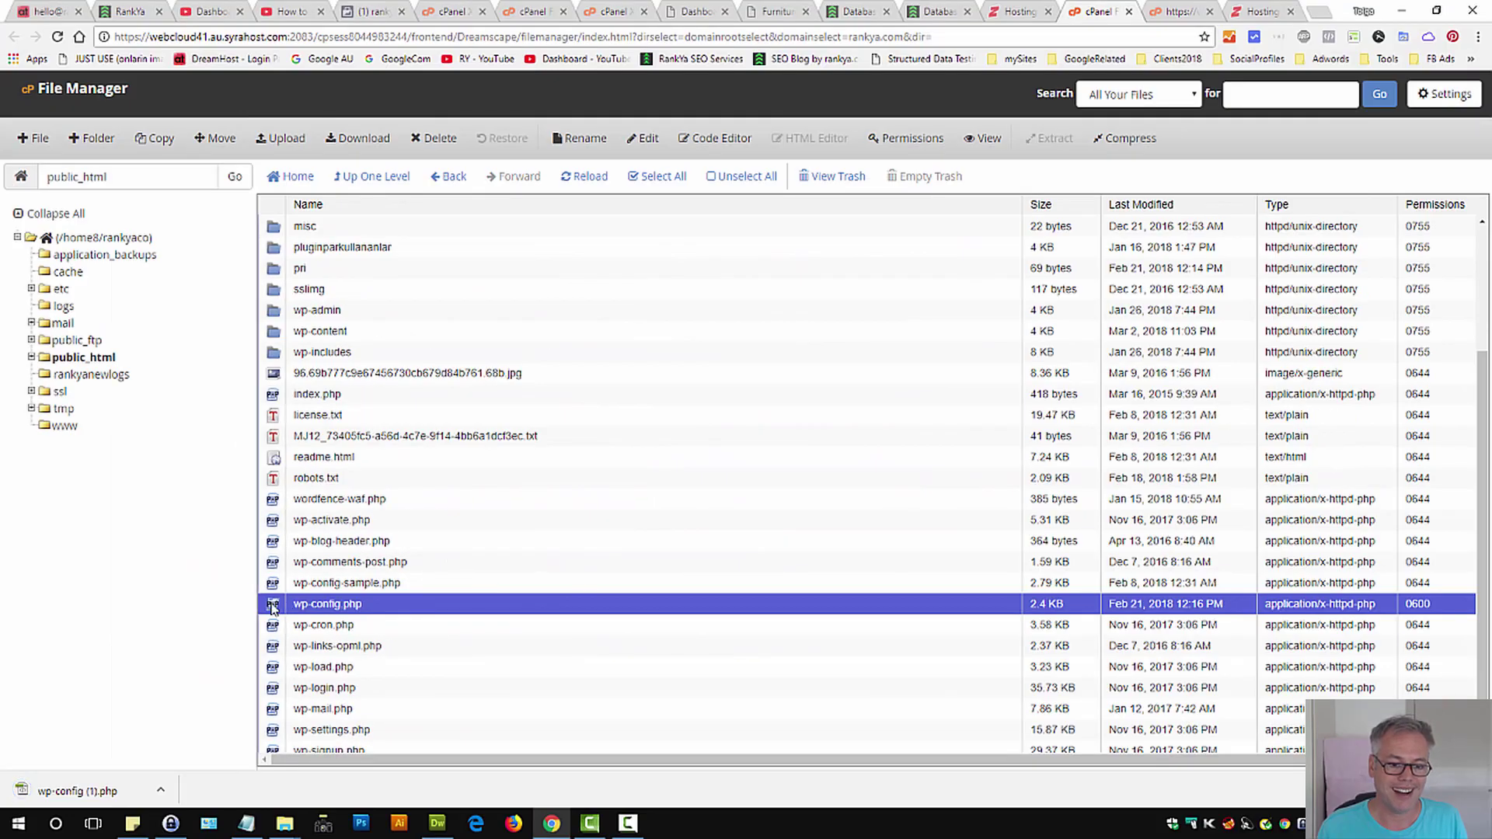
Switch to Dreamweaver and check the DB_NAME definition and its database name value in wp-config.php.
{"action": "right_click", "coordinate": [267, 600]}
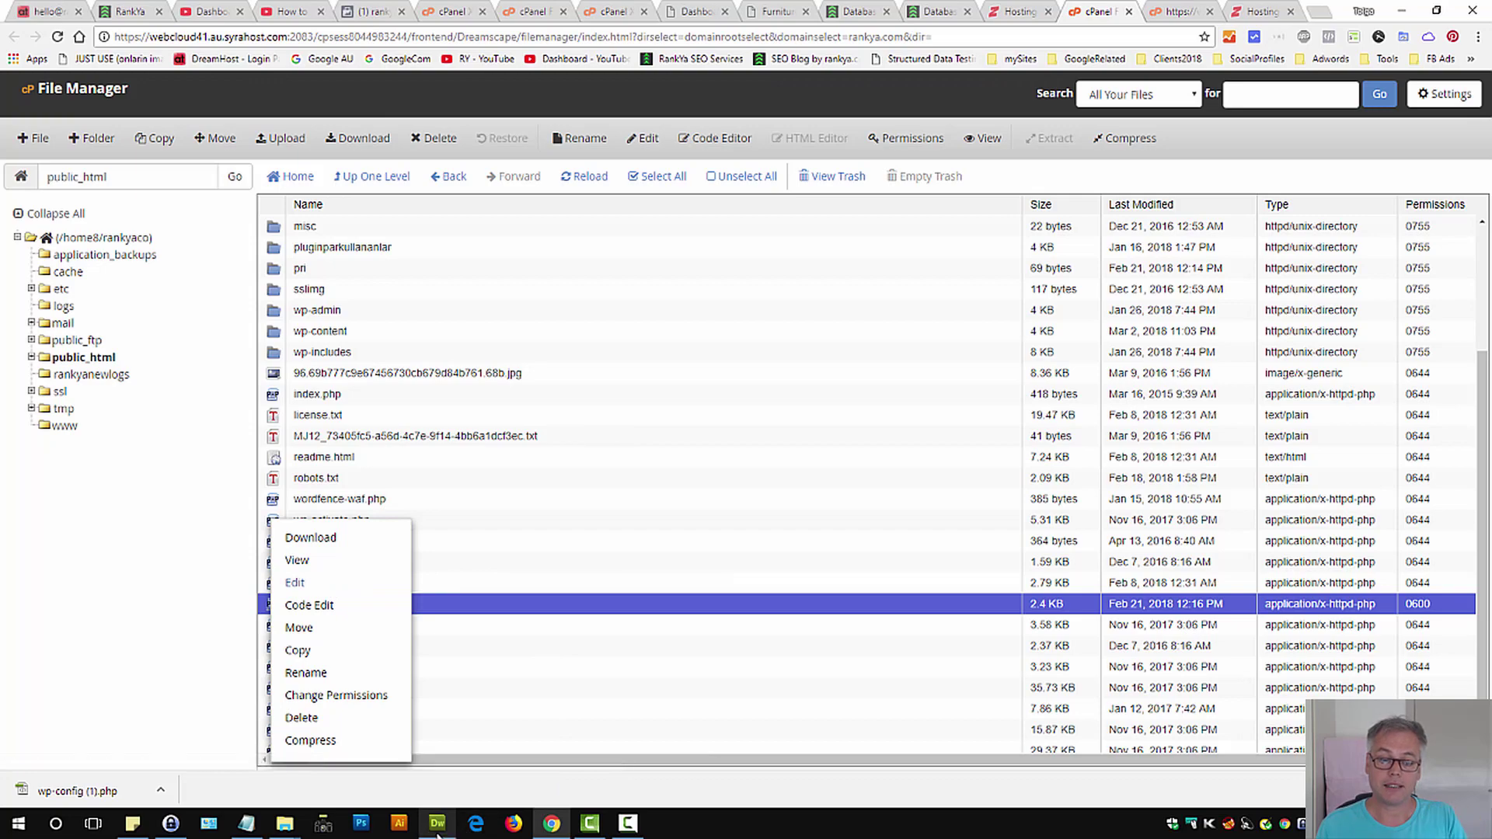
{"action": "mouse_move", "coordinate": [438, 834]}
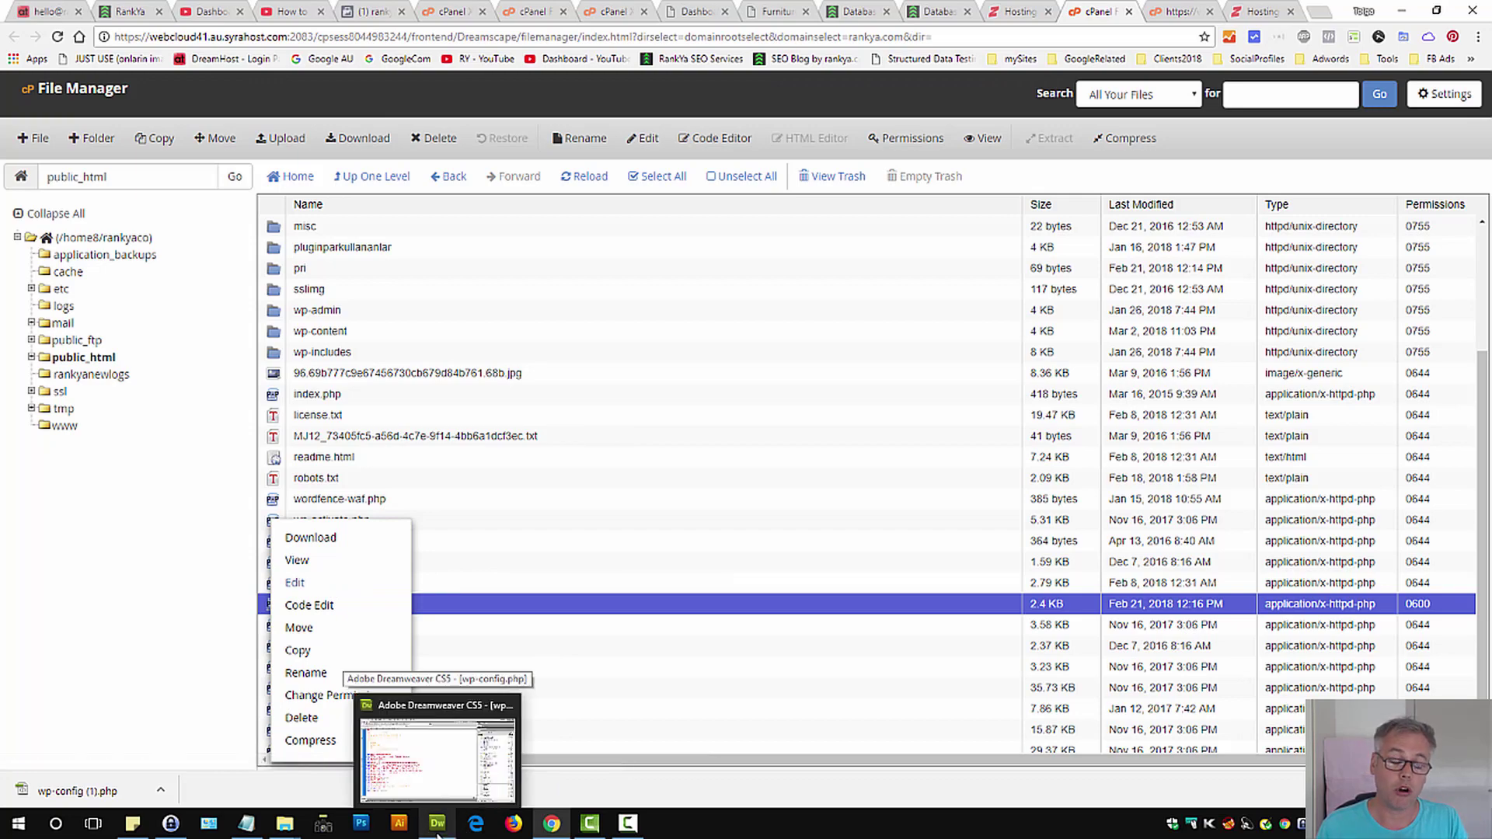
{"action": "left_click", "coordinate": [438, 826]}
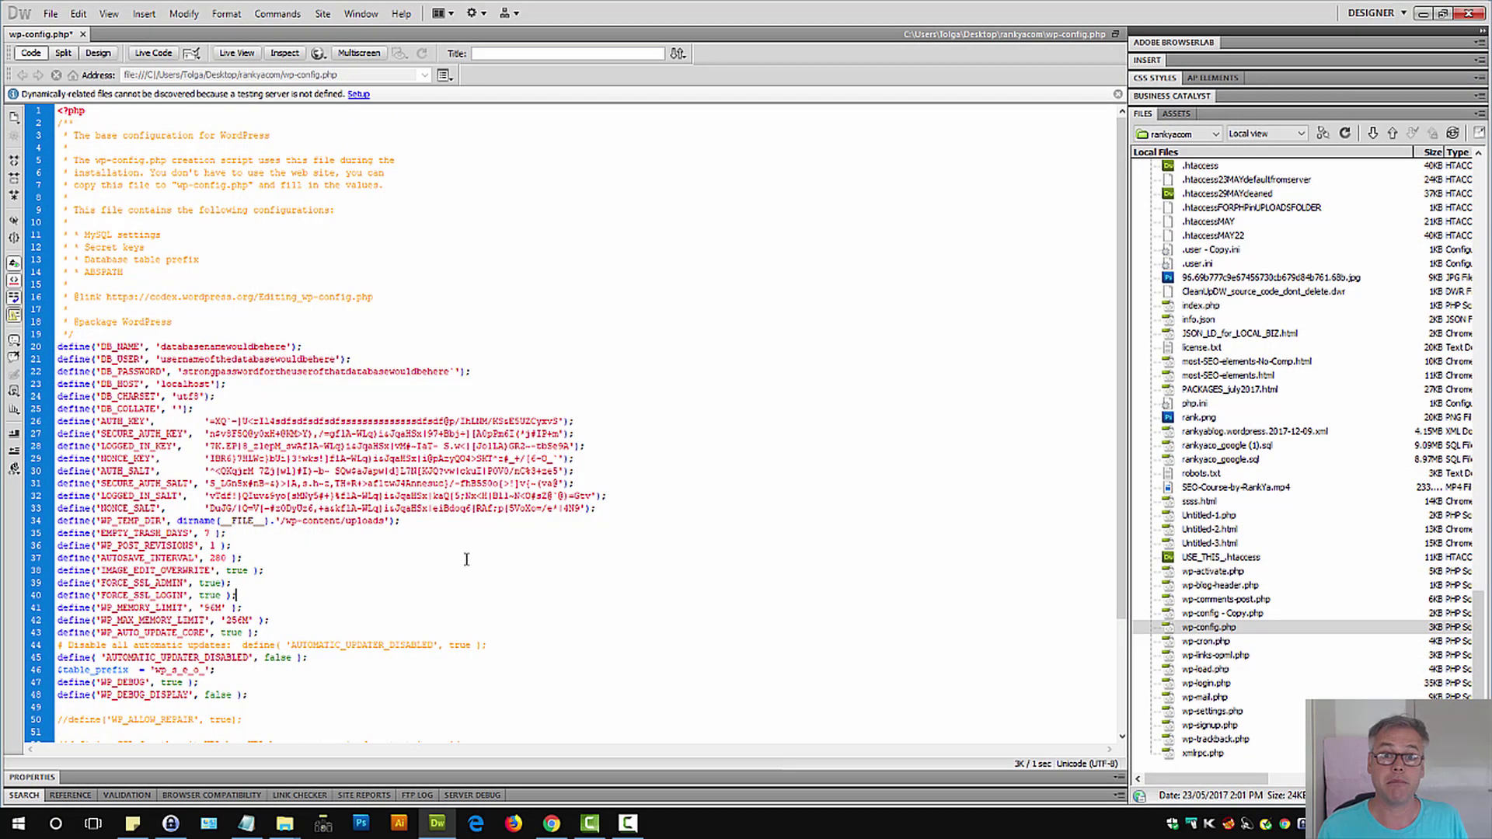
{"action": "scroll", "coordinate": [296, 655], "scroll_direction": "down", "scroll_amount": 3}
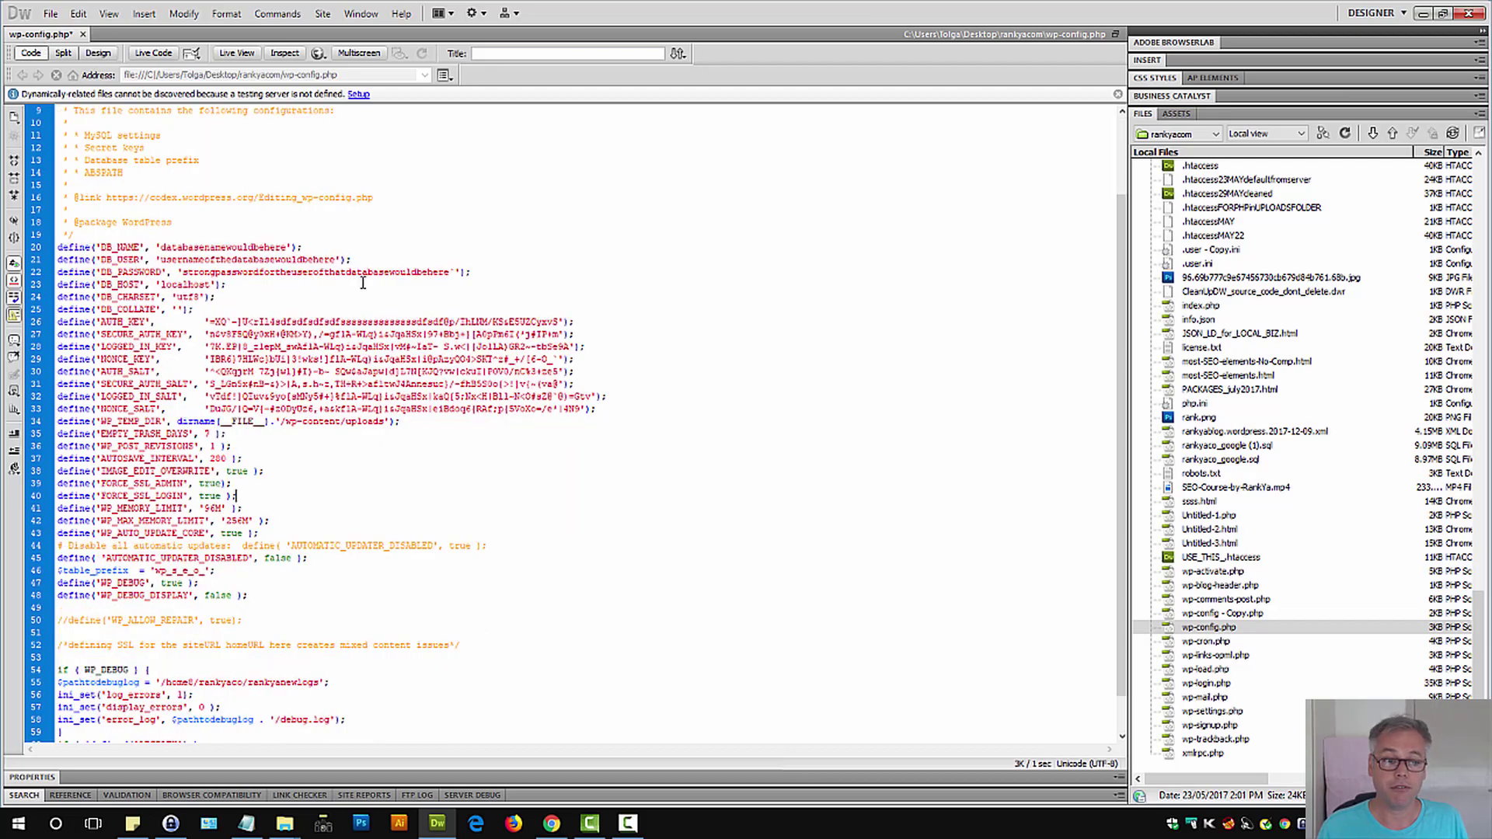
{"action": "double_click", "coordinate": [111, 248]}
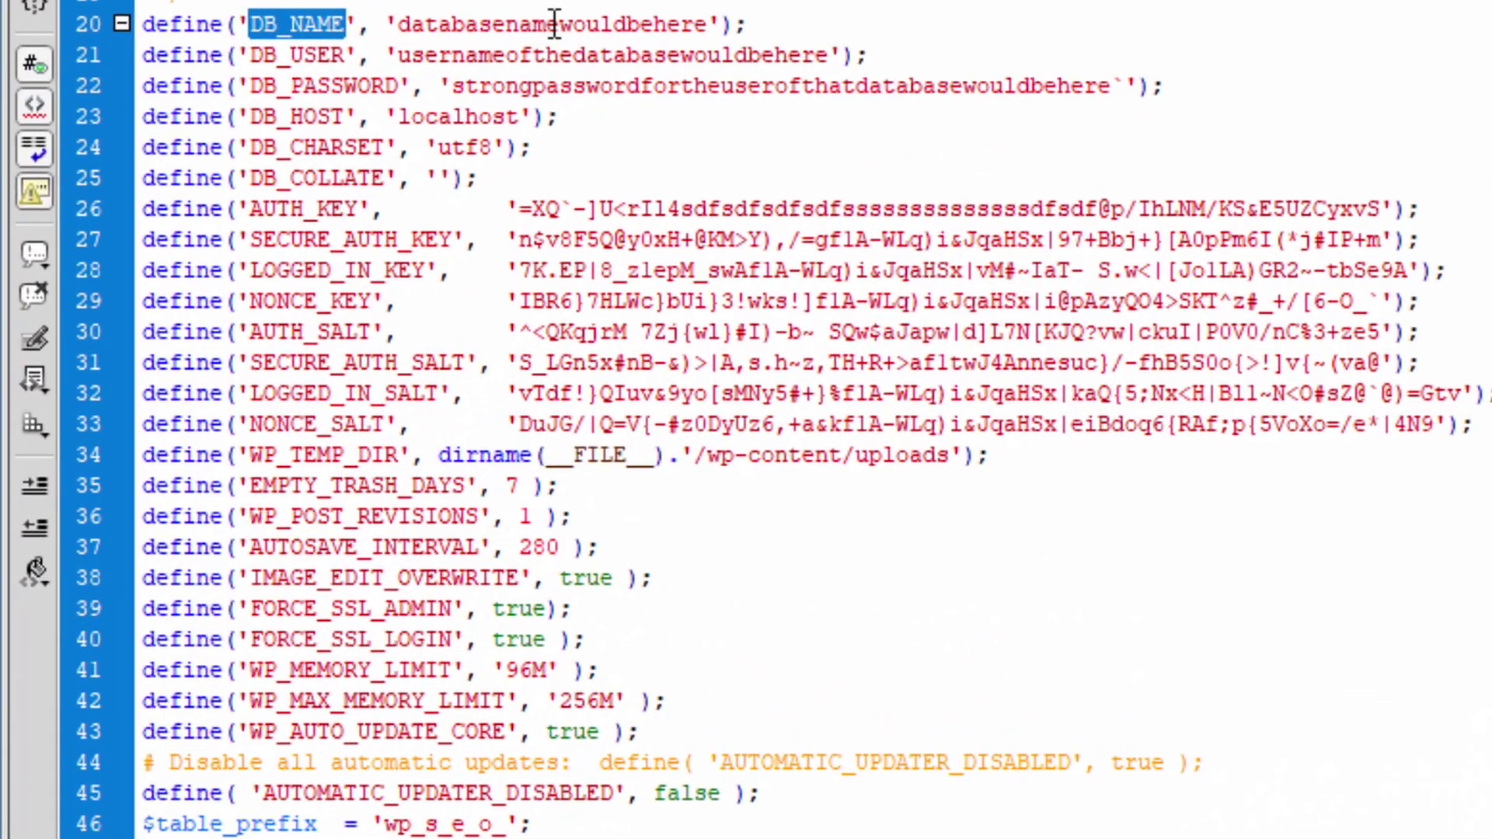
{"action": "double_click", "coordinate": [554, 24]}
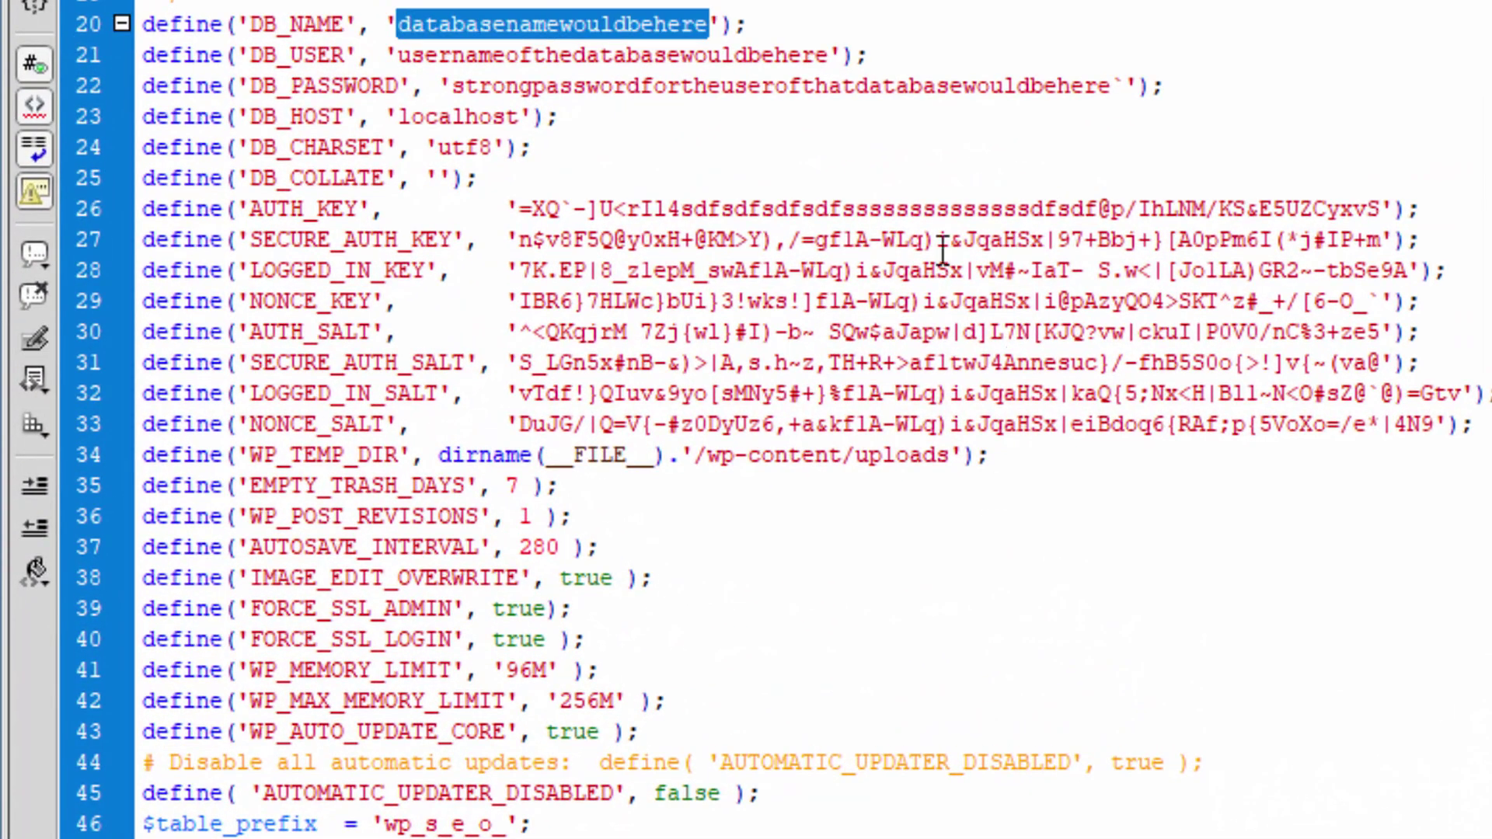
{"action": "key", "text": "Down"}
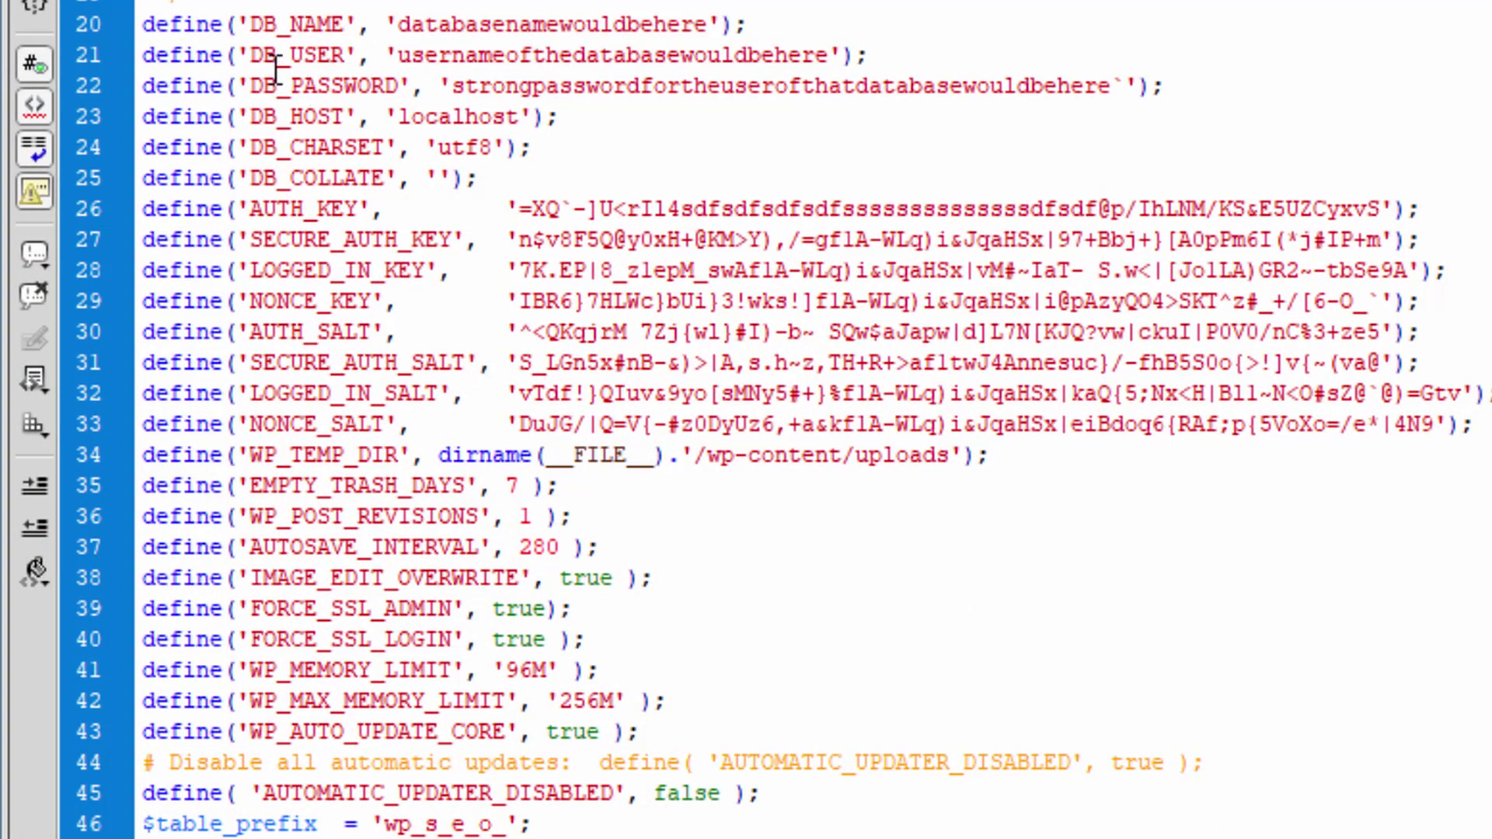
Check the DB_USER and DB_PASSWORD definitions in wp-config.php, then recheck the DB_NAME value.
{"action": "double_click", "coordinate": [265, 60]}
{"action": "double_click", "coordinate": [556, 61]}
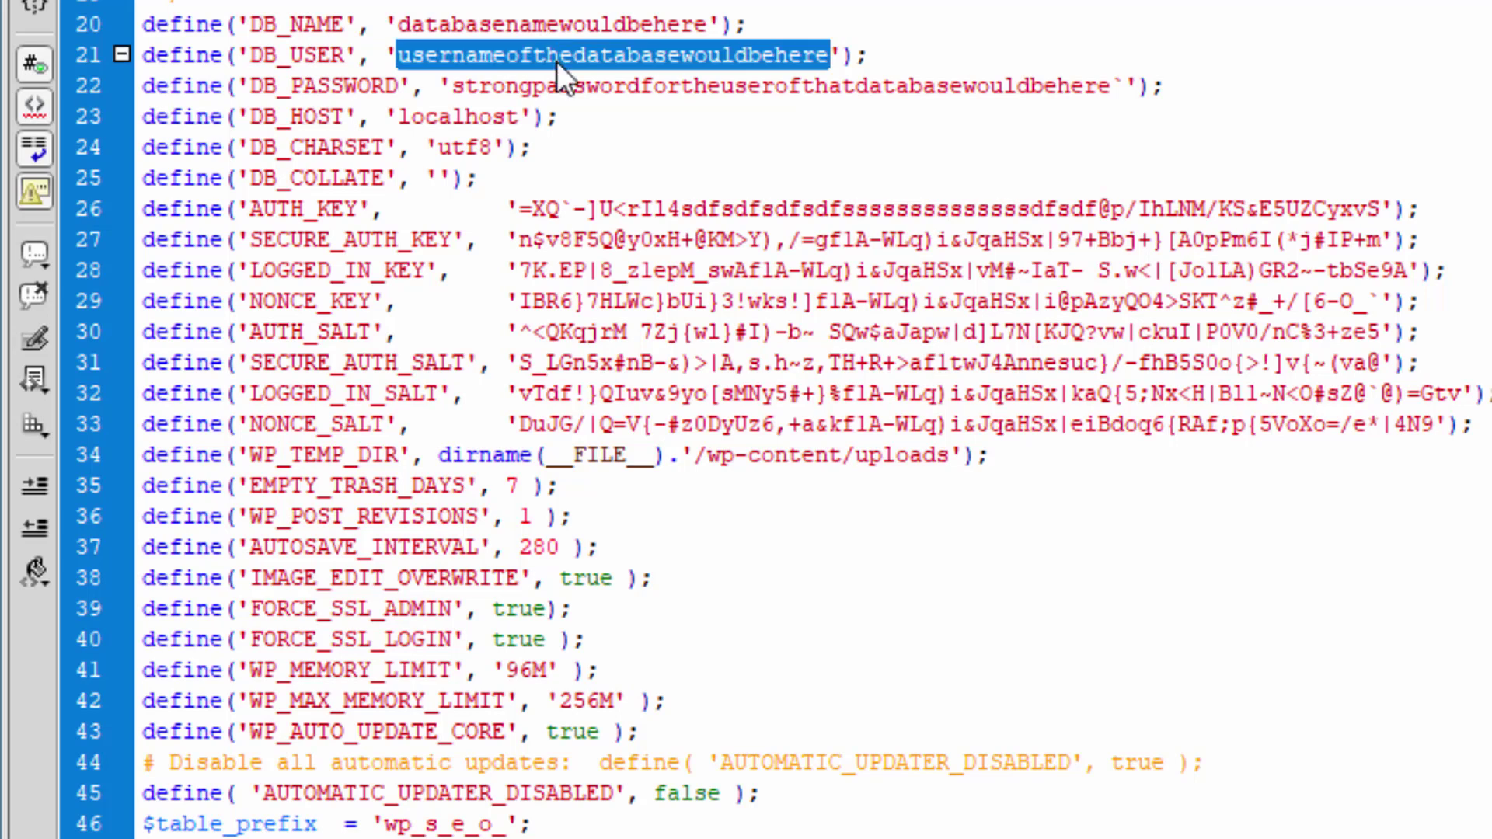
{"action": "double_click", "coordinate": [296, 91]}
{"action": "double_click", "coordinate": [766, 56]}
{"action": "double_click", "coordinate": [783, 89]}
{"action": "left_click", "coordinate": [830, 177]}
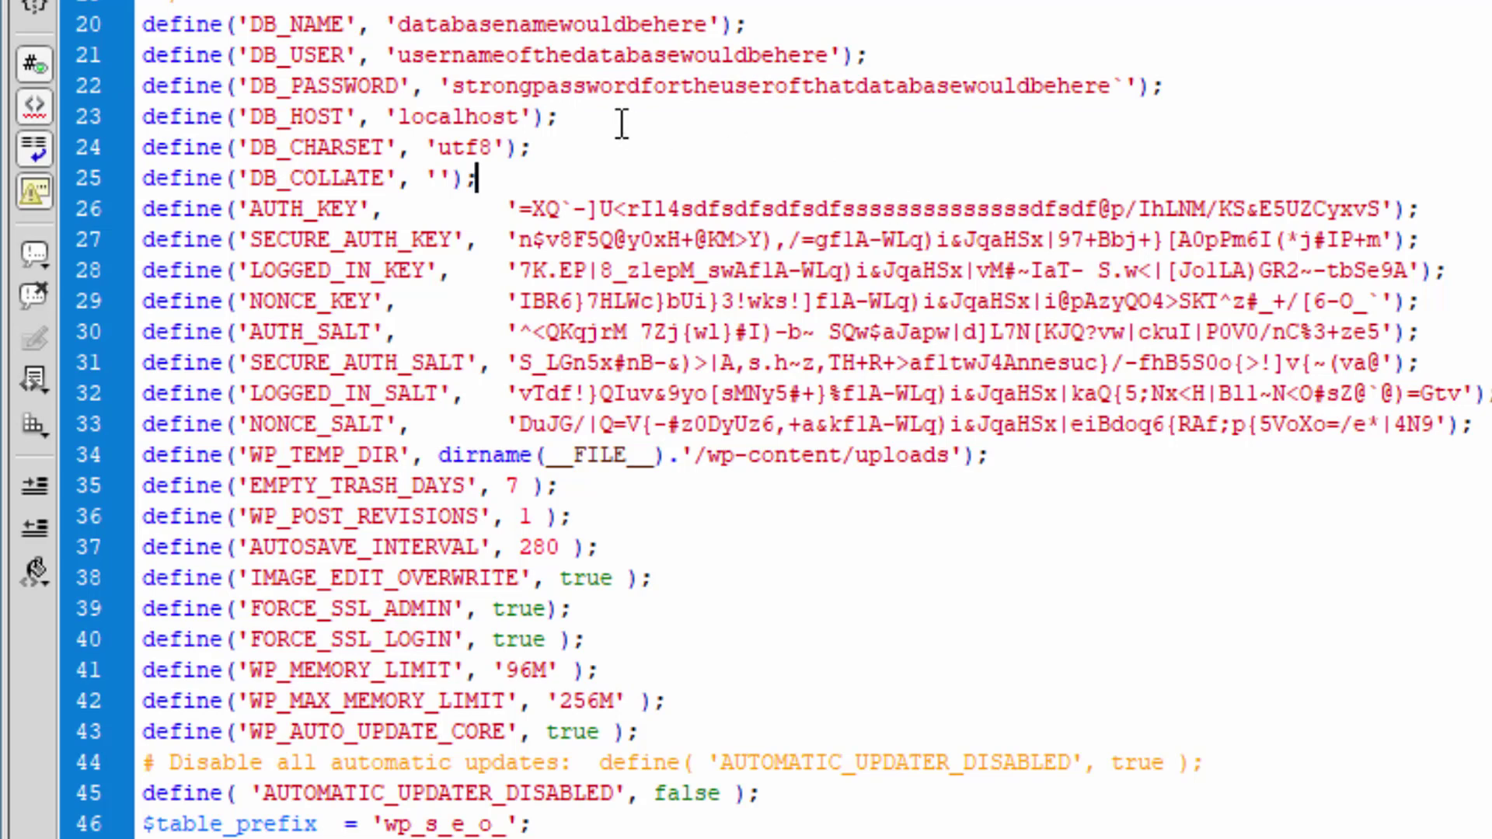
{"action": "double_click", "coordinate": [484, 25]}
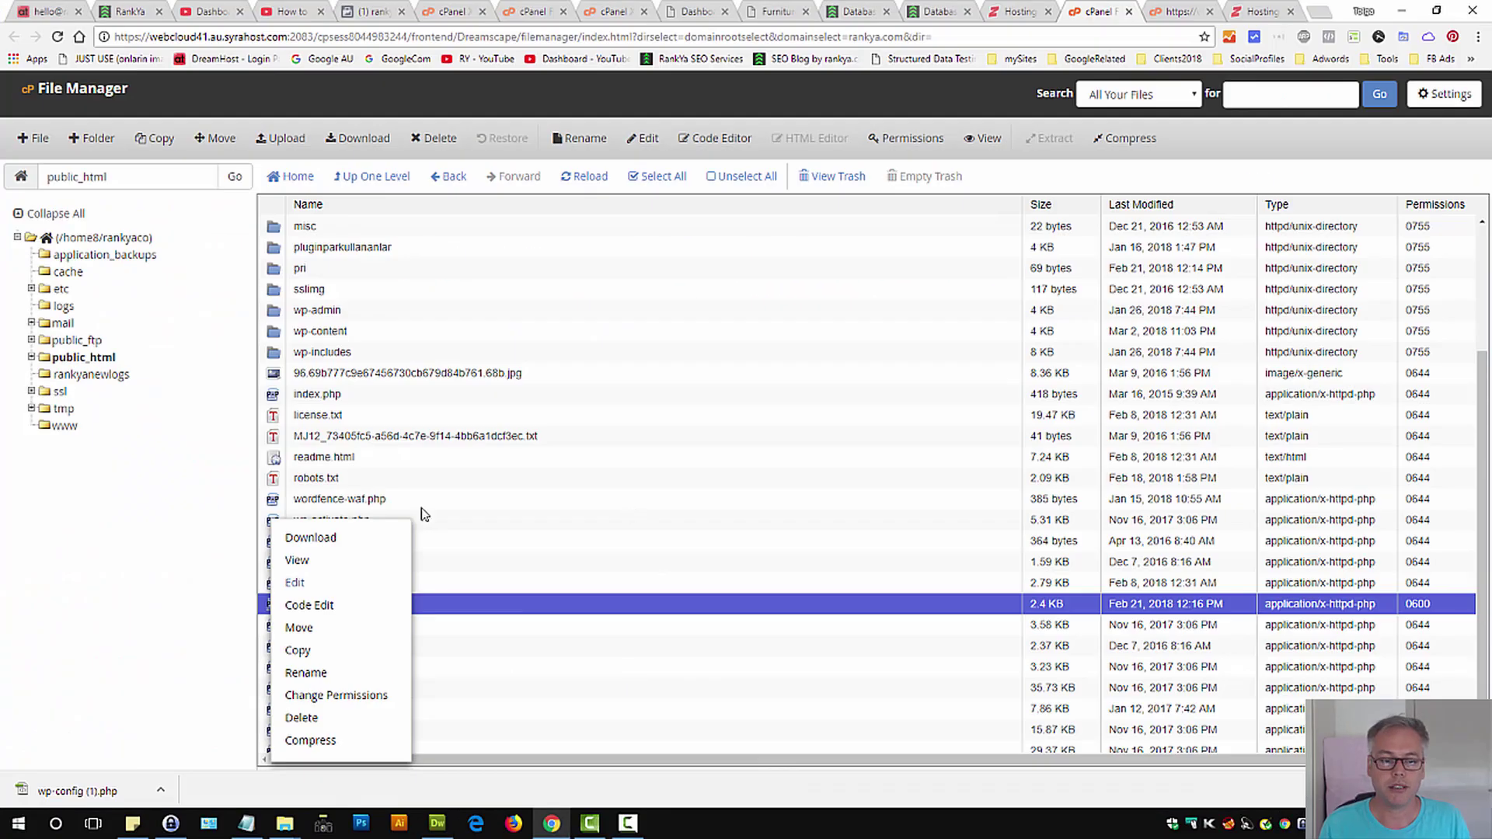
Dismiss the file options in File Manager and review the three database credential lines of wp-config.php in Dreamweaver.
{"action": "left_click", "coordinate": [193, 590]}
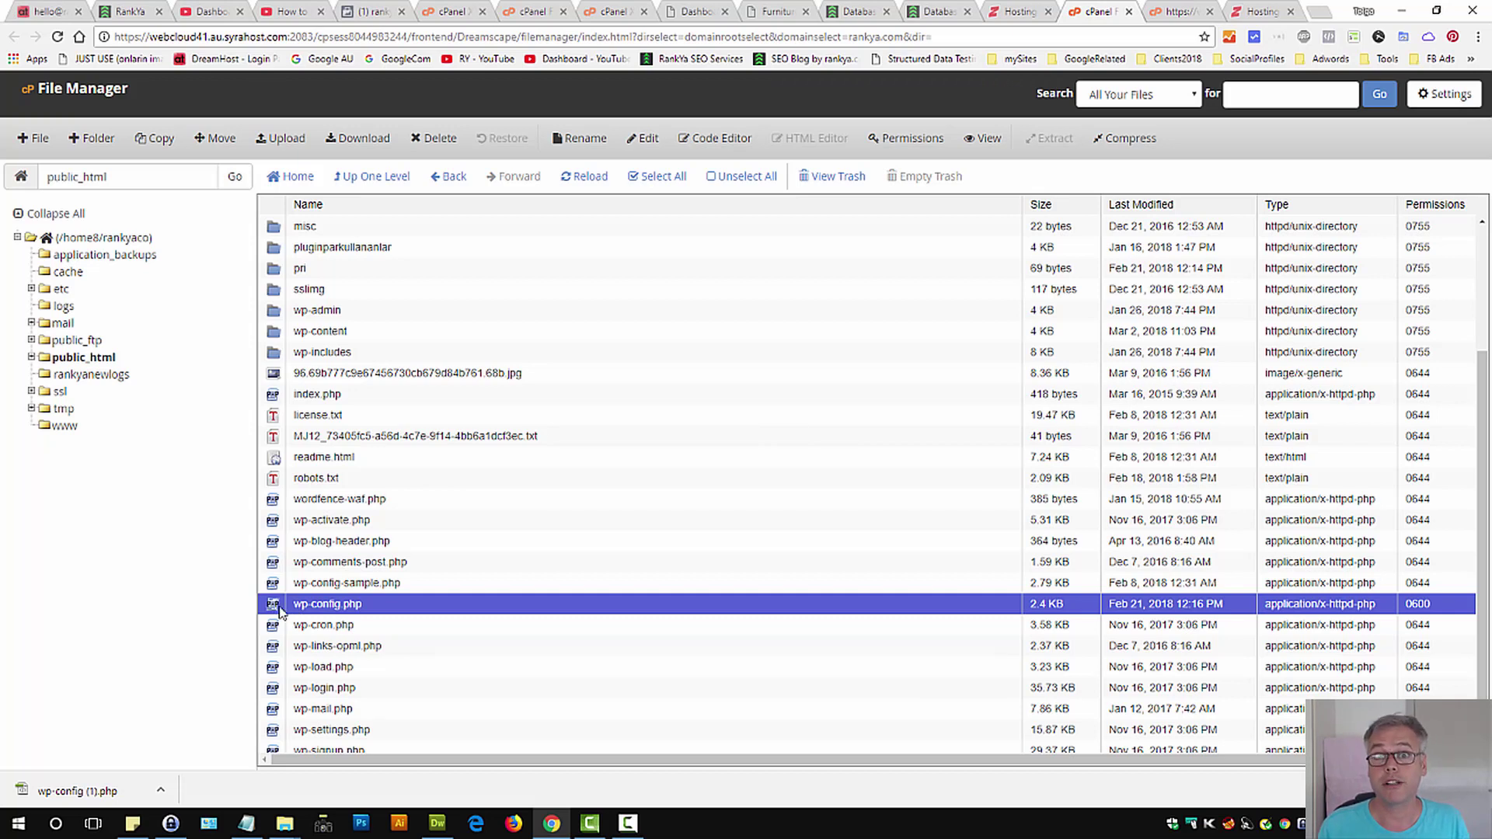
{"action": "left_click", "coordinate": [1402, 11]}
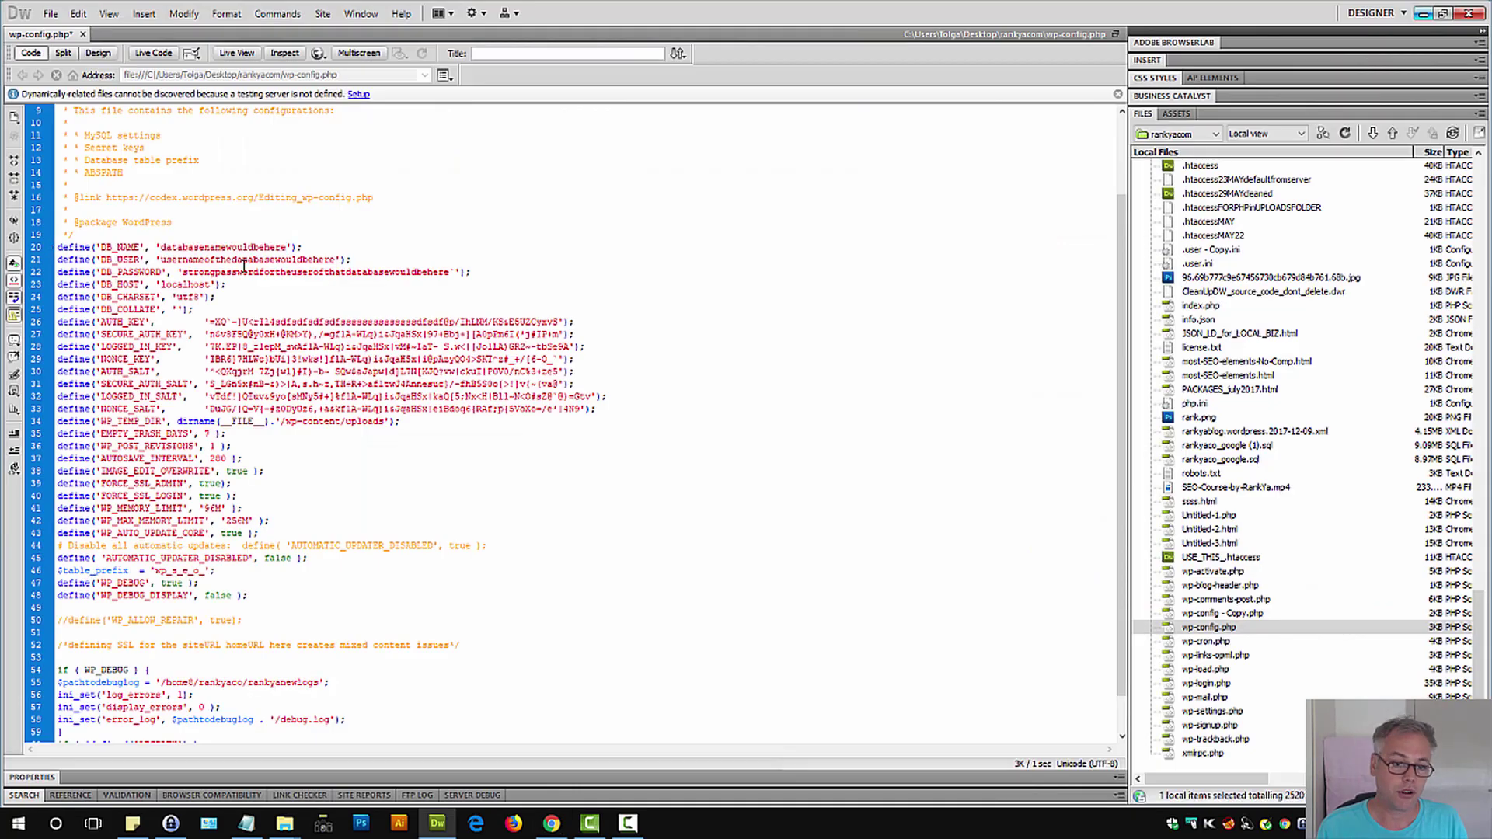
{"action": "double_click", "coordinate": [220, 244]}
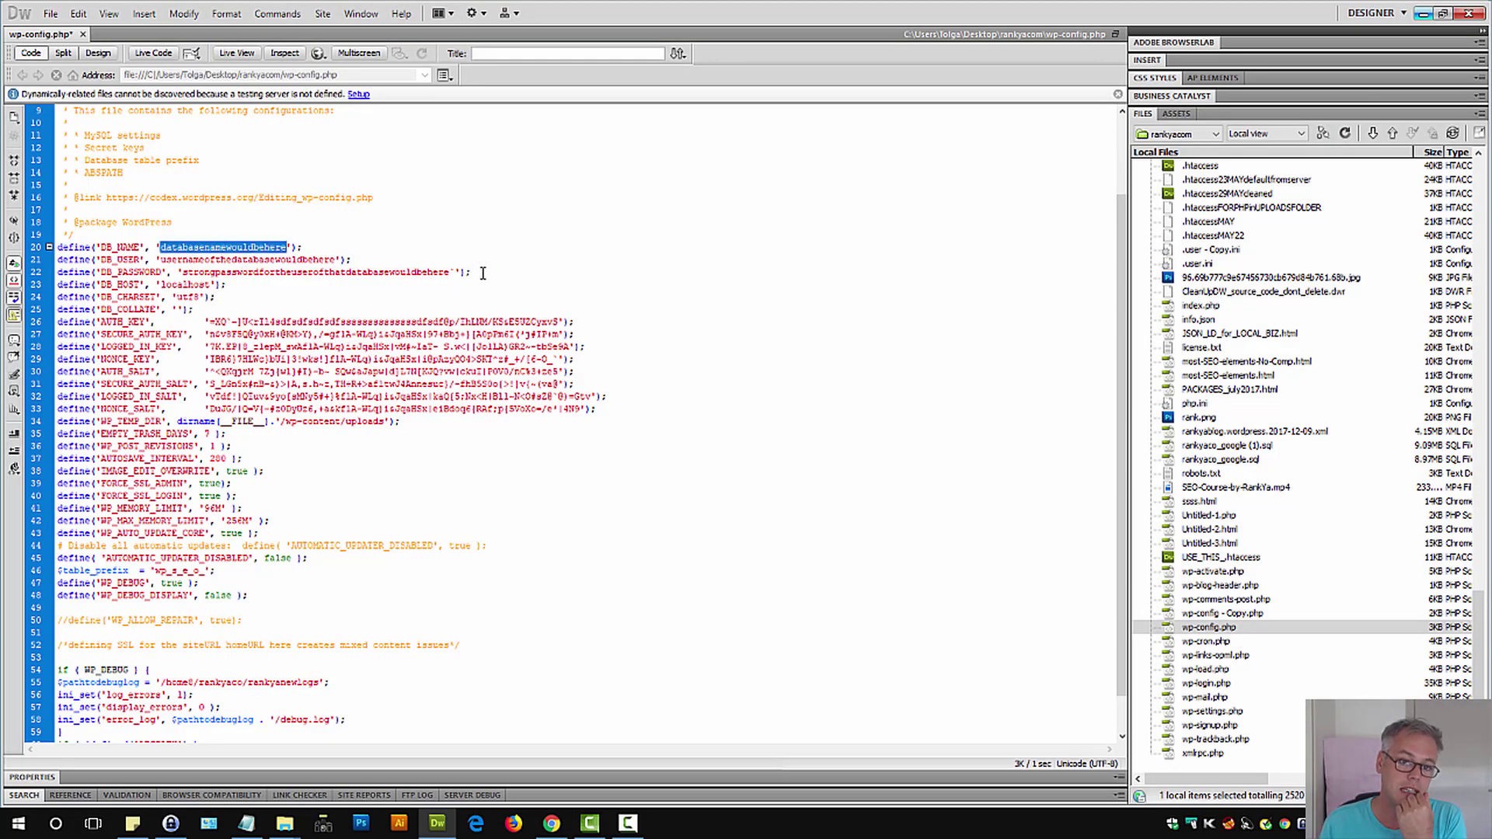
{"action": "left_click_drag", "start_coordinate": [482, 274], "coordinate": [51, 247]}
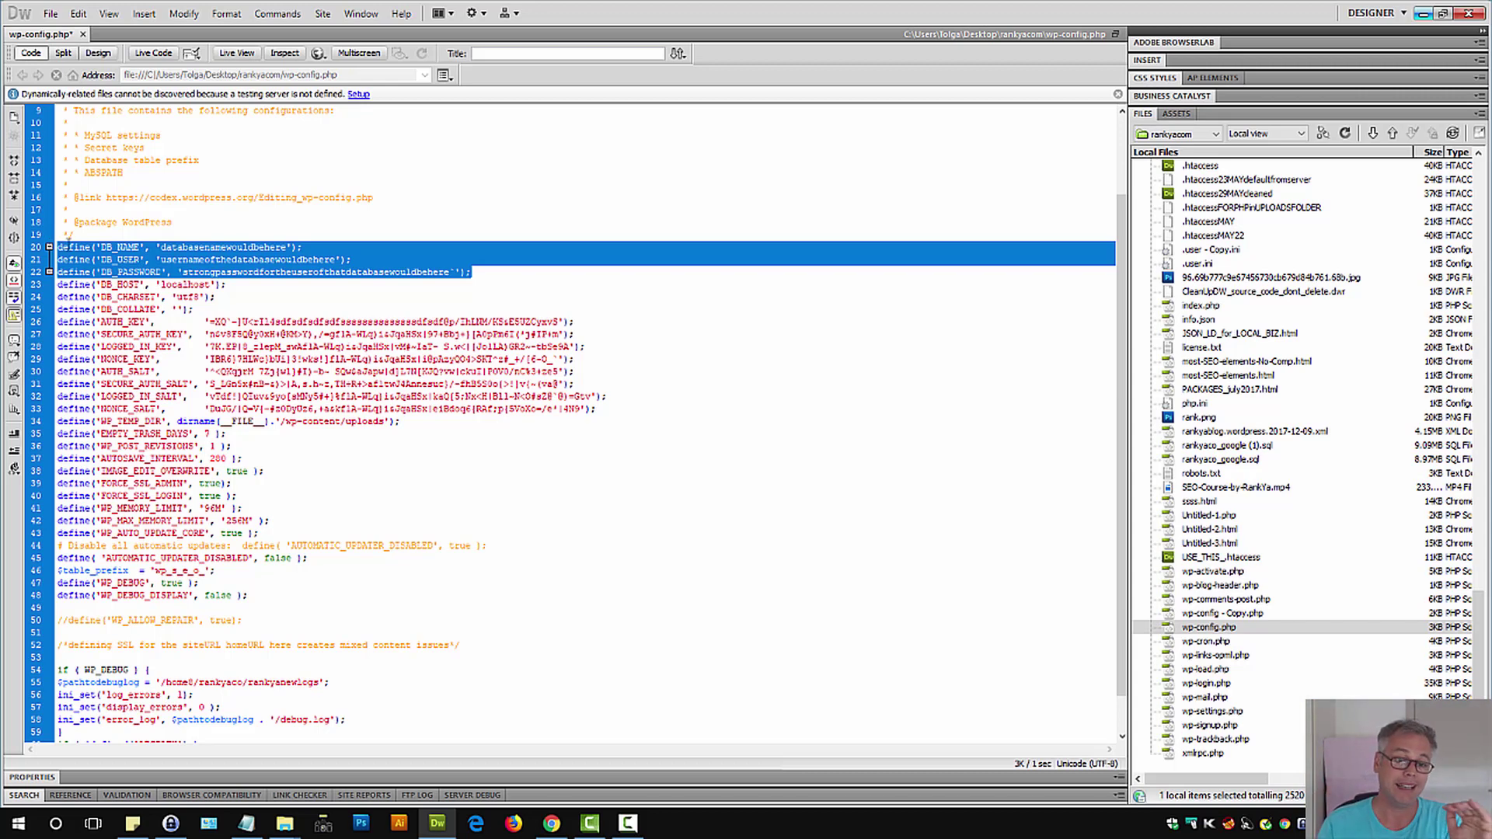
{"action": "left_click", "coordinate": [218, 347]}
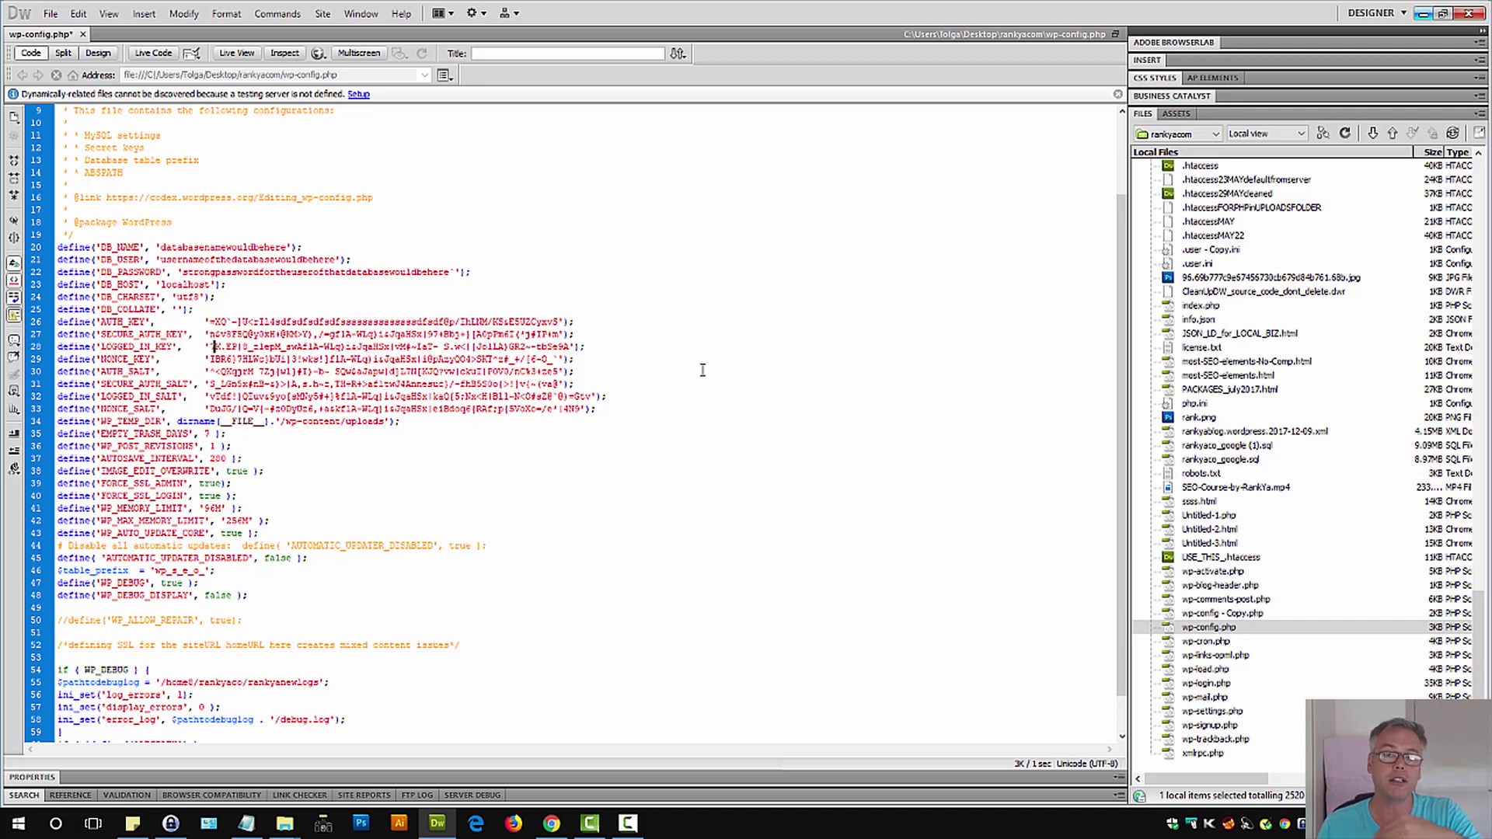
Switch back to Chrome and open phpMyAdmin from the Databases section of the Hosting Manager.
{"action": "left_click", "coordinate": [552, 823]}
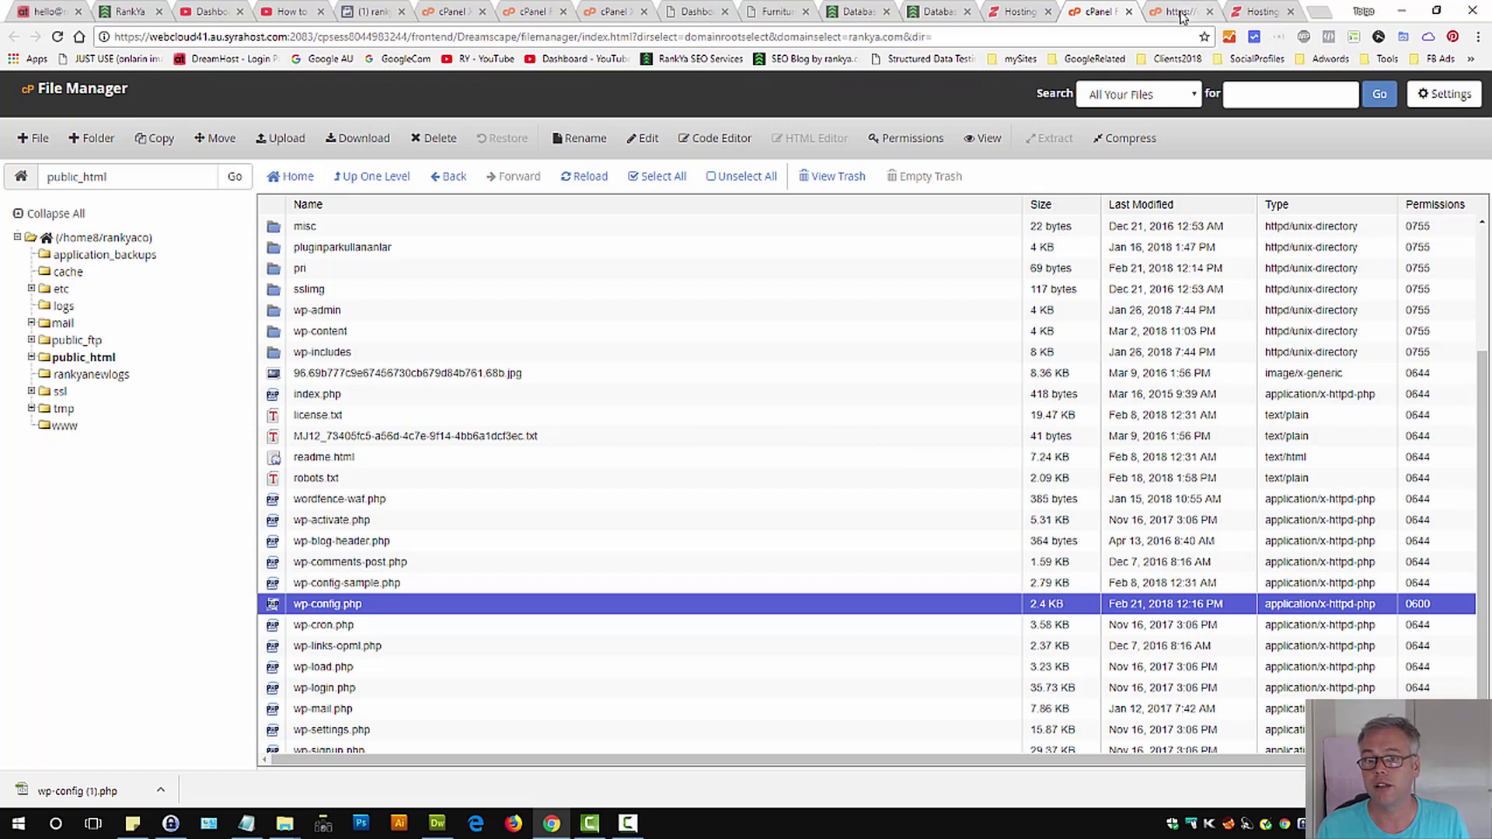
{"action": "left_click", "coordinate": [1016, 10]}
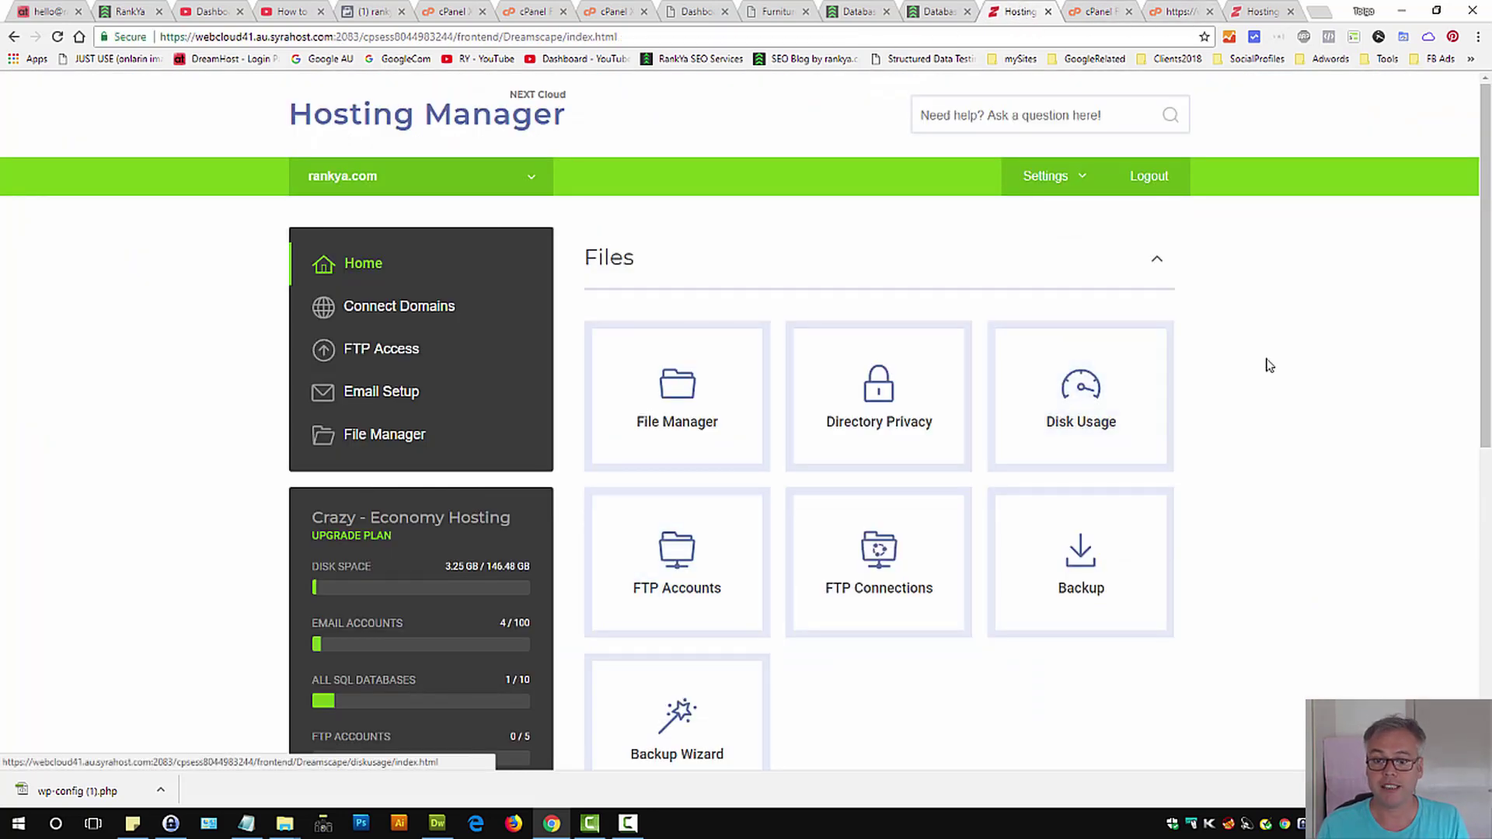
{"action": "scroll", "coordinate": [1197, 575], "scroll_direction": "down", "scroll_amount": 5}
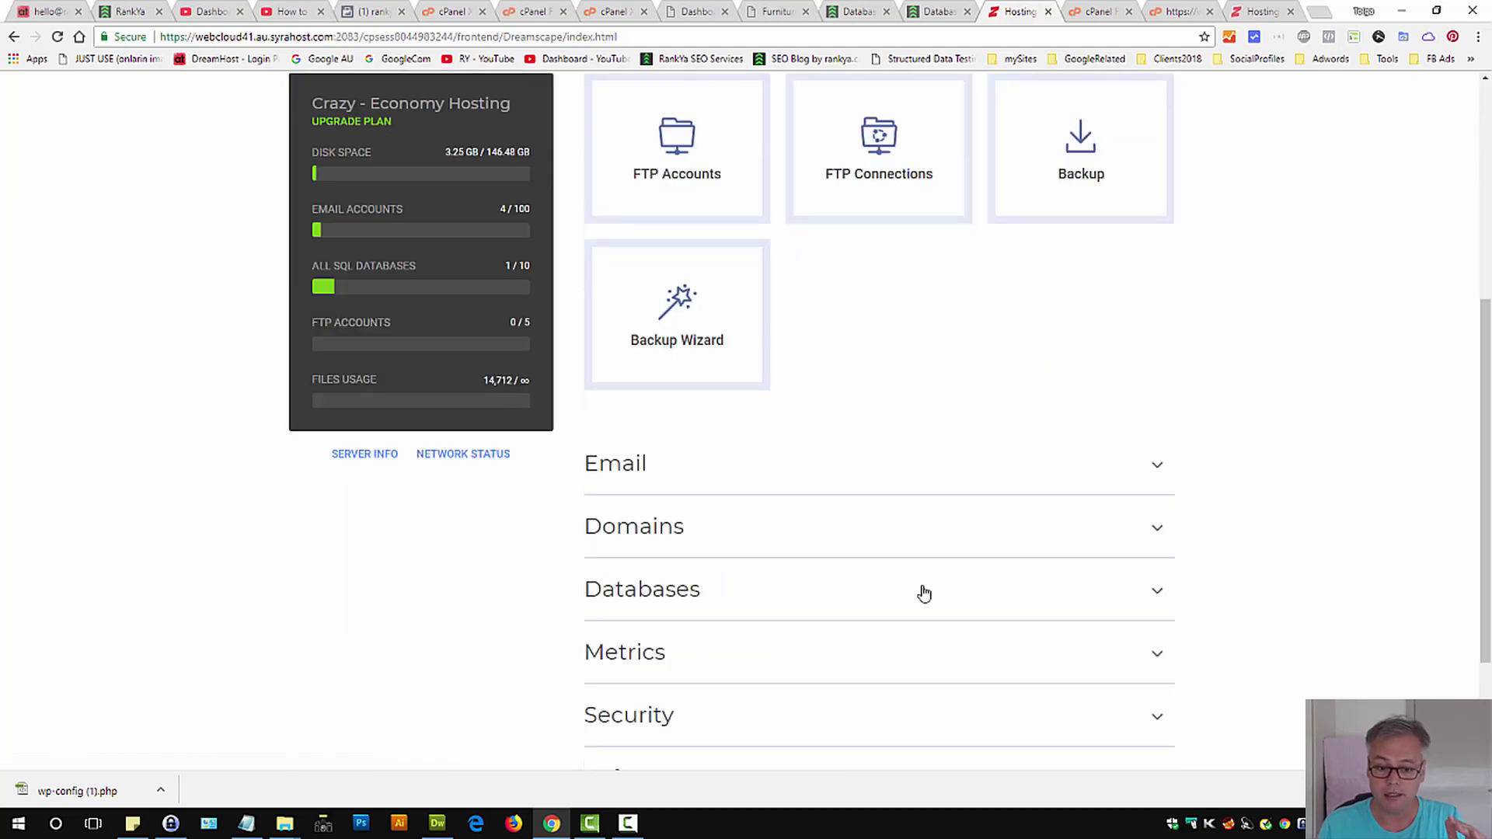
{"action": "scroll", "coordinate": [894, 593], "scroll_direction": "down", "scroll_amount": 2}
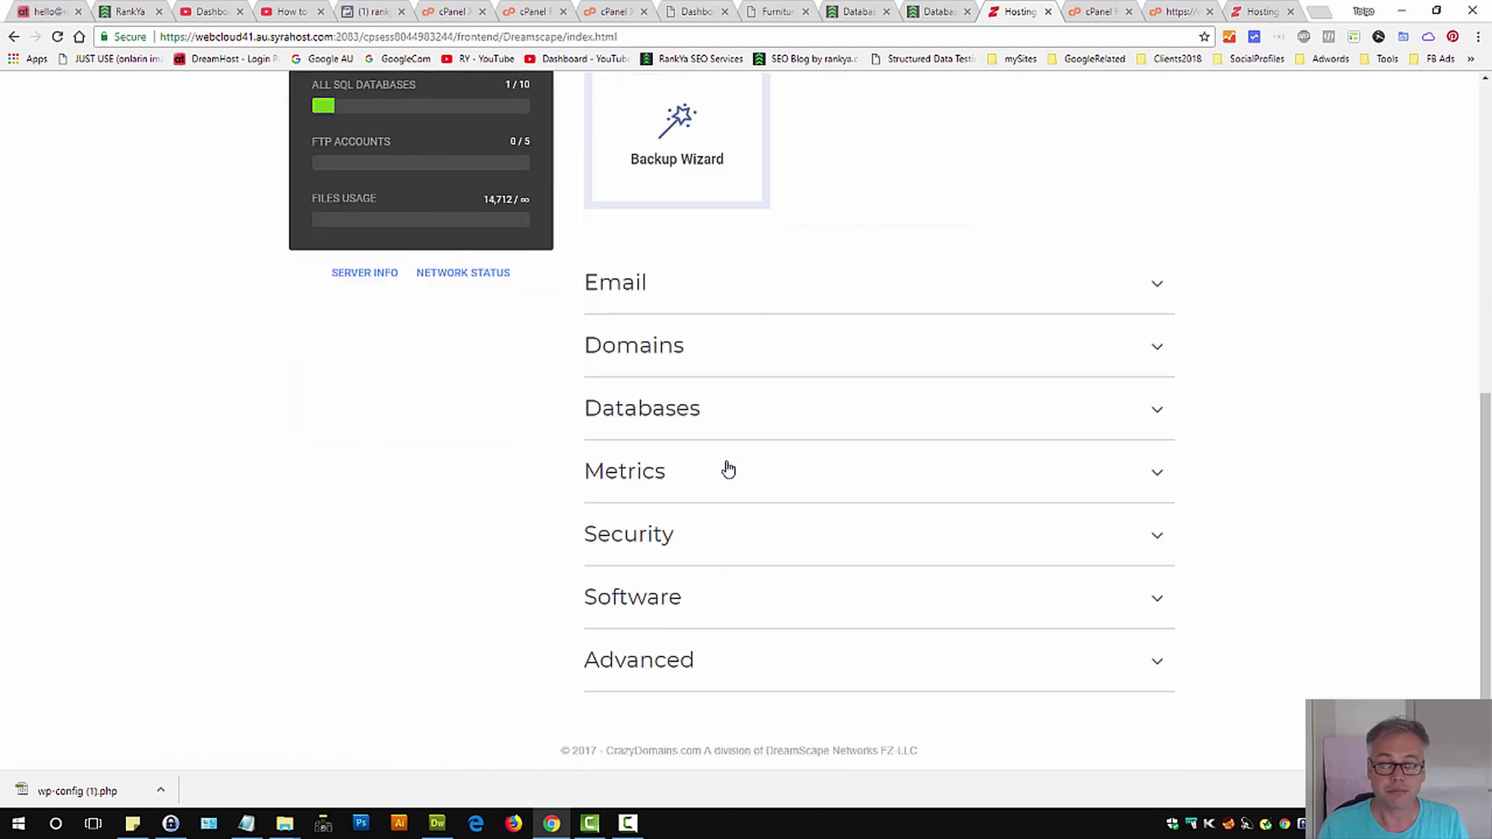
{"action": "left_click", "coordinate": [628, 411]}
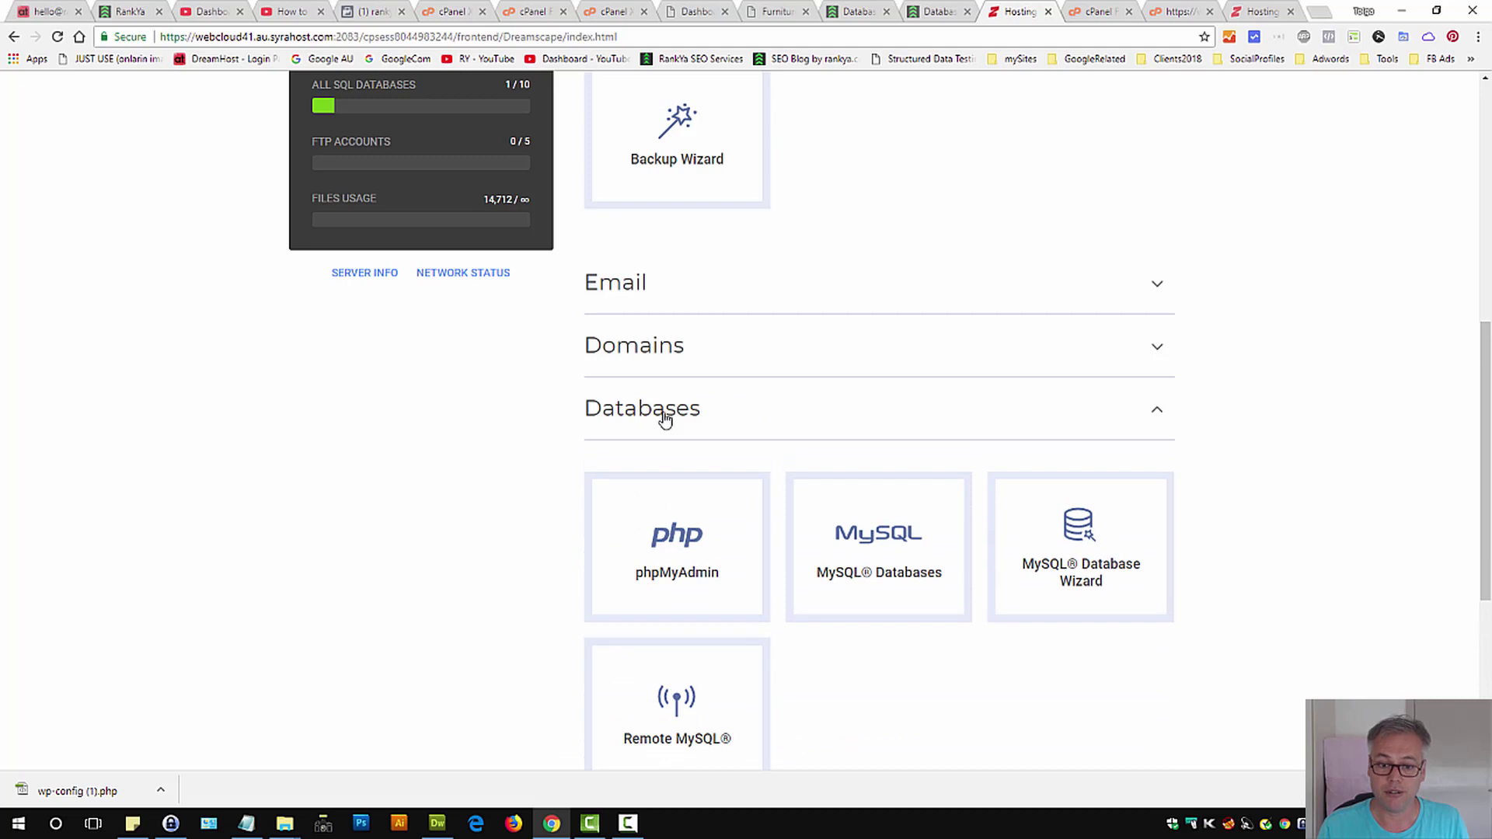
{"action": "left_click", "coordinate": [665, 571]}
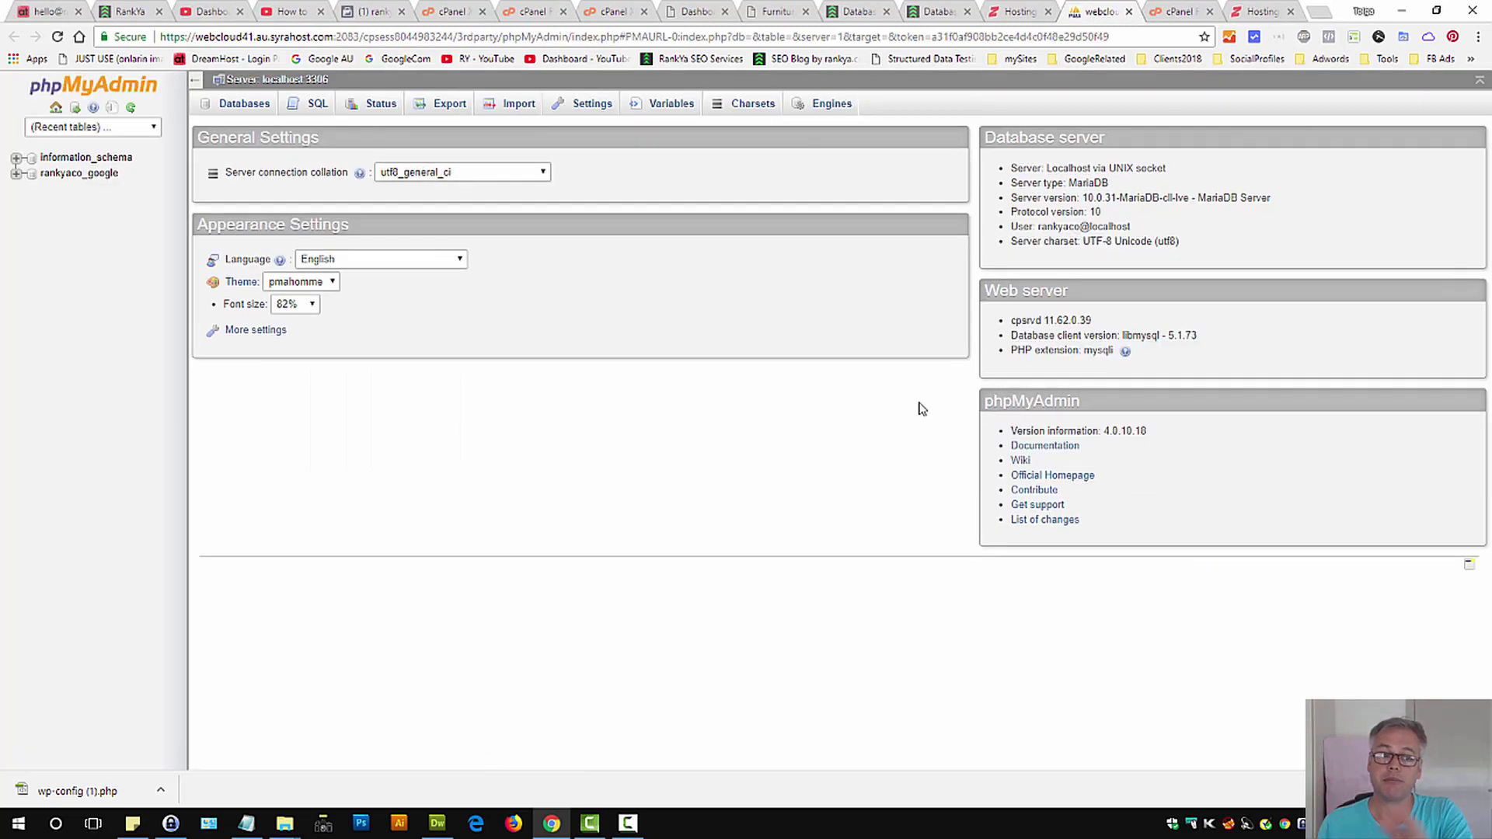
Reload the rankya.com page showing the database connection error and compare it with the other open copy of the site.
{"action": "left_click", "coordinate": [932, 10]}
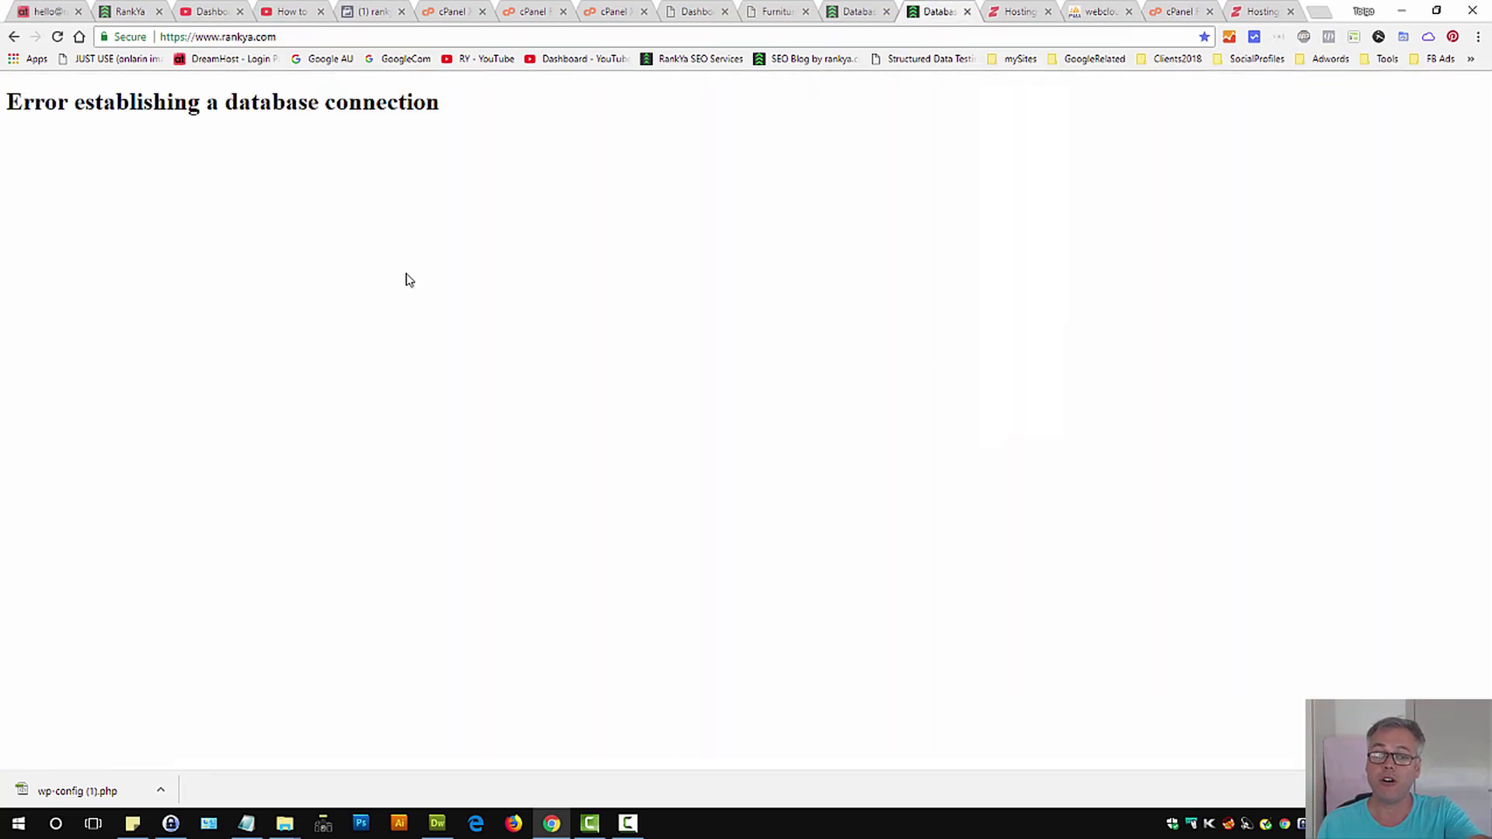
{"action": "triple_click", "coordinate": [193, 109]}
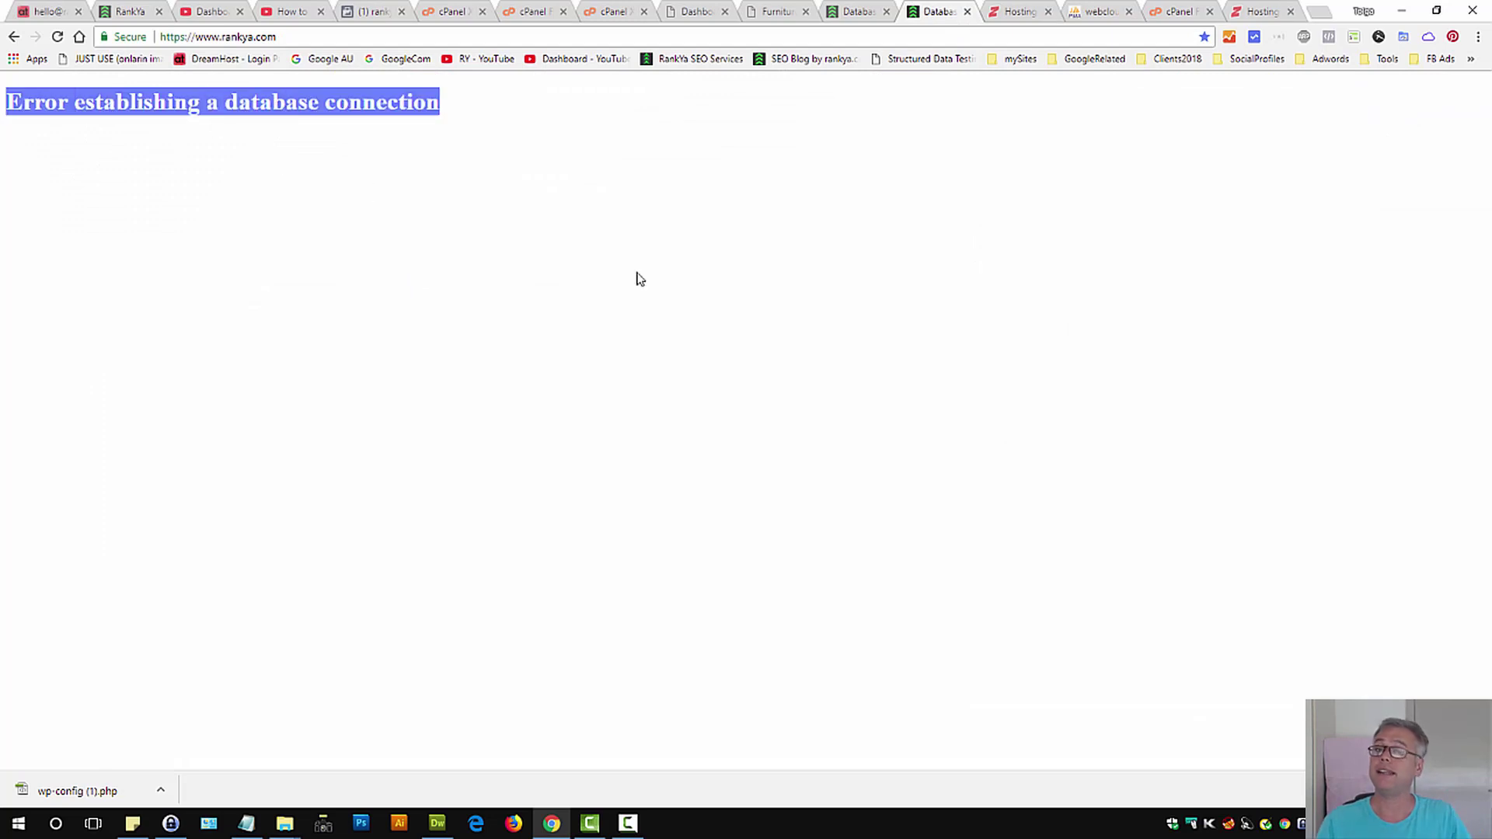
{"action": "left_click", "coordinate": [57, 38]}
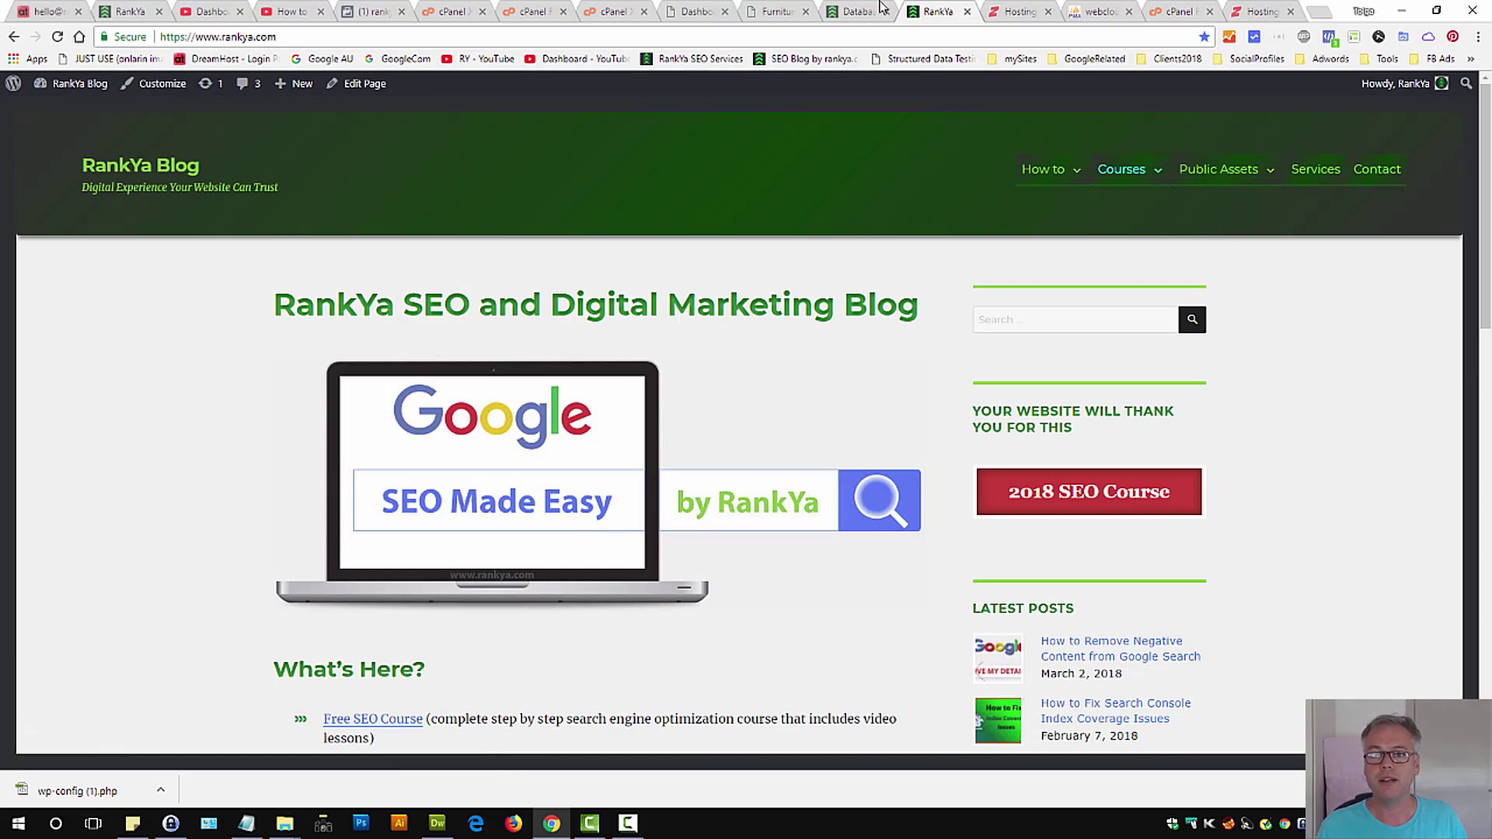
{"action": "key", "text": "ctrl+shift+Tab"}
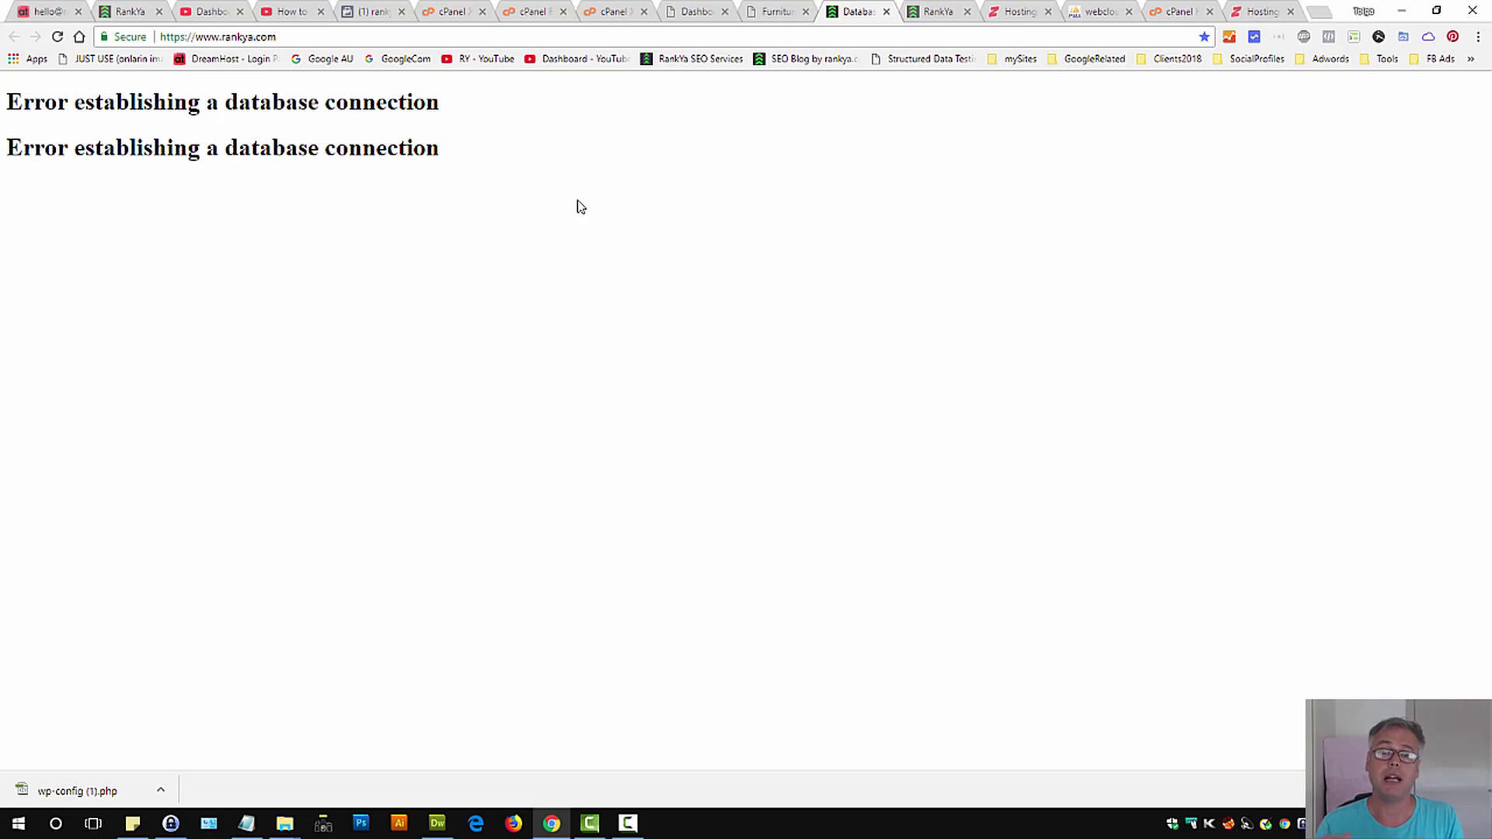
Open the Network Status page in Hosting Manager and check the status of Database Server (mySQL).
{"action": "left_click", "coordinate": [1012, 11]}
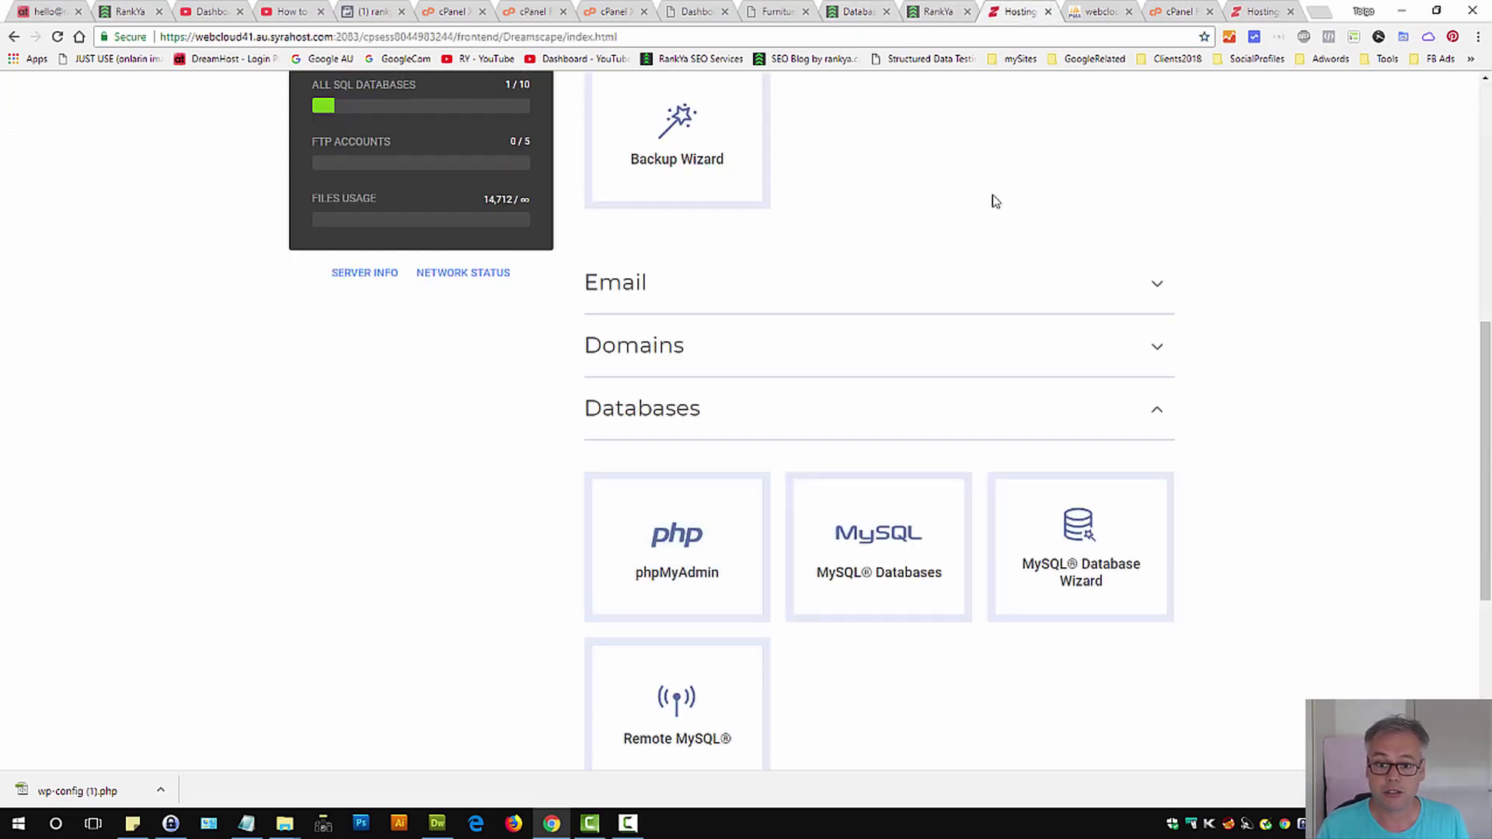
{"action": "left_click", "coordinate": [442, 279]}
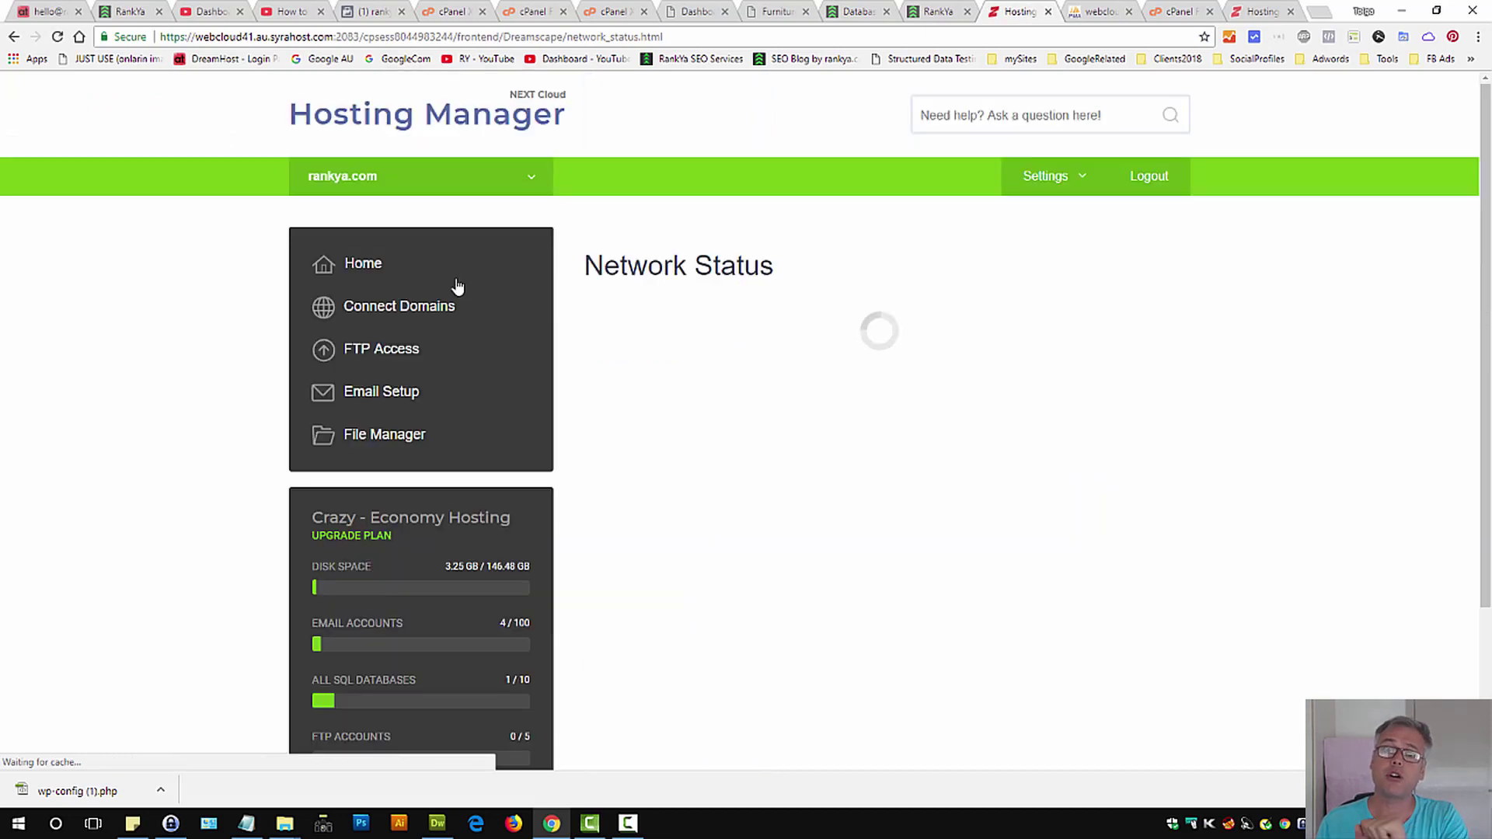
{"action": "left_click_drag", "start_coordinate": [1018, 434], "coordinate": [1124, 449]}
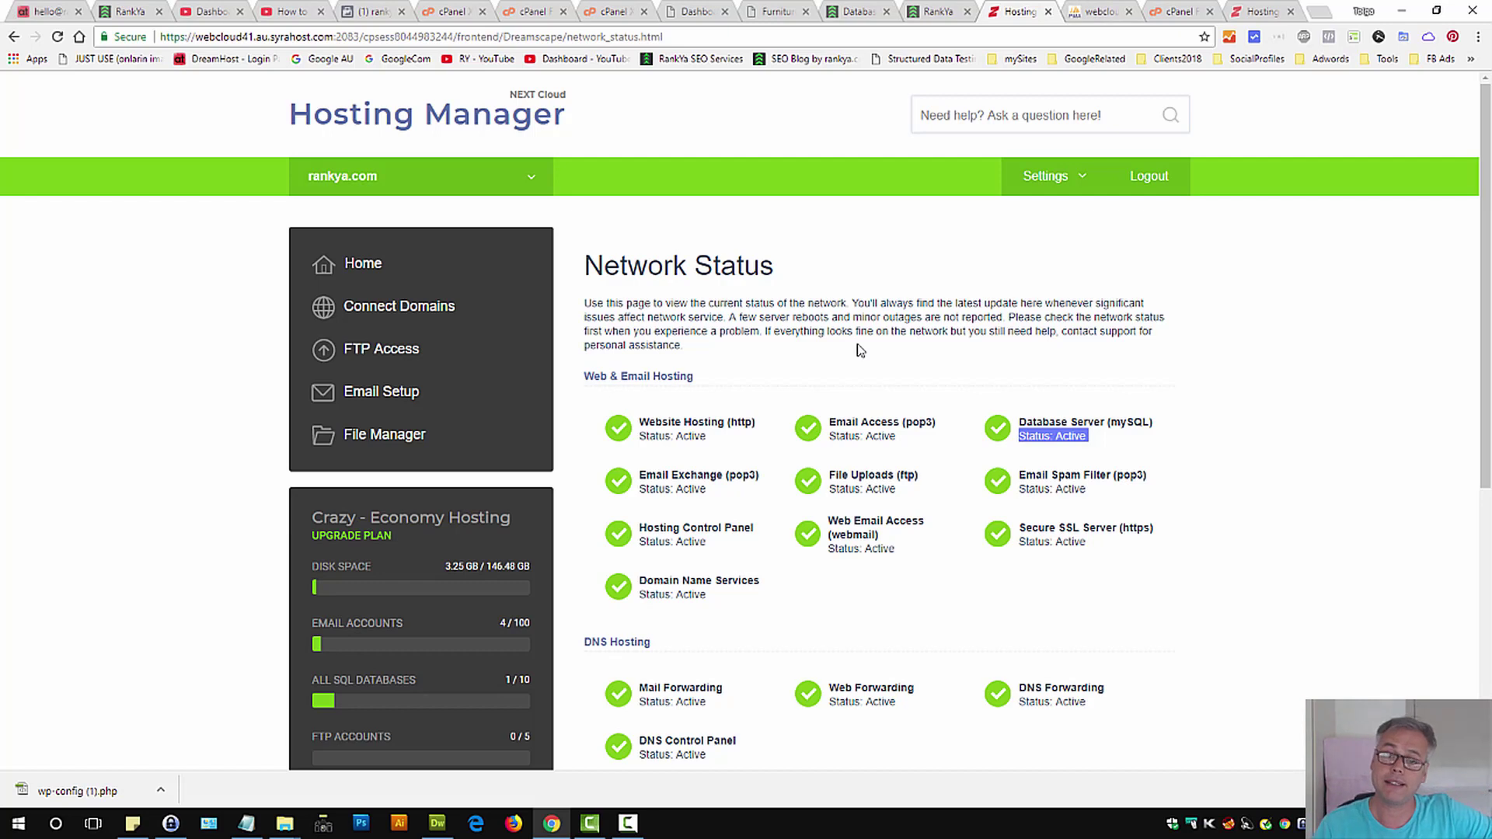
{"action": "triple_click", "coordinate": [1062, 423]}
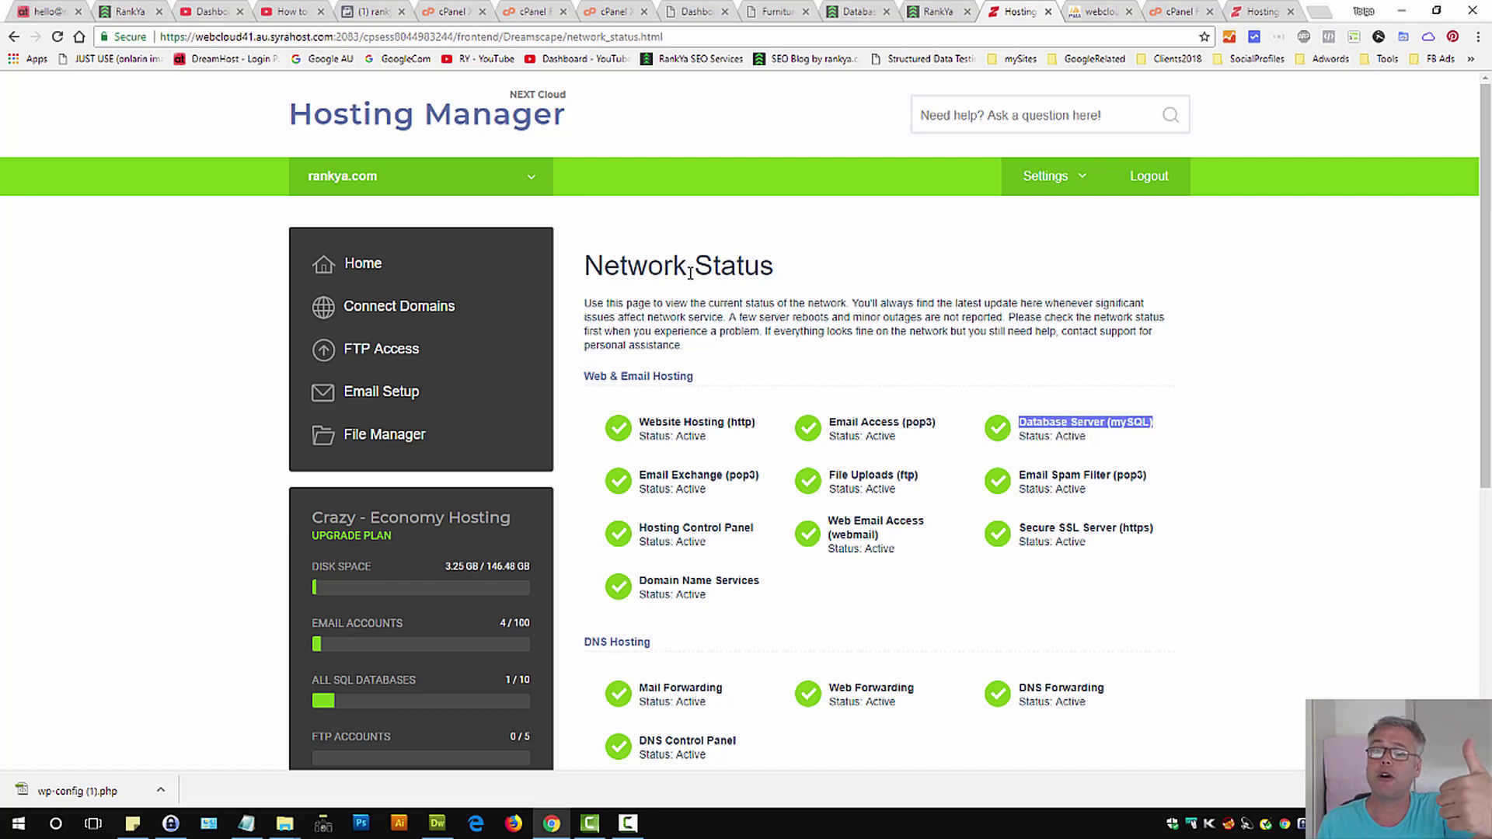
{"action": "left_click", "coordinate": [801, 305]}
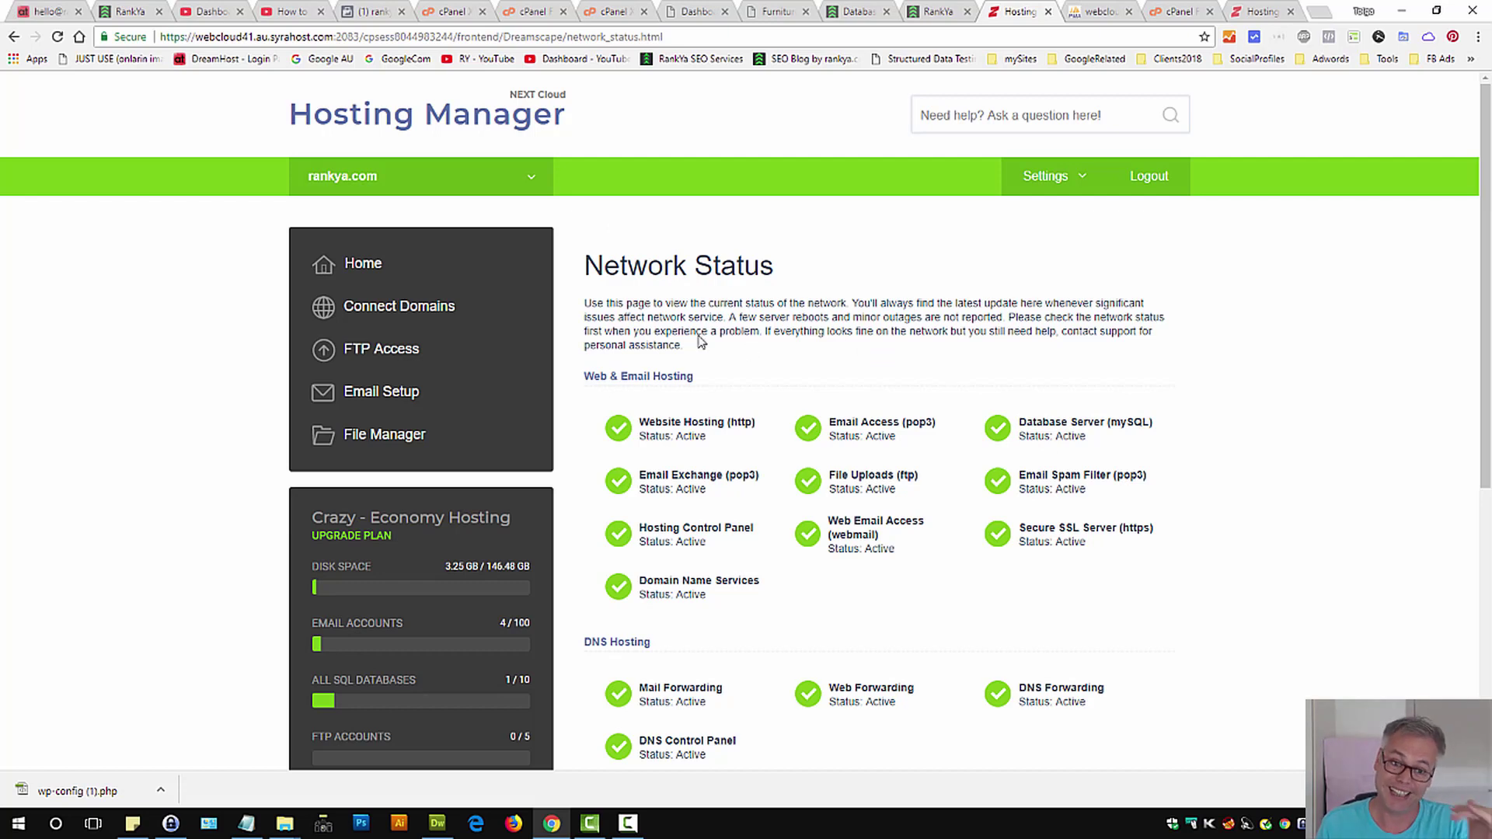
Return to the Hosting Manager home page, expand the Databases section and go to the already open phpMyAdmin page.
{"action": "left_click", "coordinate": [393, 272]}
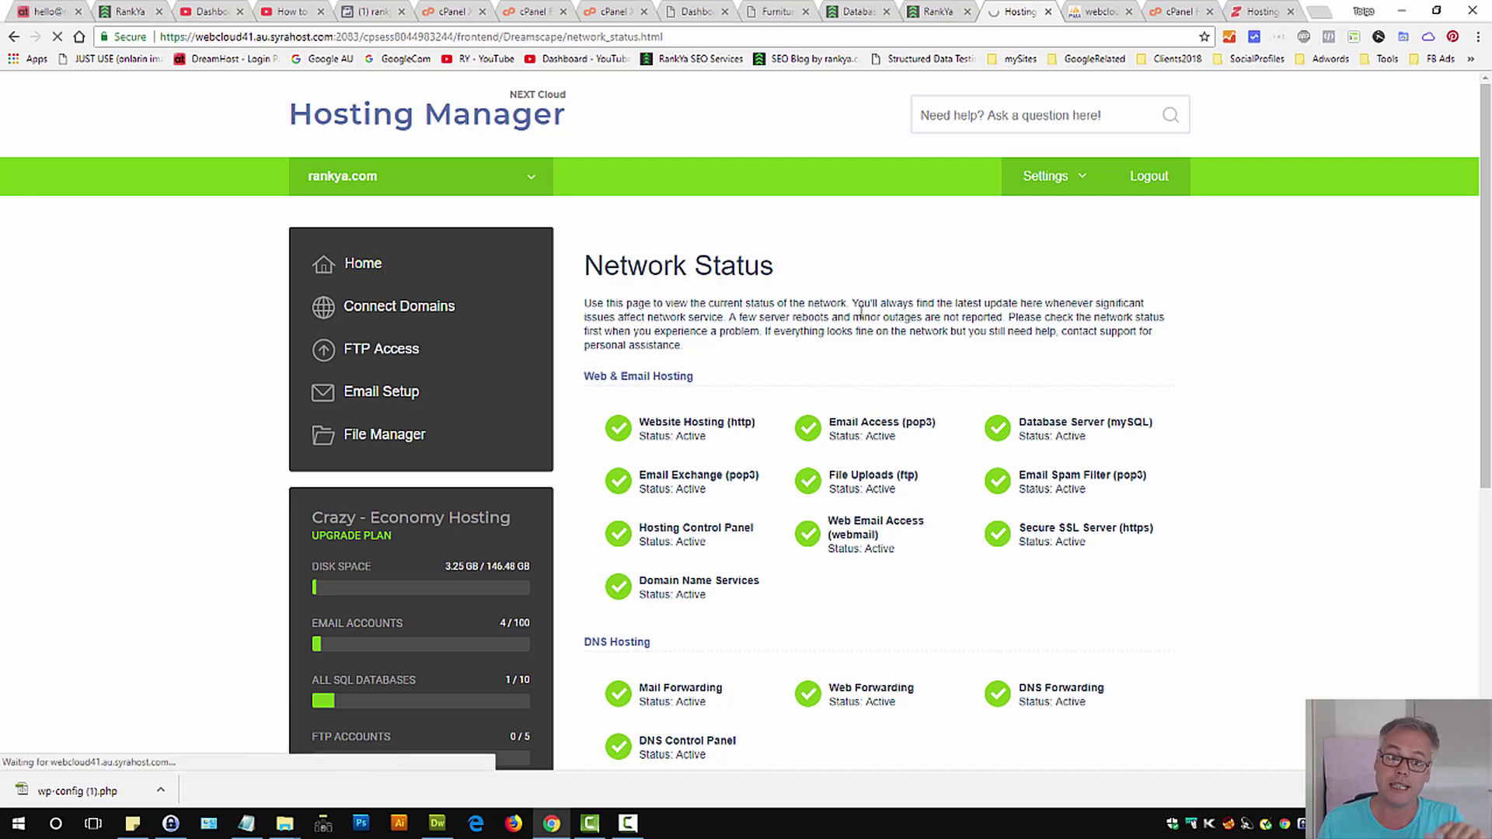
{"action": "left_click", "coordinate": [758, 449]}
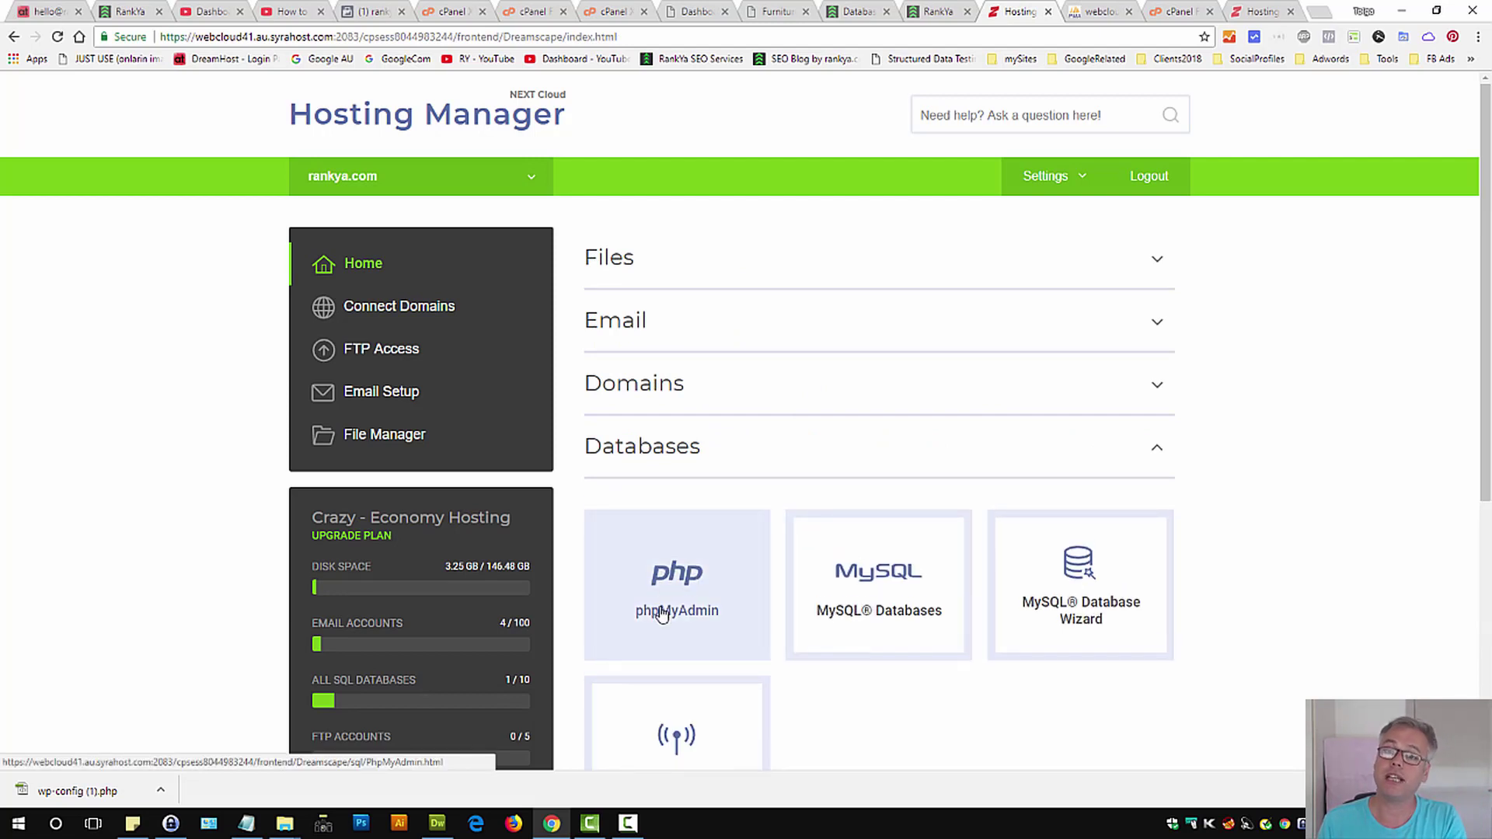
{"action": "left_click", "coordinate": [1096, 11]}
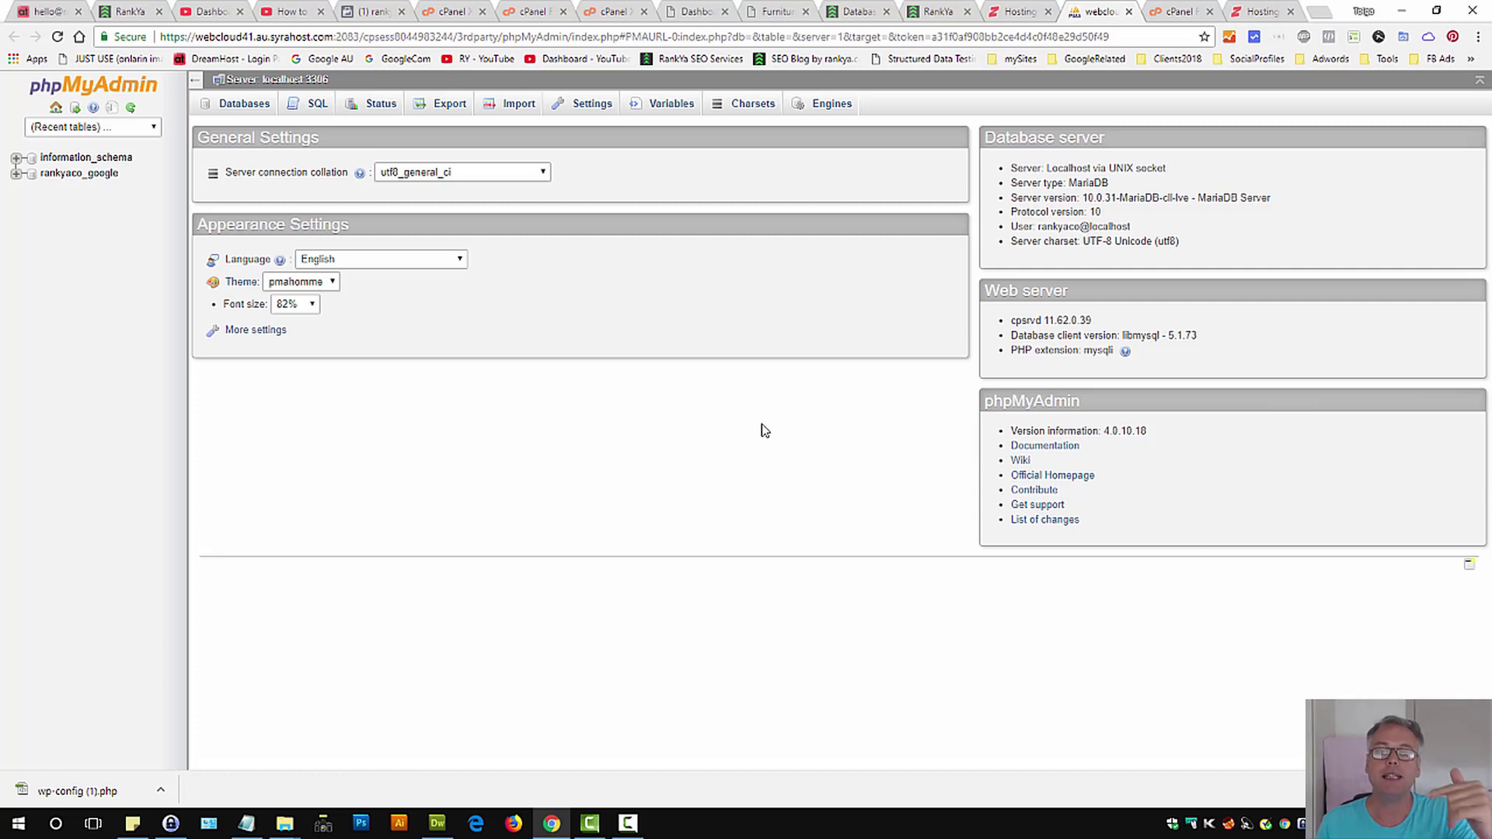
Open the rankyaco_google database, select all of its tables and run Optimize table on them.
{"action": "left_click", "coordinate": [82, 174]}
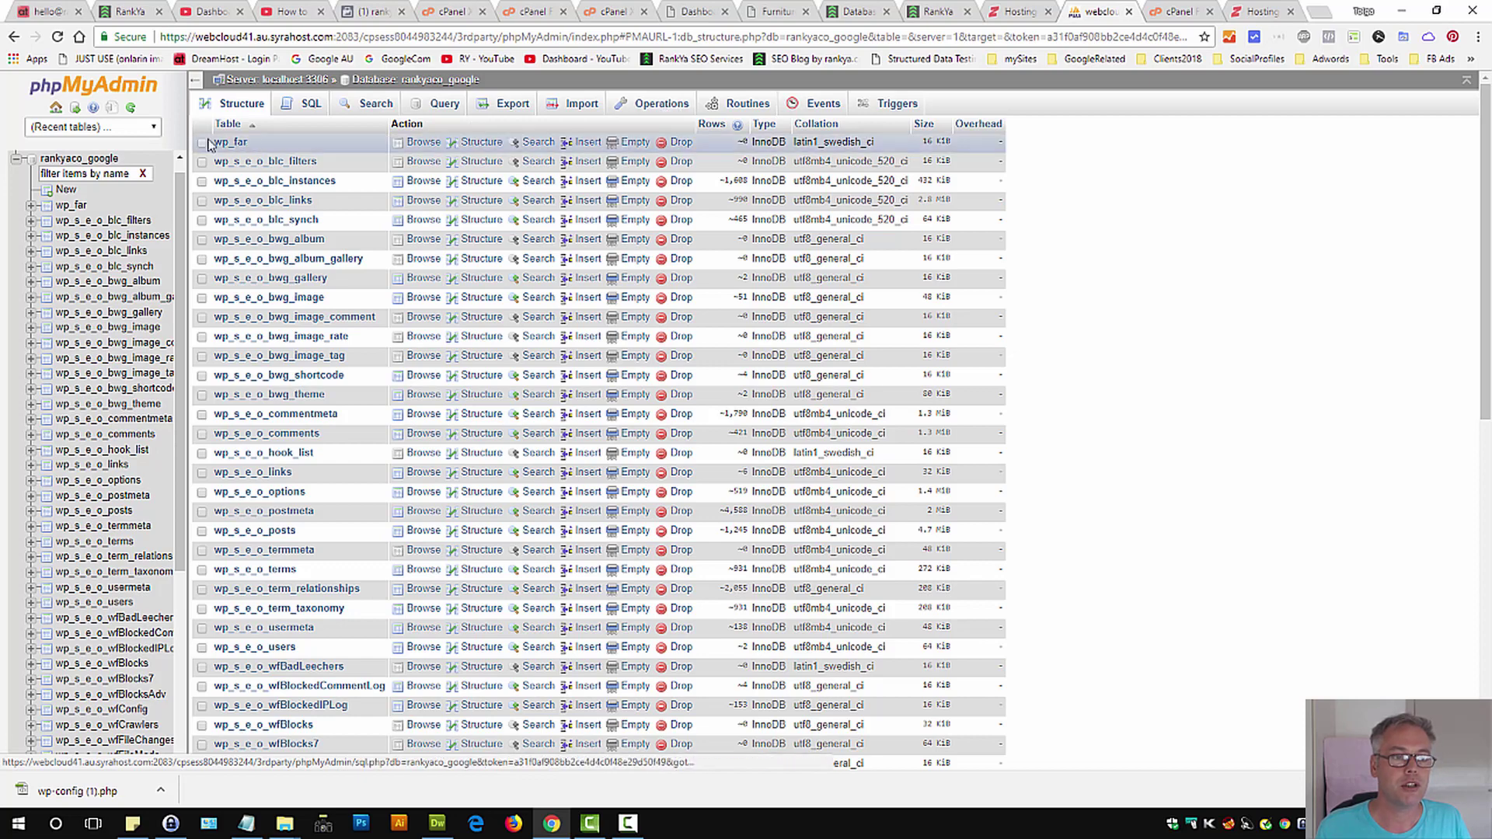
{"action": "scroll", "coordinate": [386, 444], "scroll_direction": "down", "scroll_amount": 3}
{"action": "scroll", "coordinate": [386, 444], "scroll_direction": "down", "scroll_amount": 7}
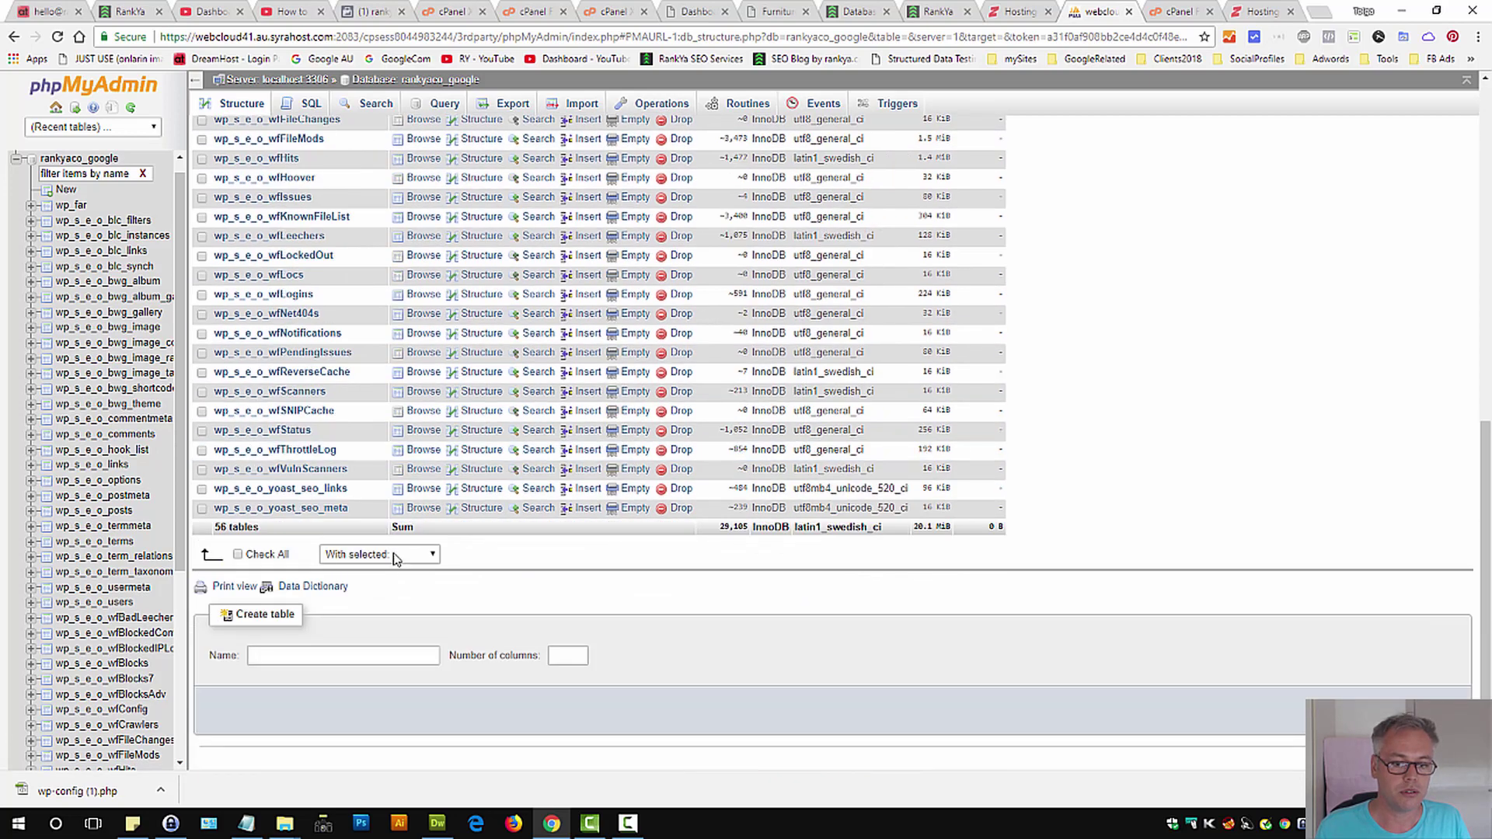
{"action": "left_click", "coordinate": [237, 554]}
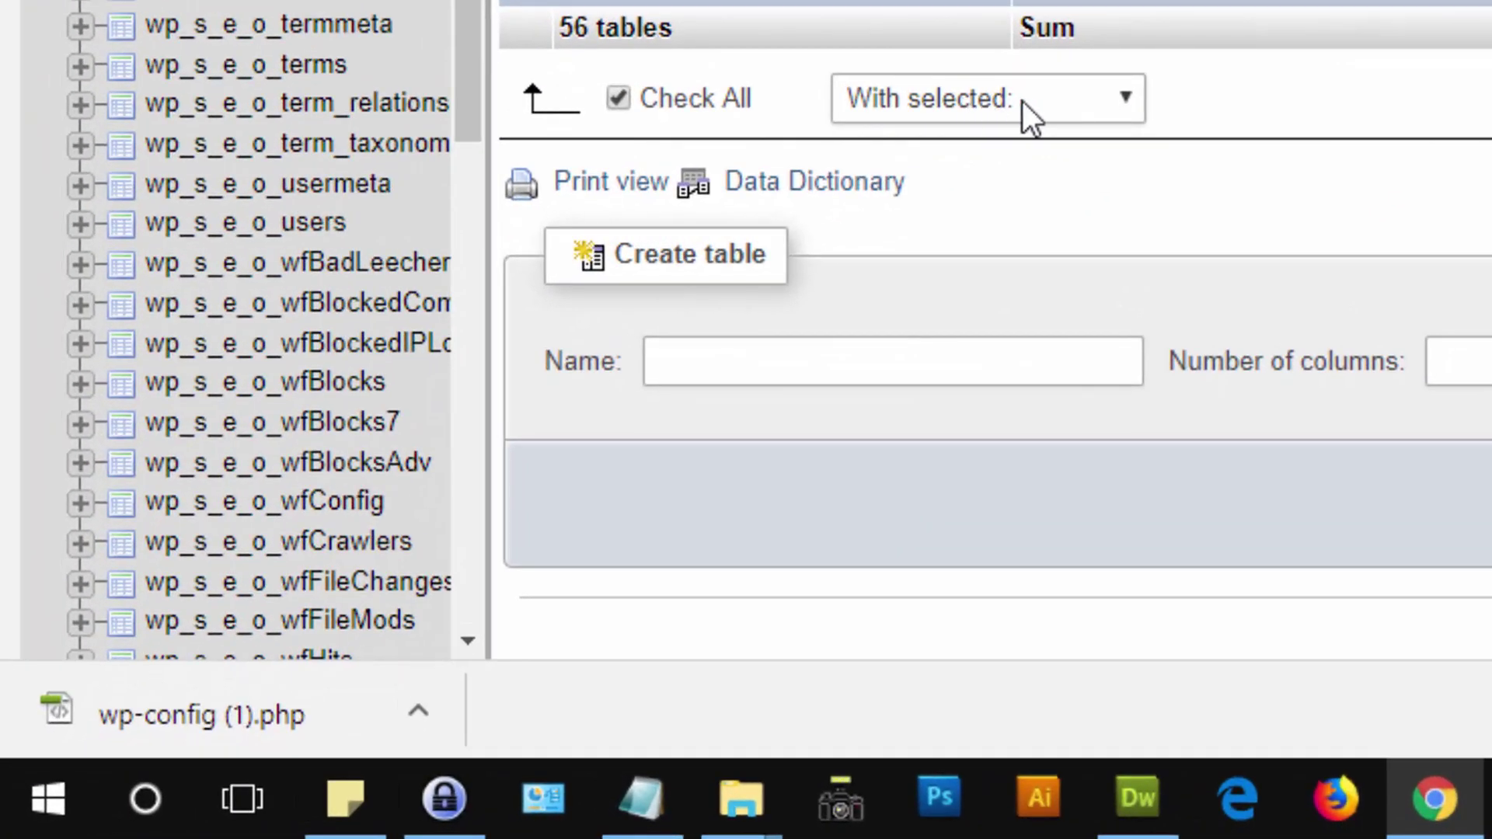
{"action": "left_click", "coordinate": [1023, 102]}
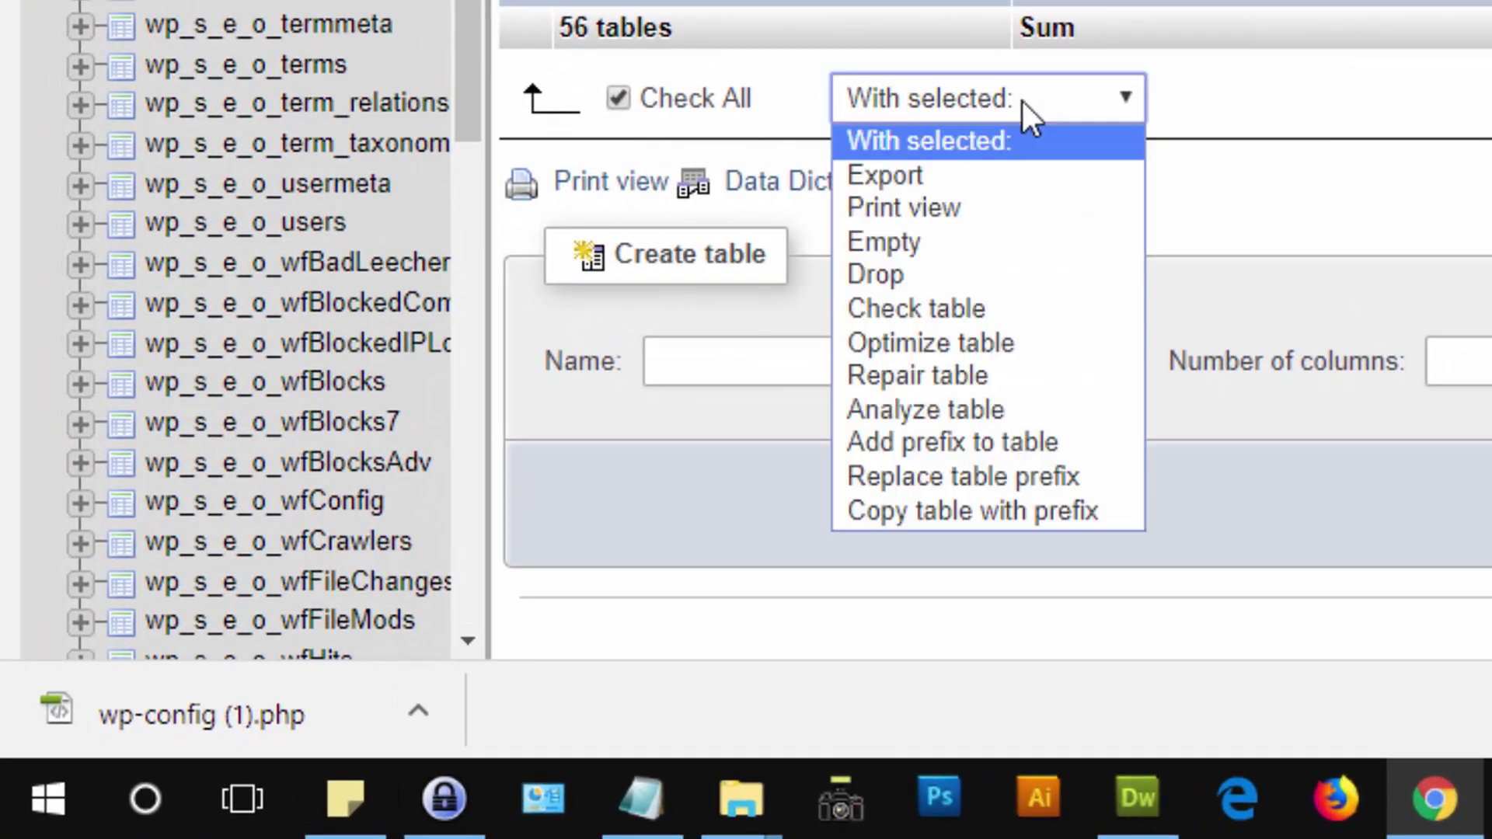
{"action": "left_click", "coordinate": [976, 342]}
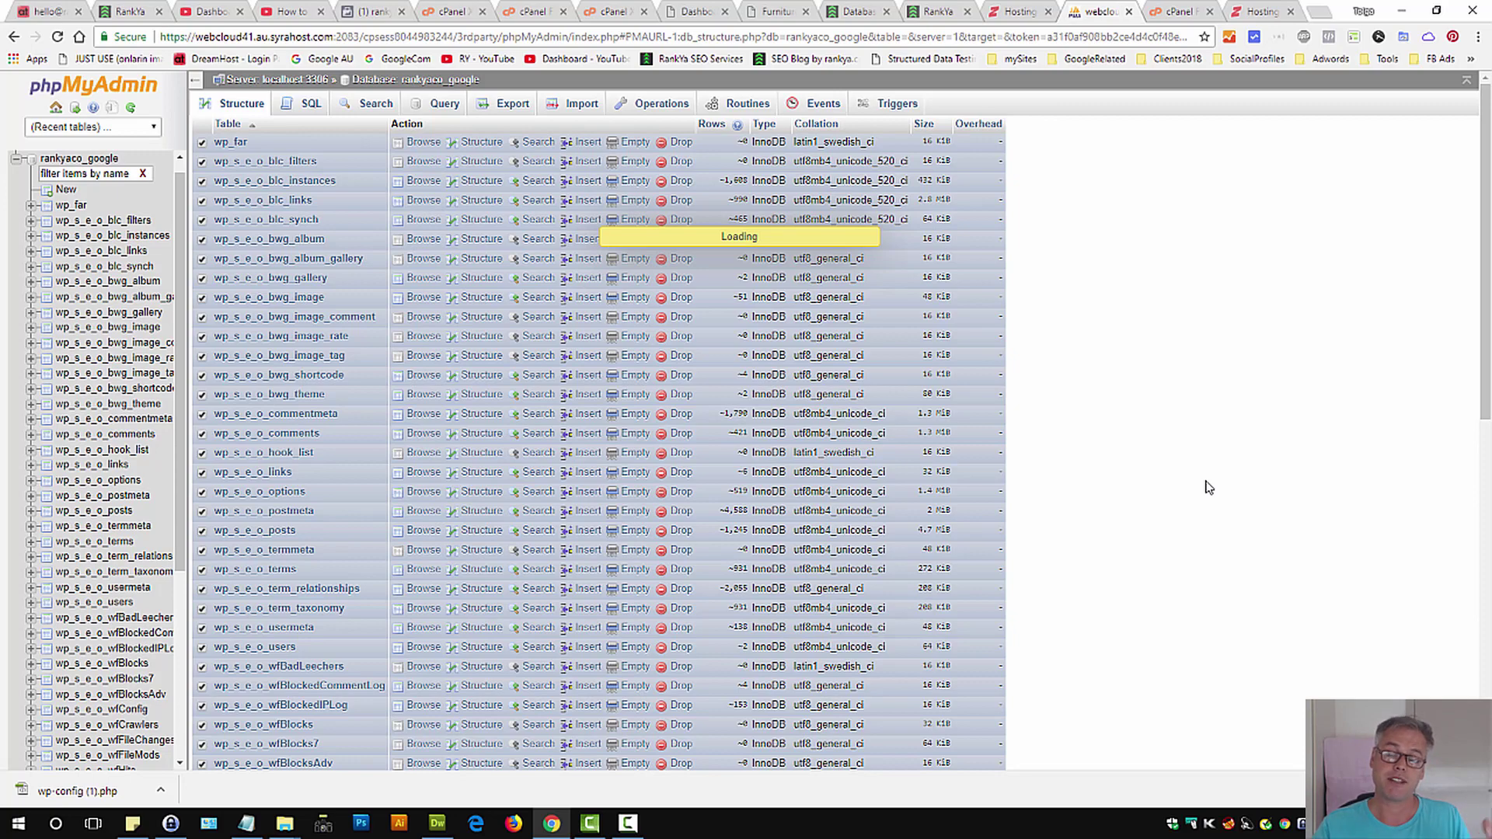
Review the bulk actions offered for the selected rankyaco_google tables, such as Optimize table and Repair table, leaving Optimize table chosen.
{"action": "scroll", "coordinate": [1193, 514], "scroll_direction": "down", "scroll_amount": 8}
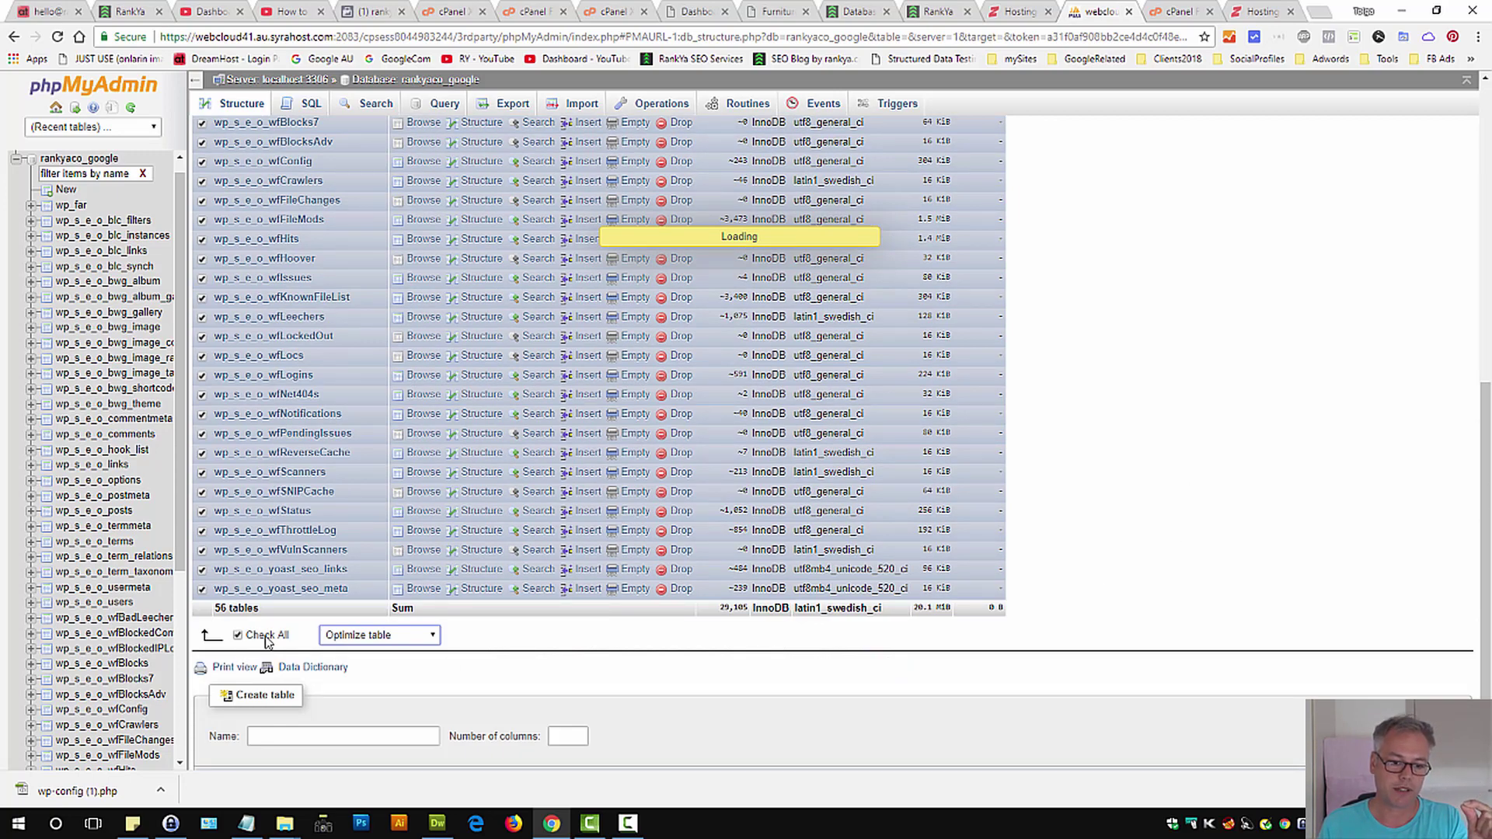
{"action": "left_click", "coordinate": [398, 639]}
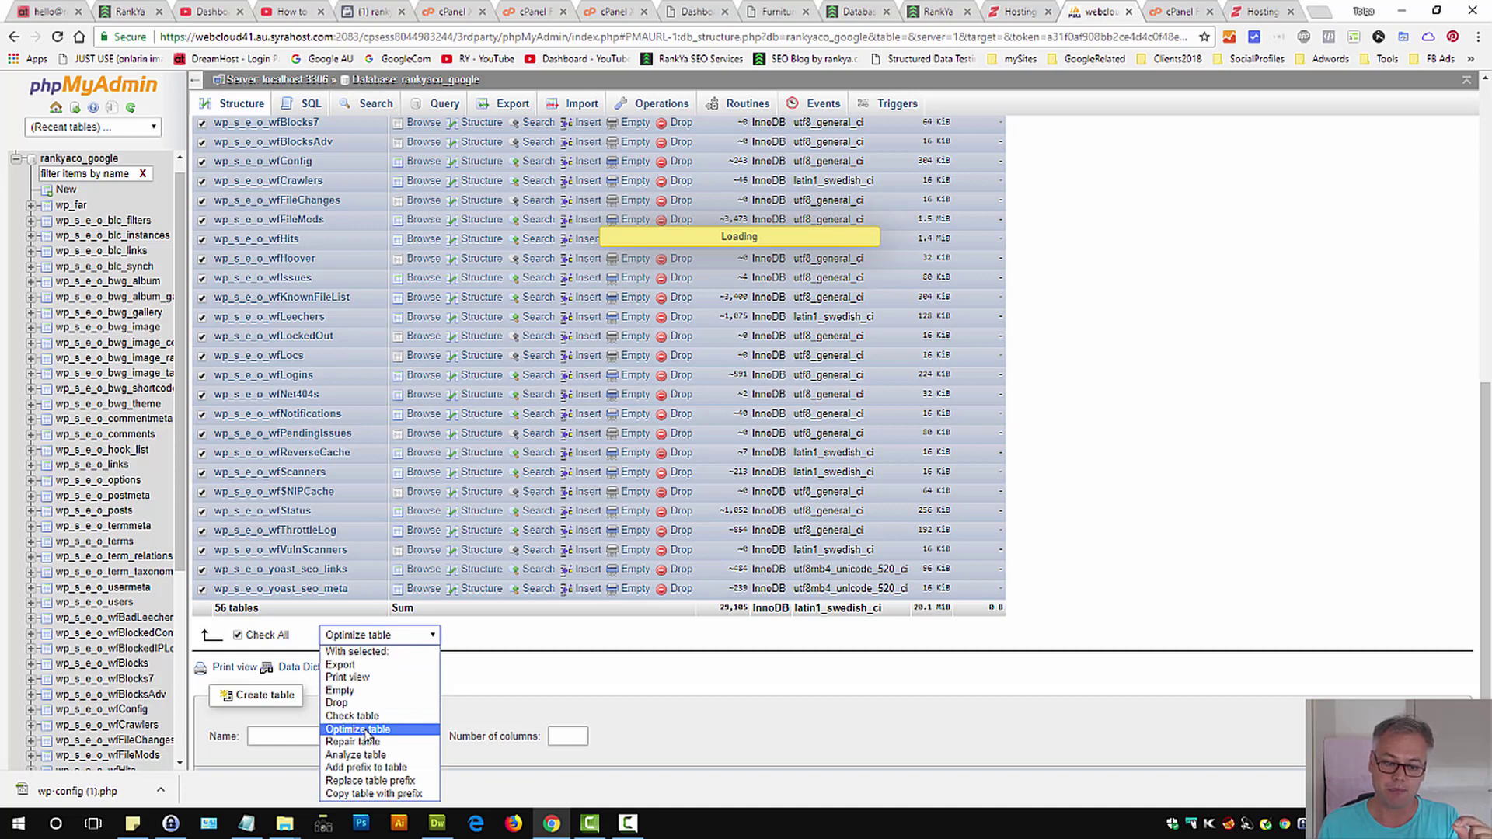
{"action": "left_click", "coordinate": [548, 680]}
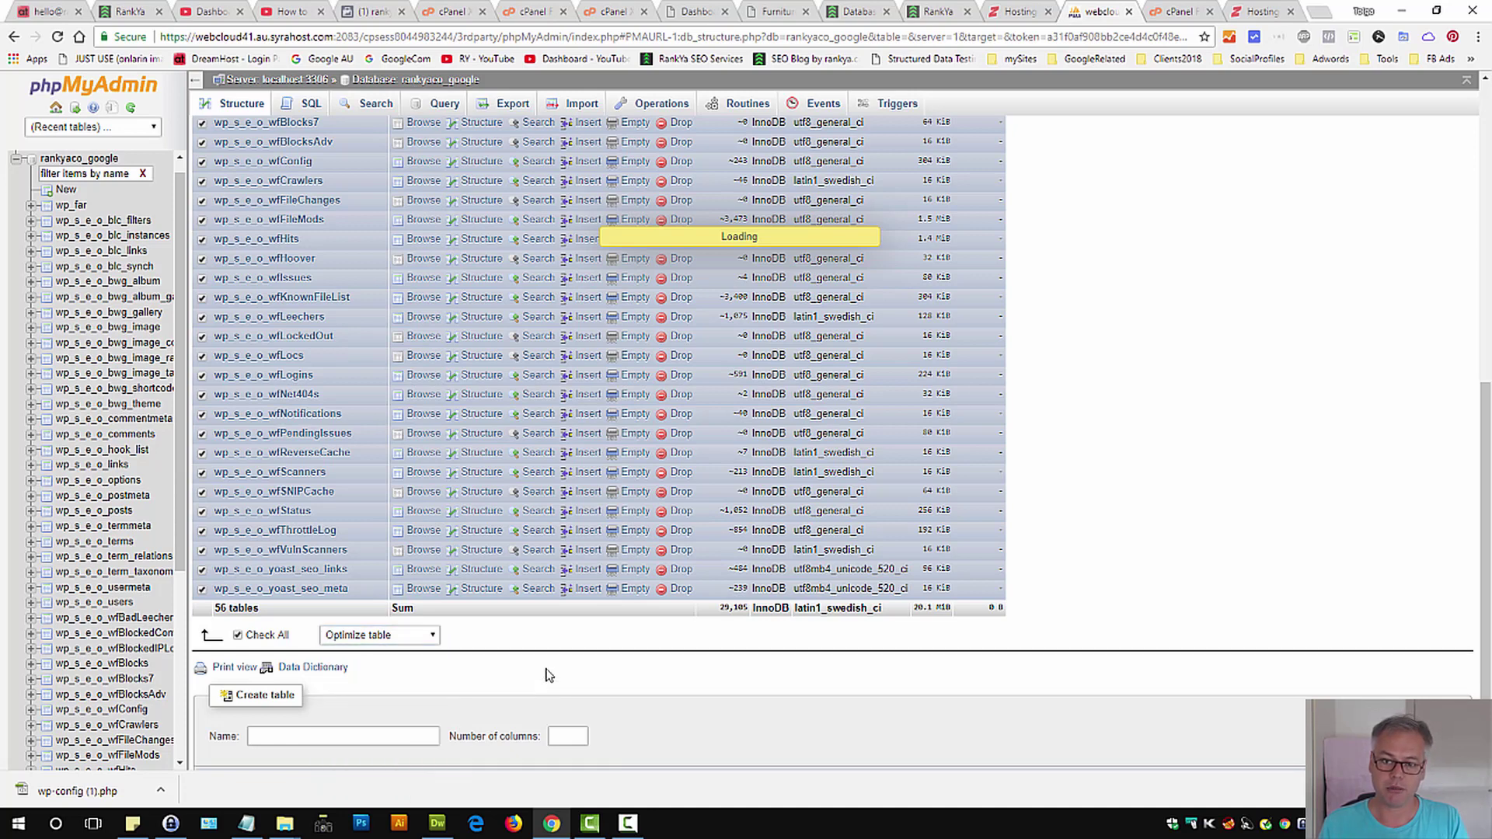
{"action": "scroll", "coordinate": [1280, 498], "scroll_direction": "up", "scroll_amount": 5}
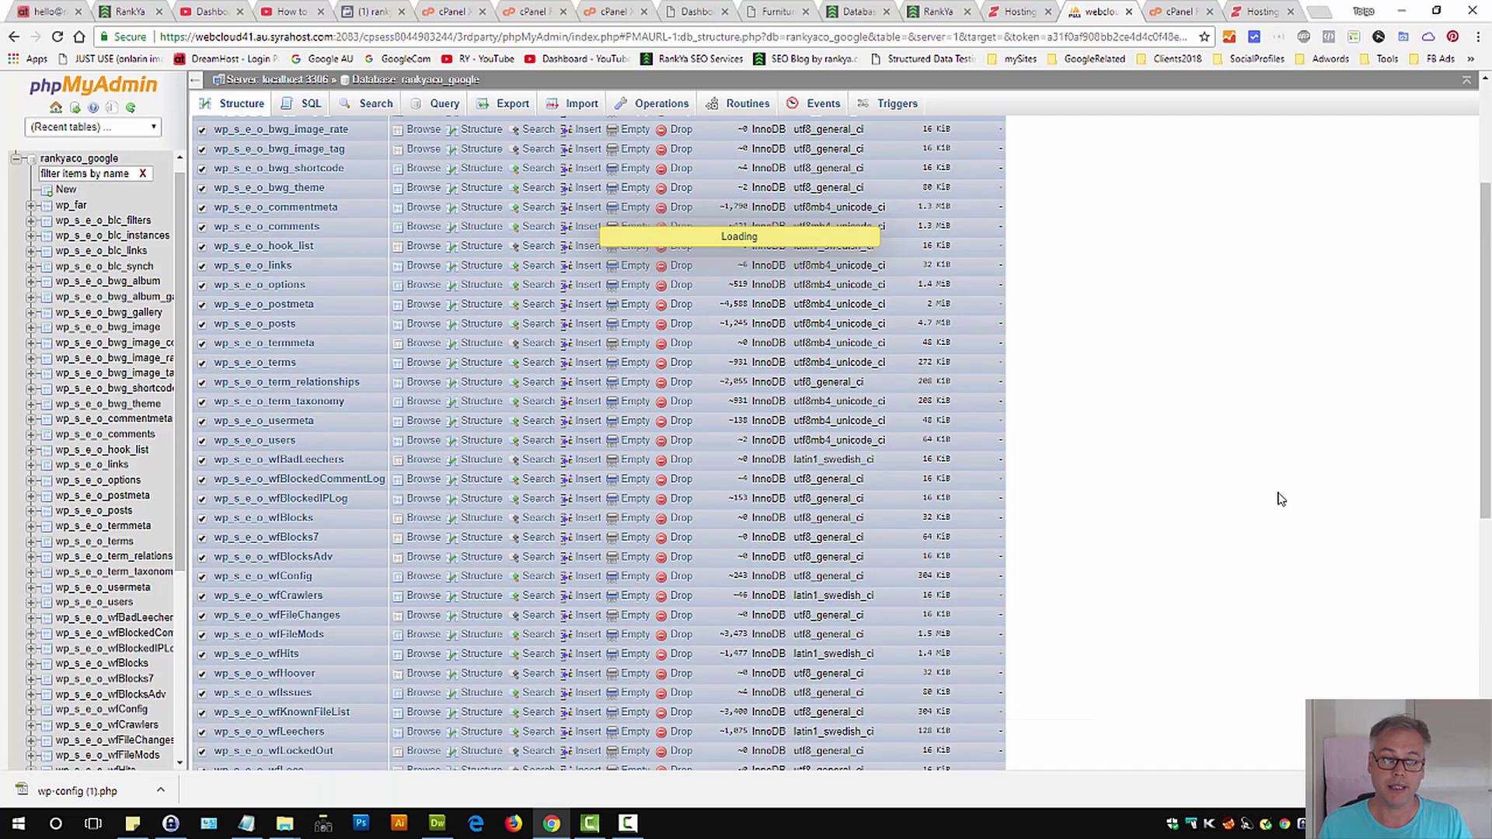
{"action": "scroll", "coordinate": [1281, 498], "scroll_direction": "up", "scroll_amount": 3}
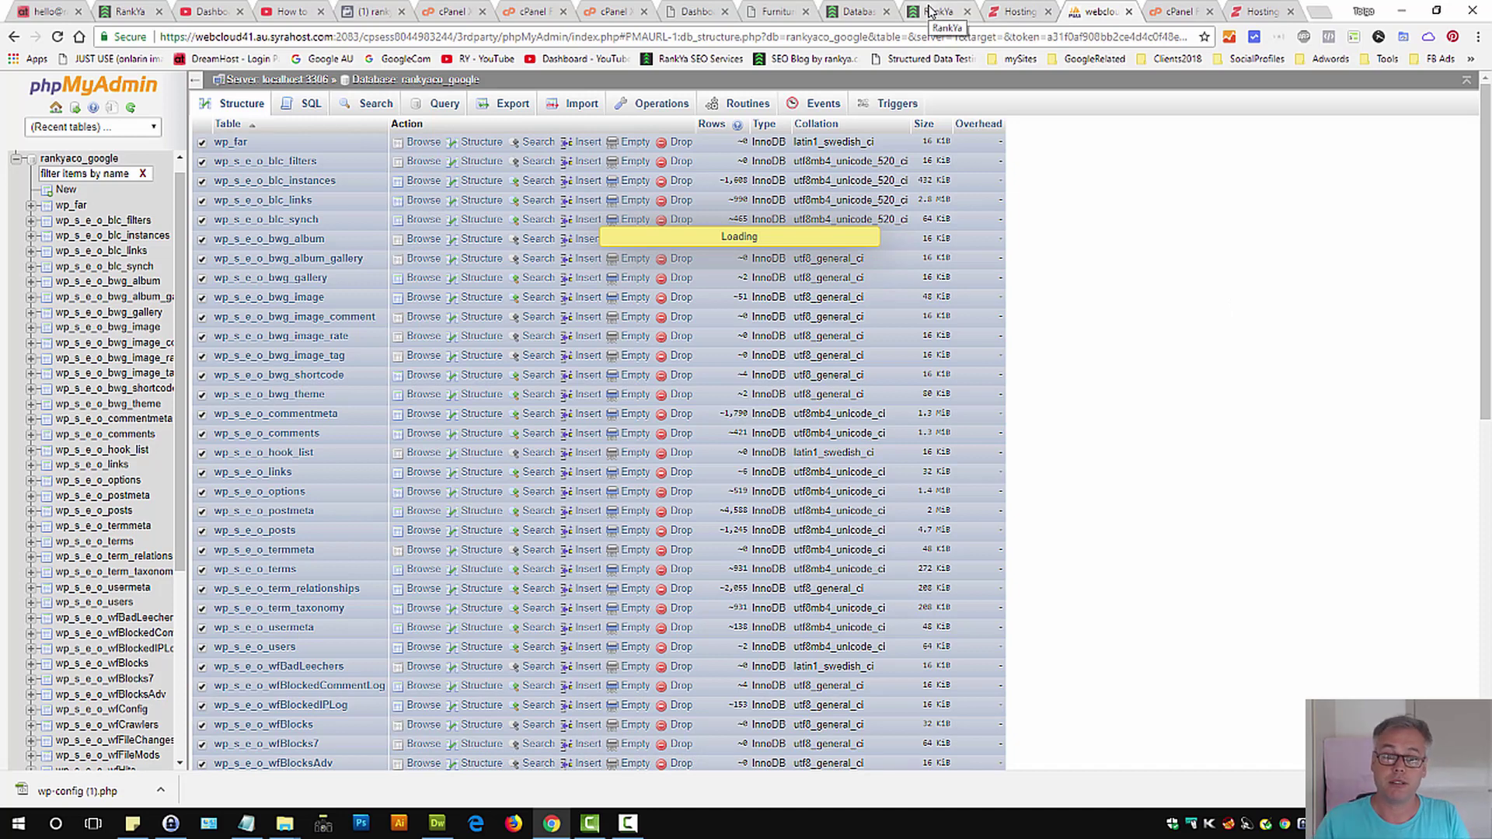
Go to the open rankya.com page and highlight the first "Error establishing a database connection" line, then clear the highlight.
{"action": "left_click", "coordinate": [855, 11]}
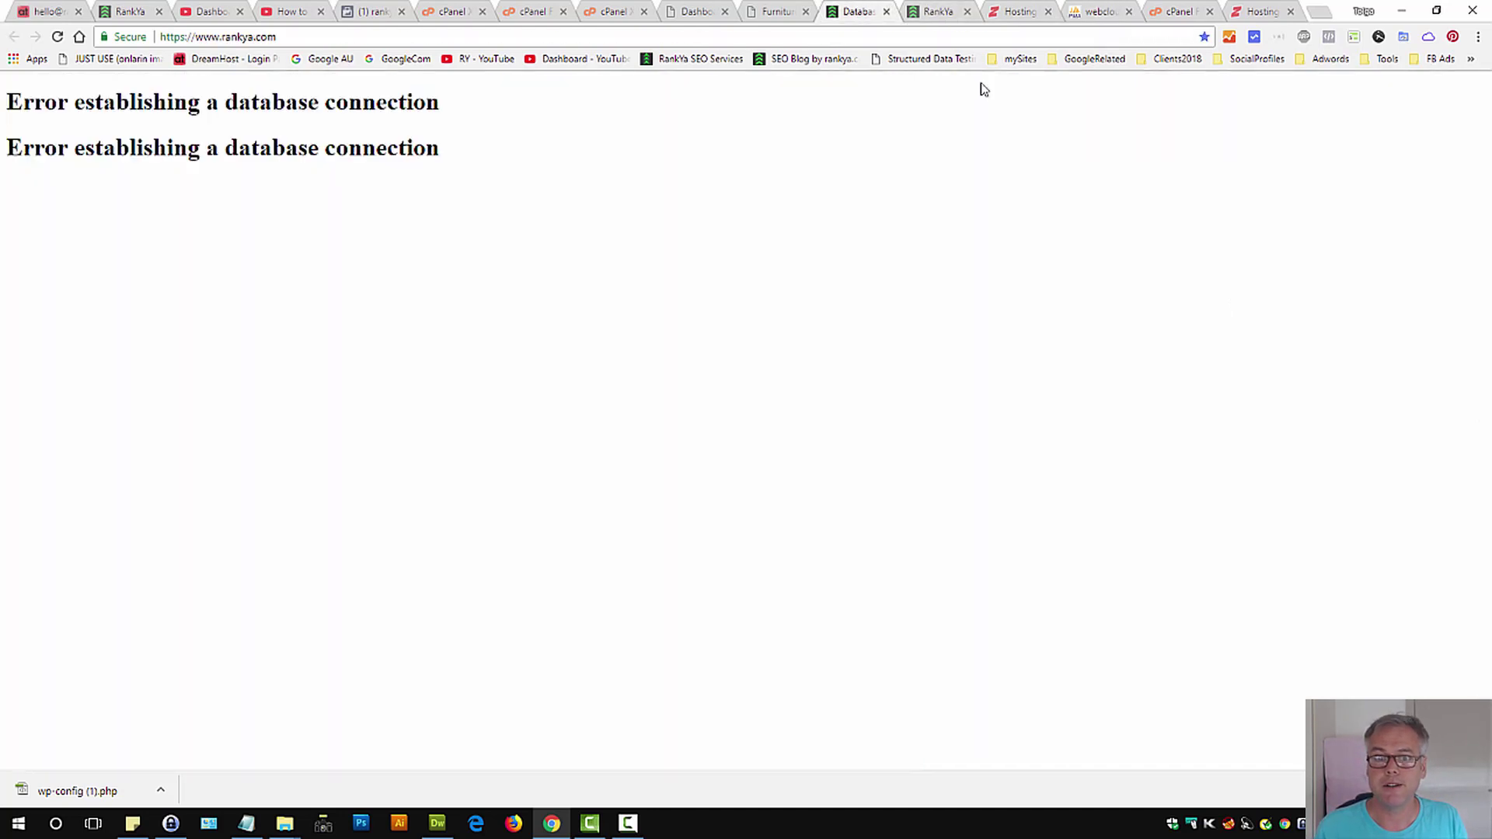
{"action": "double_click", "coordinate": [149, 102]}
{"action": "left_click", "coordinate": [148, 101]}
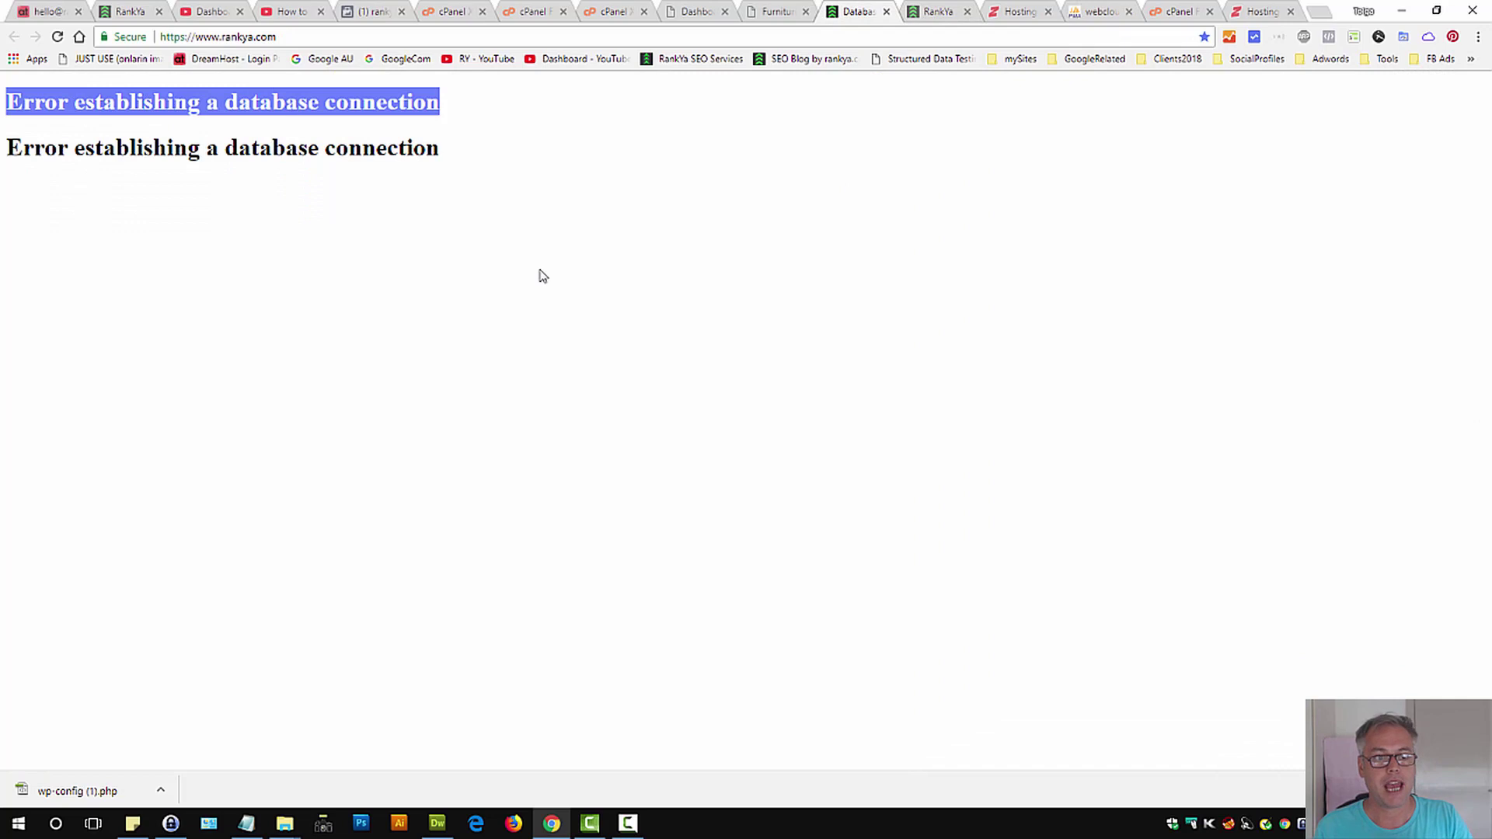
{"action": "left_click", "coordinate": [771, 182]}
Return to phpMyAdmin, visit the Hosting Manager home page briefly and check the result of the table optimization.
{"action": "left_click", "coordinate": [1083, 14]}
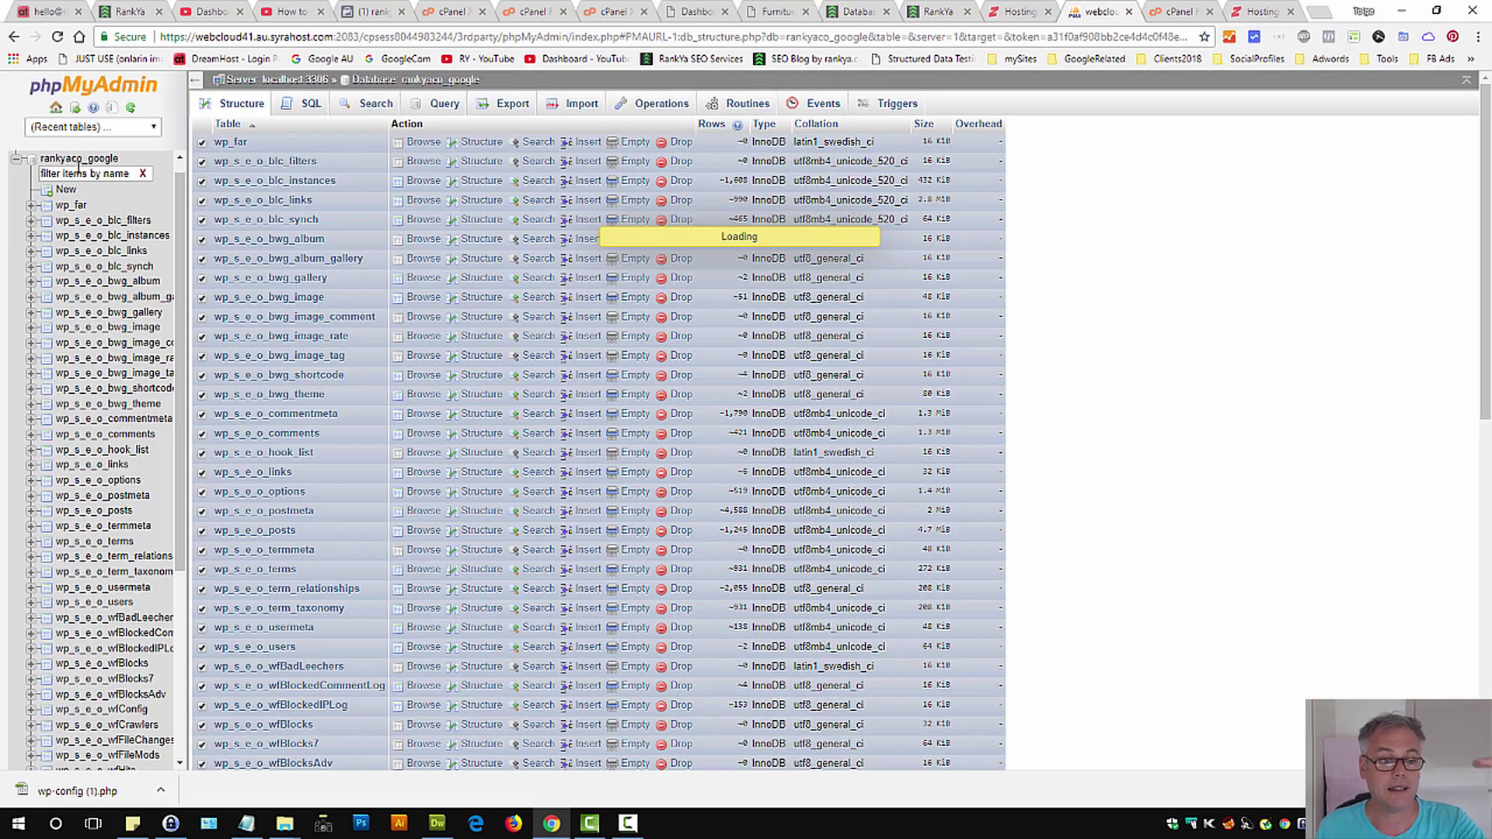
{"action": "left_click", "coordinate": [1018, 12]}
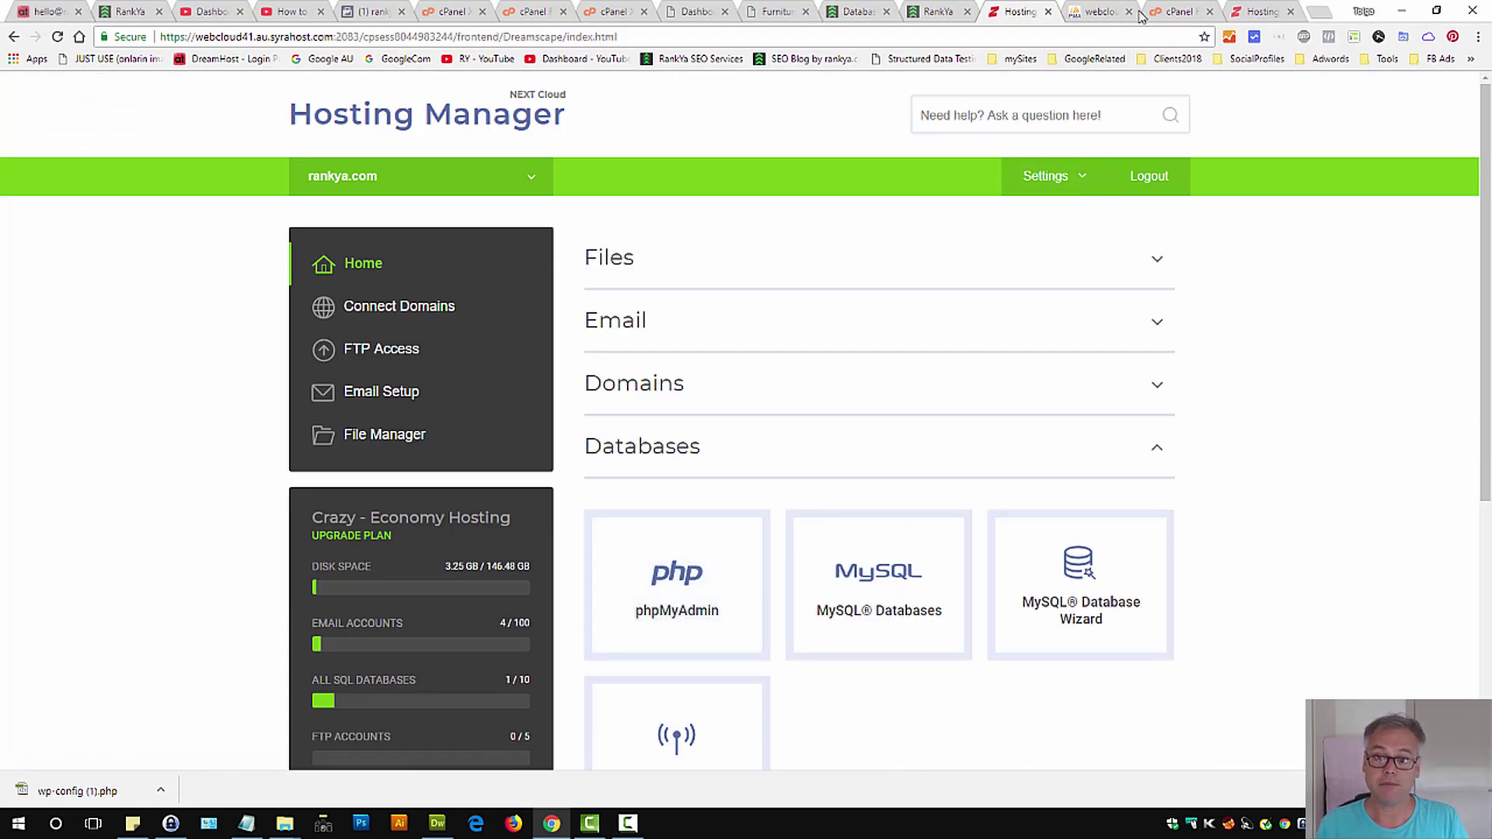
{"action": "left_click", "coordinate": [1098, 9]}
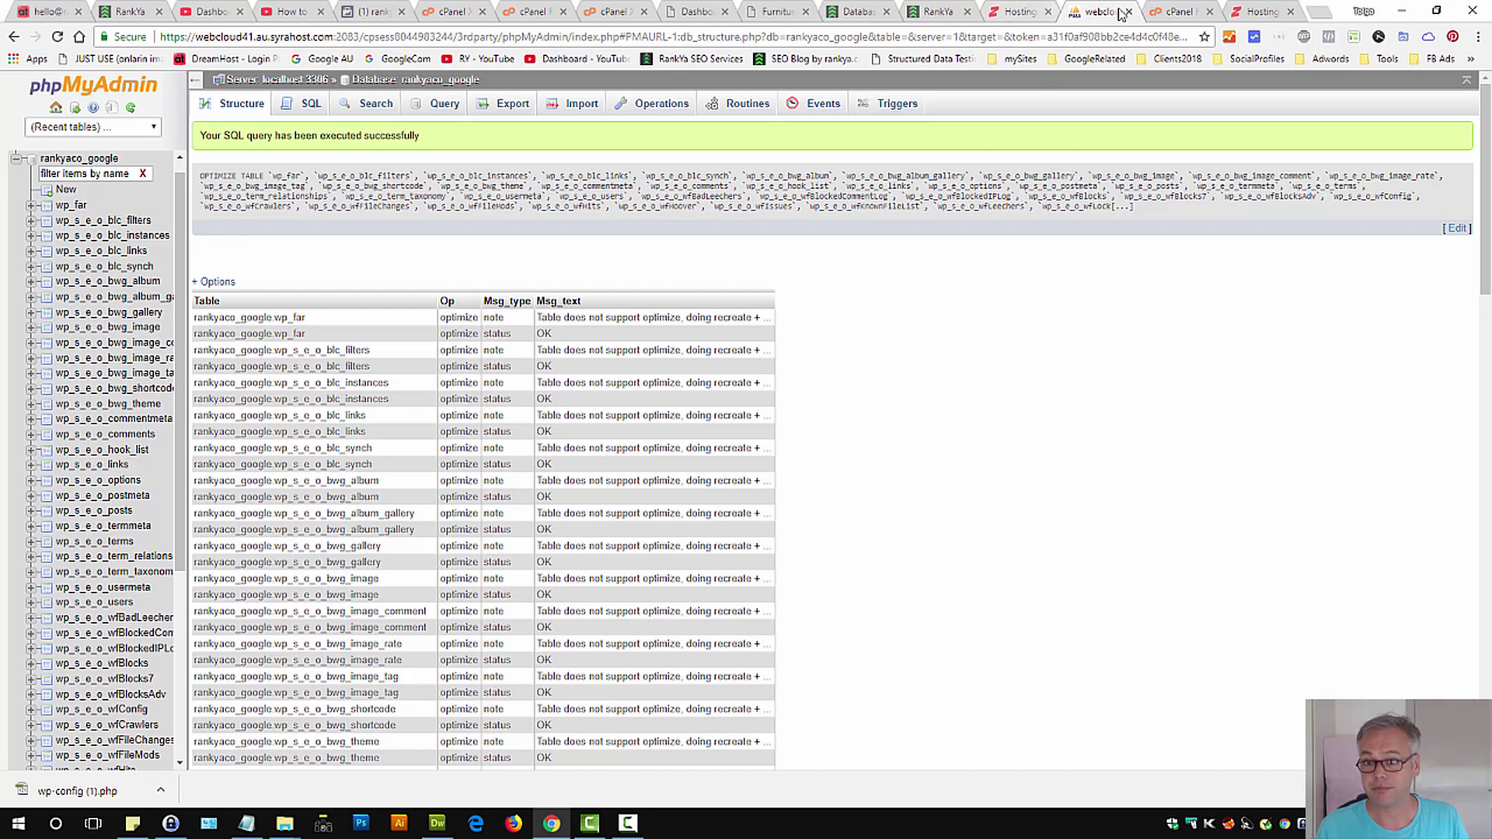
Switch to the cPanel File Manager and locate wp-config.php in the public_html folder.
{"action": "left_click", "coordinate": [1149, 13]}
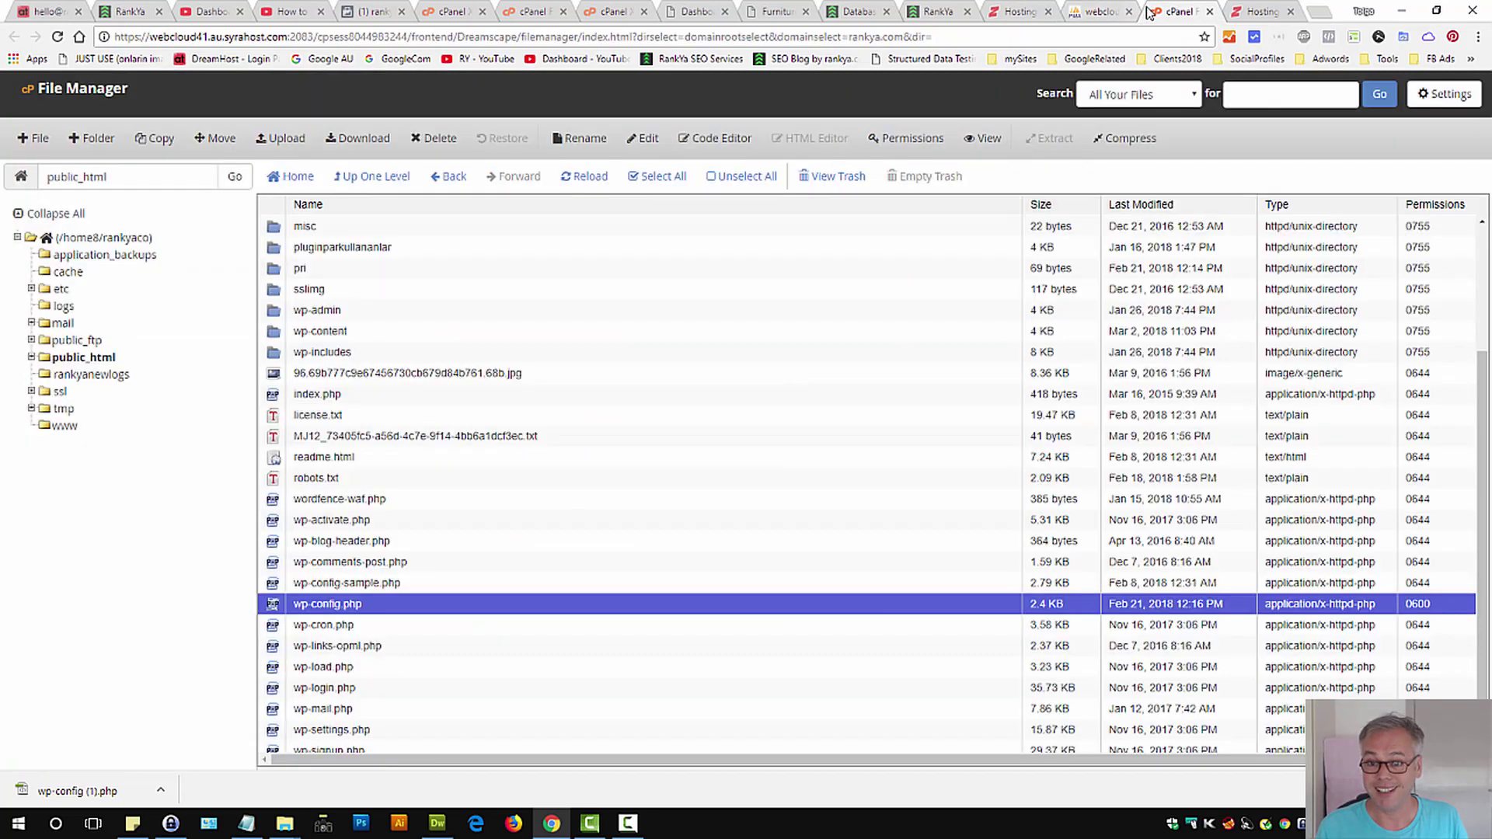
{"action": "right_click", "coordinate": [271, 609]}
{"action": "left_click", "coordinate": [208, 609]}
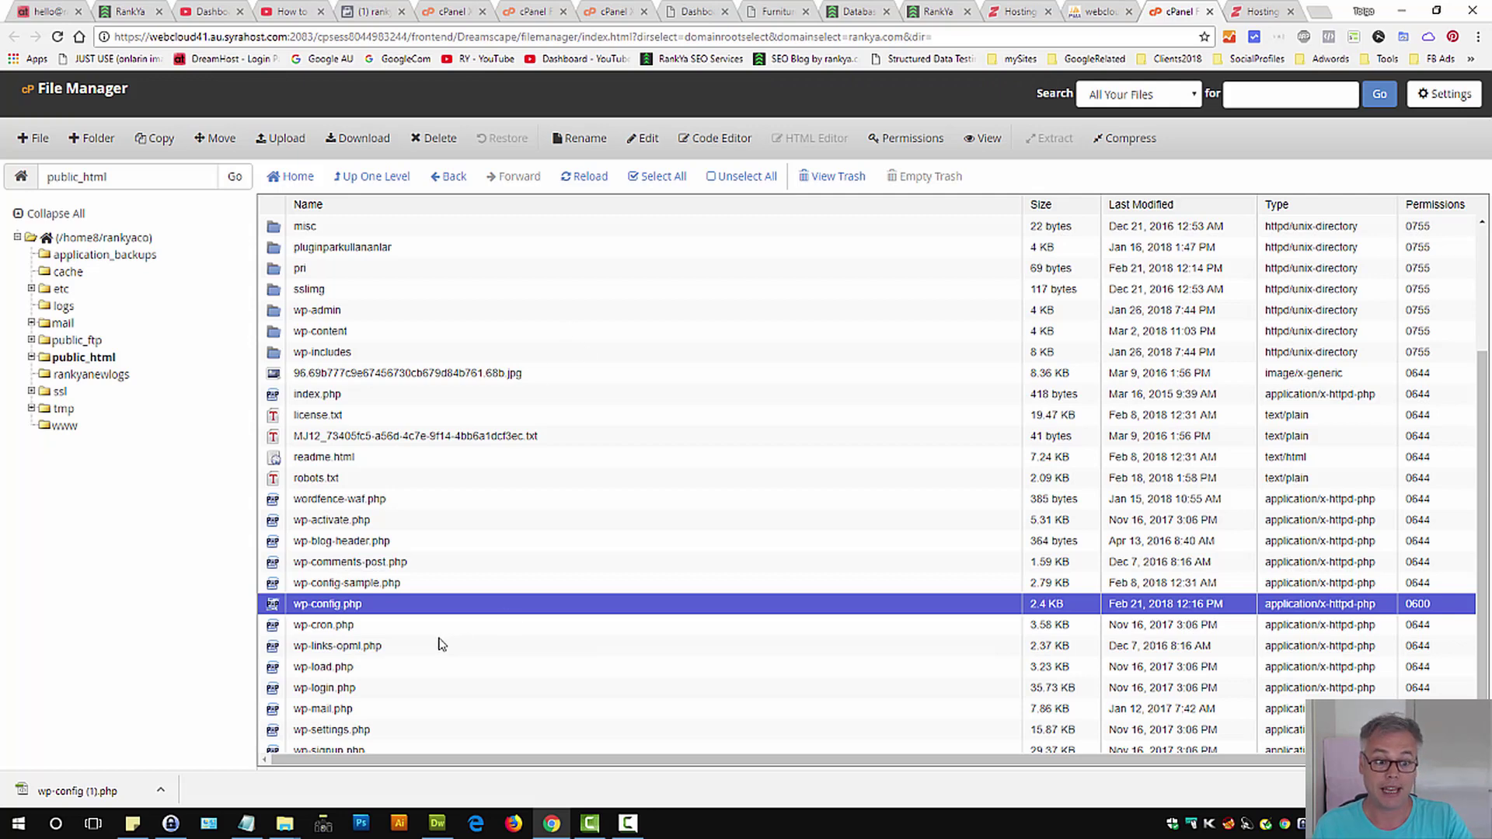
Return to the Hosting Manager home page and look through its sections down to Advanced.
{"action": "left_click", "coordinate": [1020, 12]}
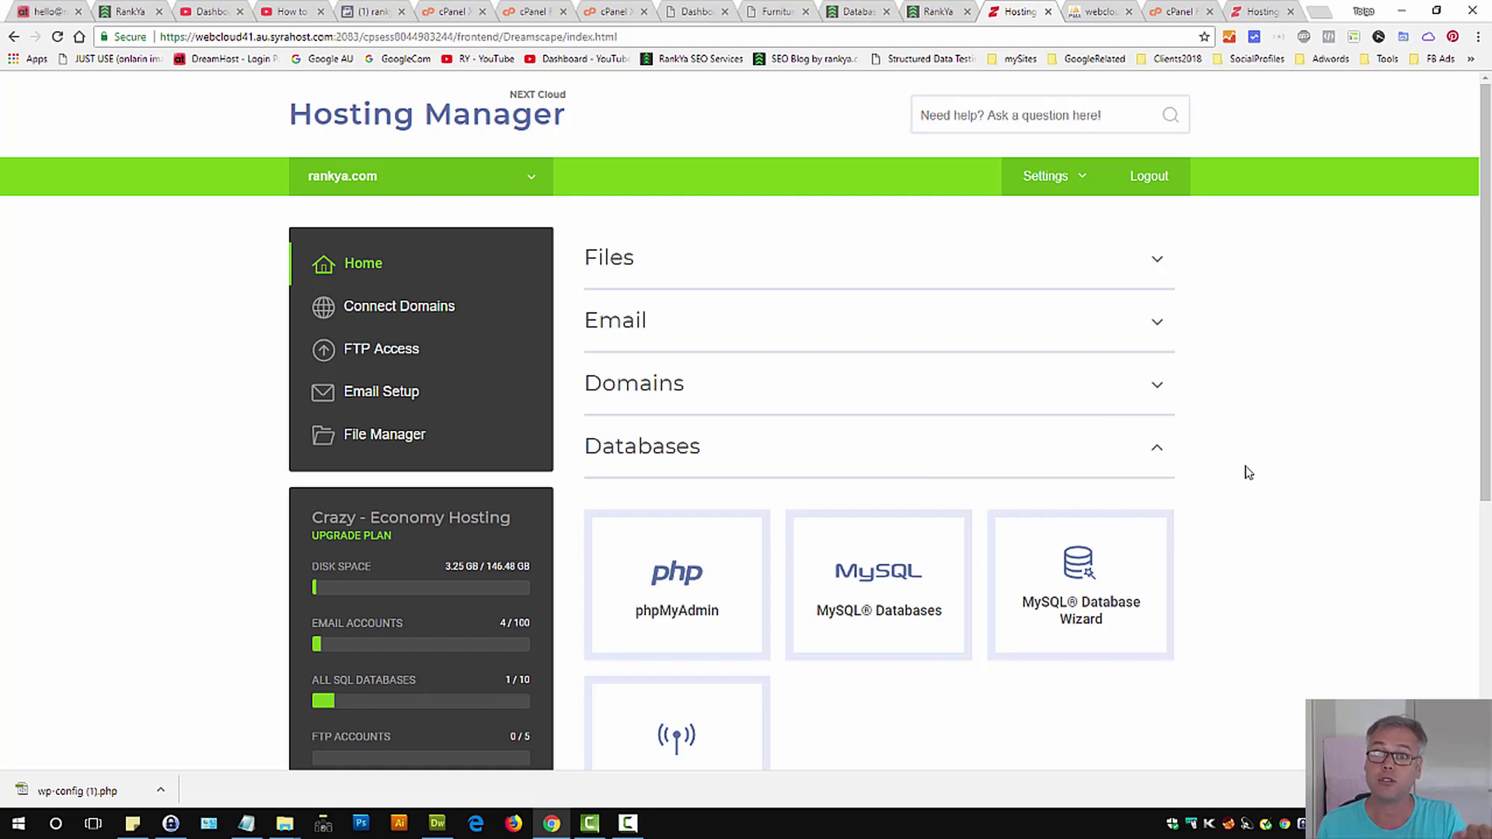
{"action": "scroll", "coordinate": [1248, 472], "scroll_direction": "down", "scroll_amount": 5}
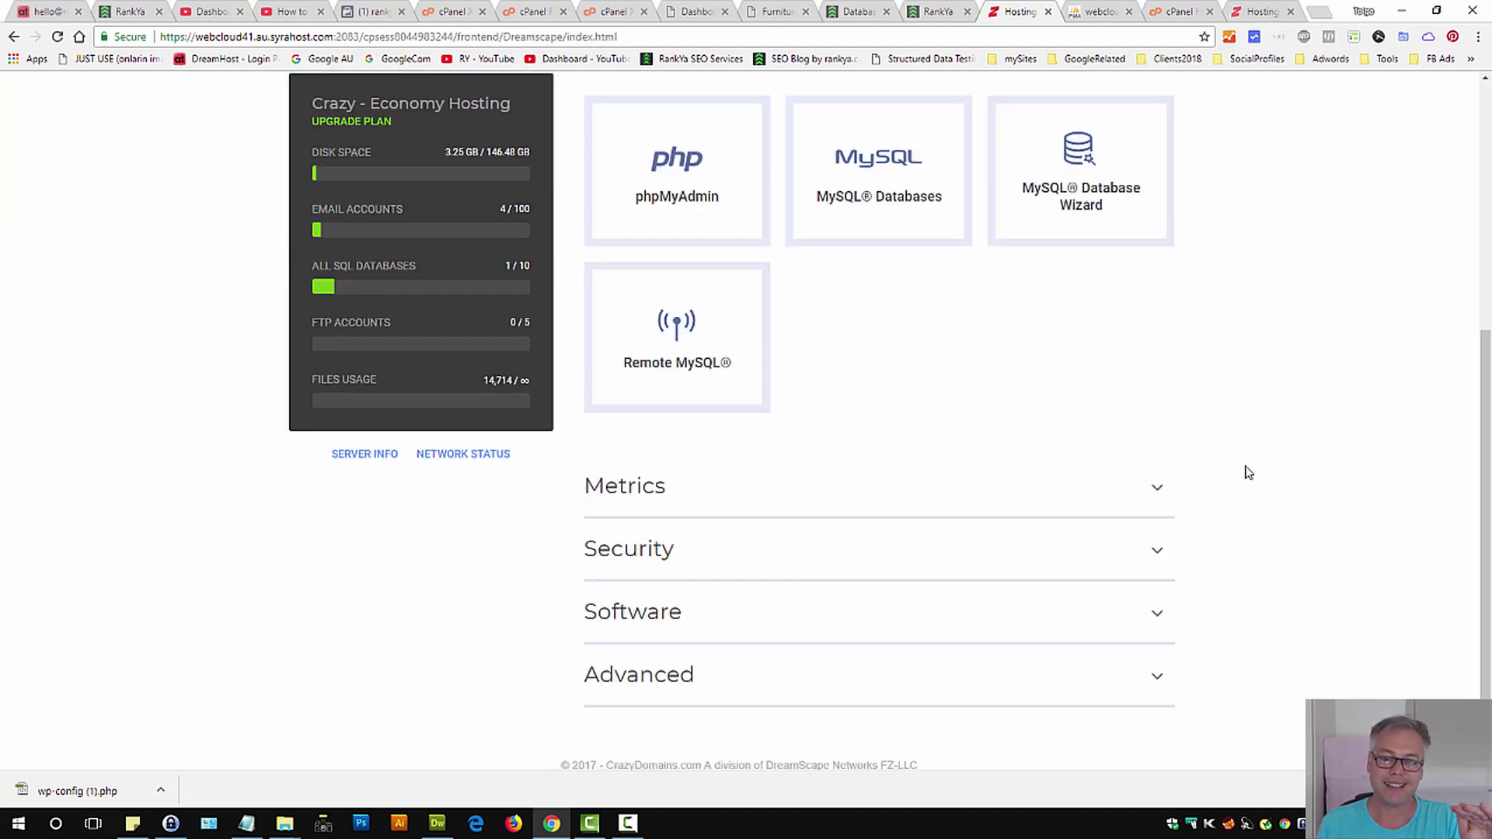
{"action": "scroll", "coordinate": [1248, 472], "scroll_direction": "up", "scroll_amount": 5}
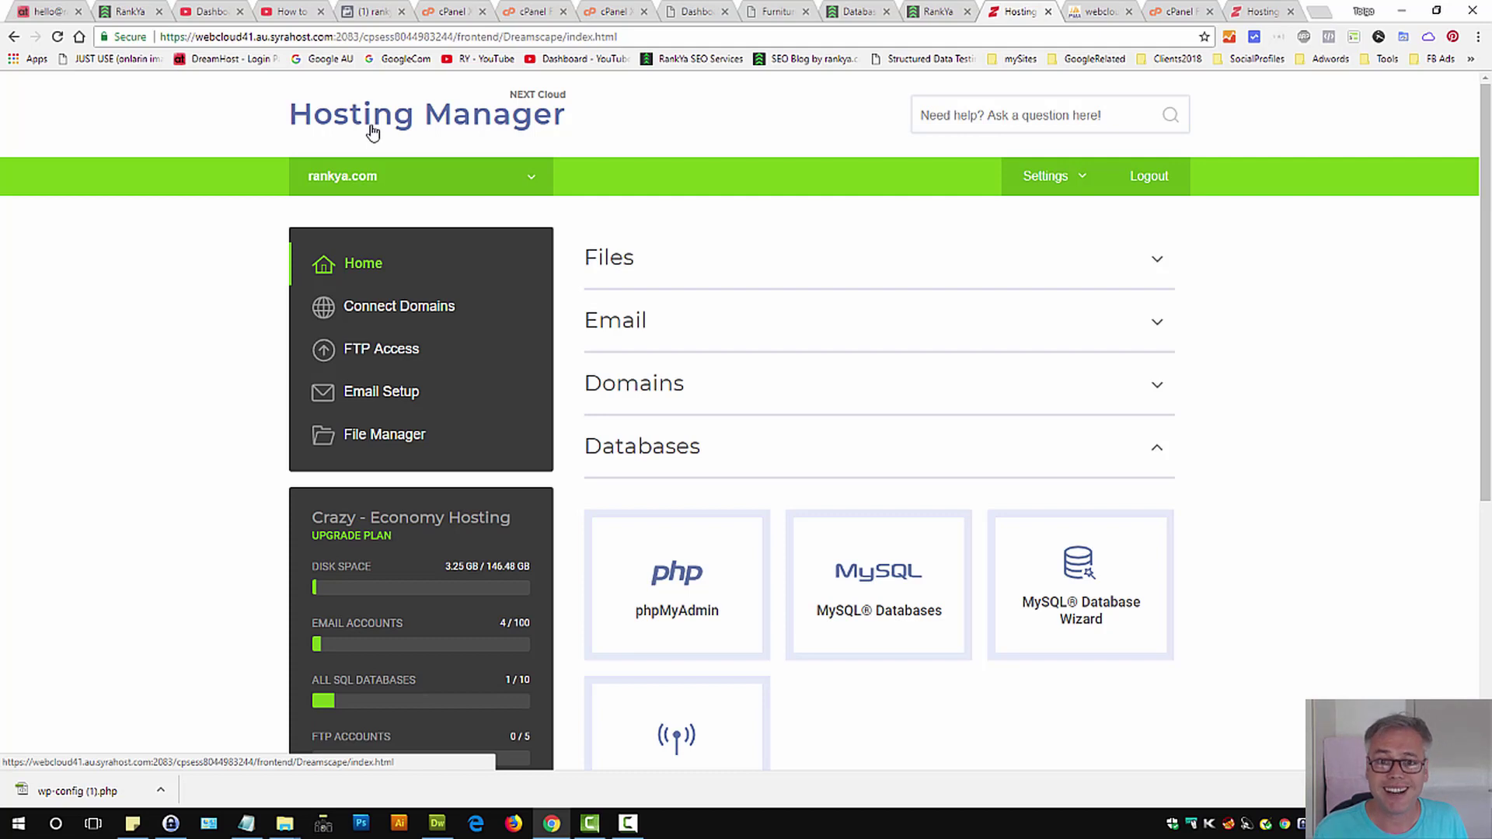
Alternate between the rankya.com error page and the Hosting Manager home page, highlighting the first database connection error line.
{"action": "left_click", "coordinate": [855, 11]}
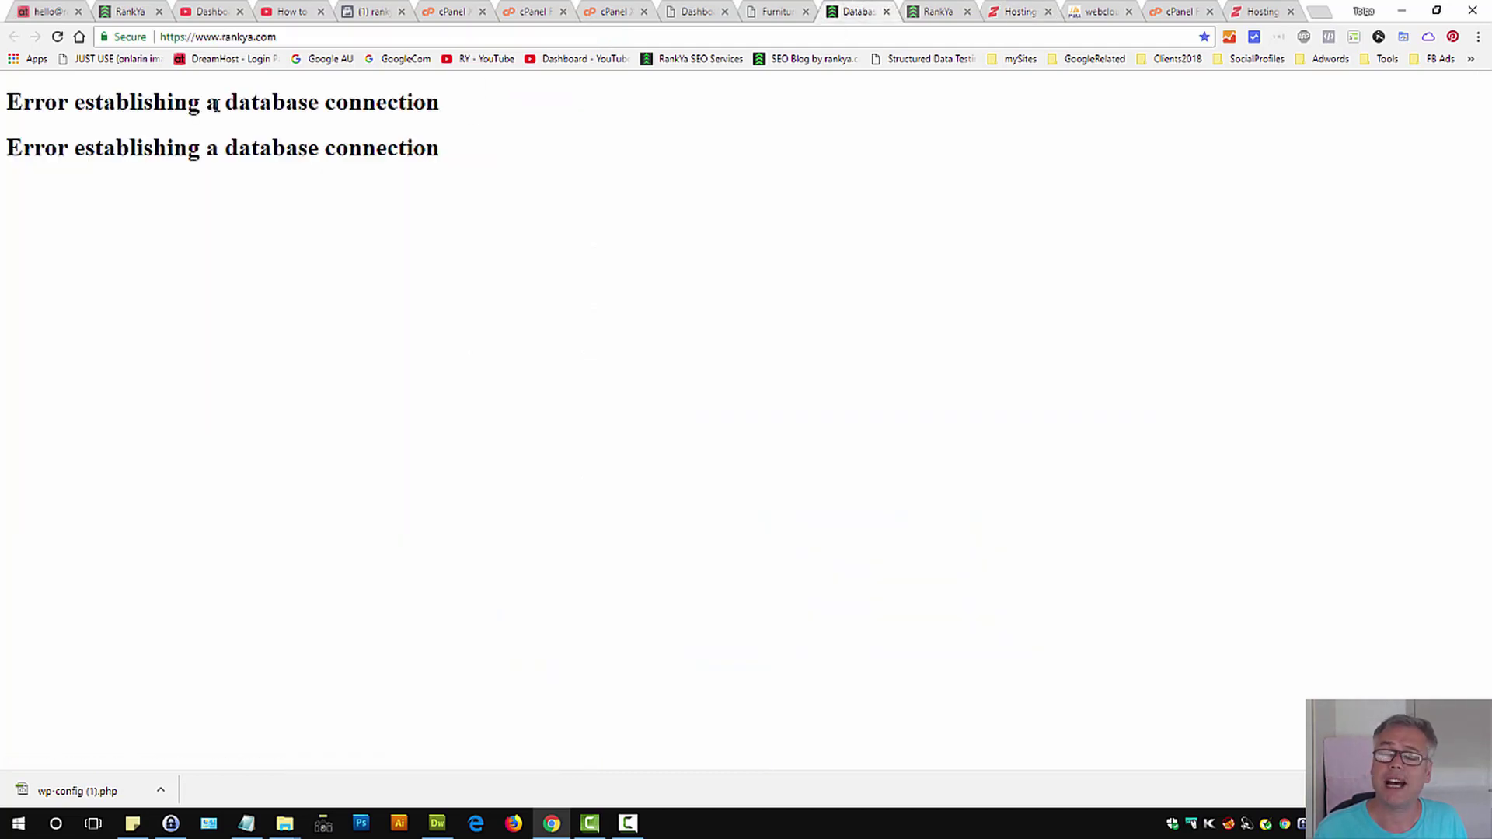
{"action": "left_click", "coordinate": [1014, 14]}
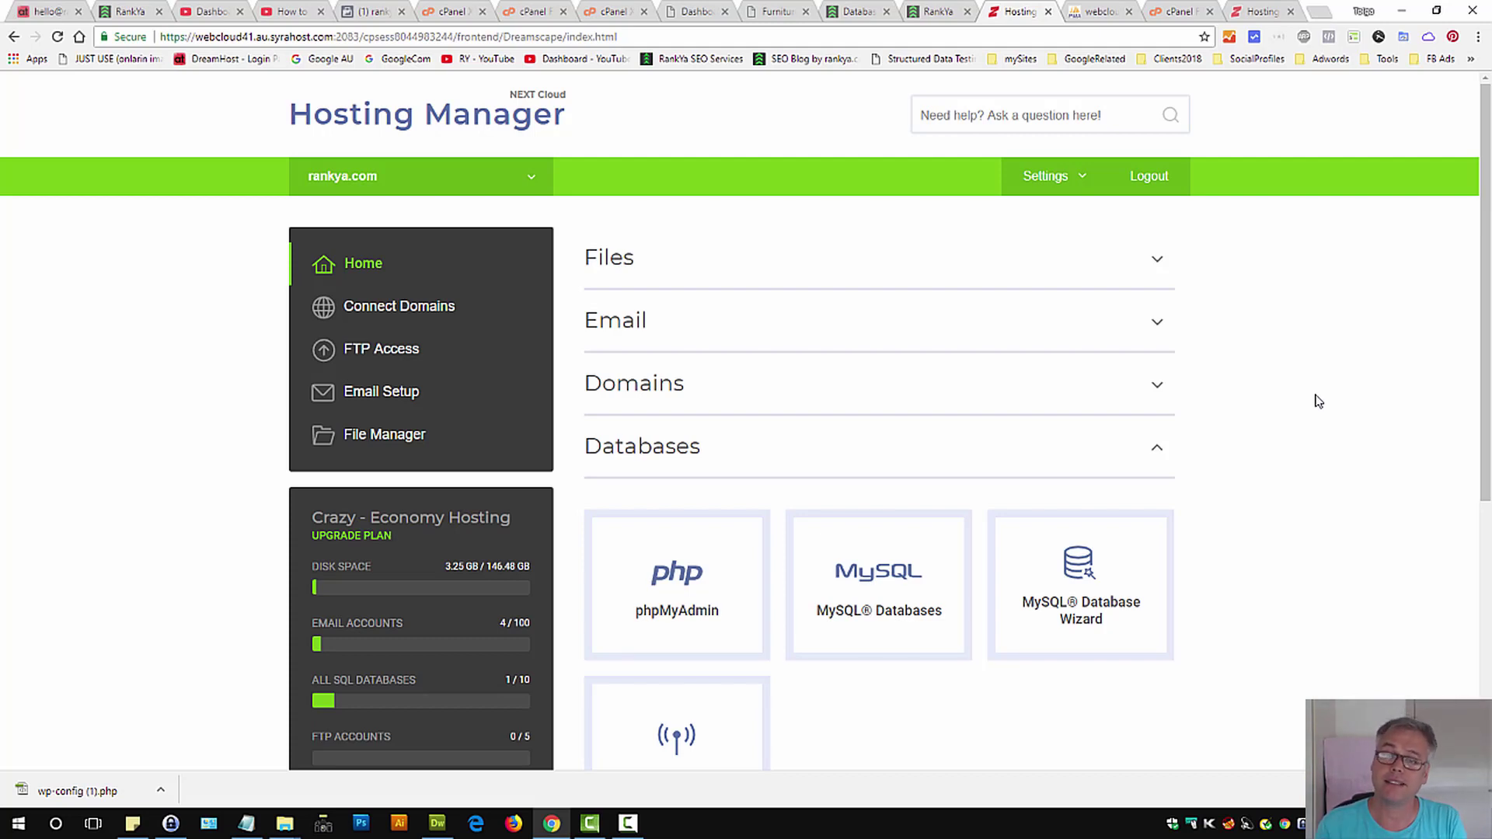
{"action": "left_click", "coordinate": [858, 11]}
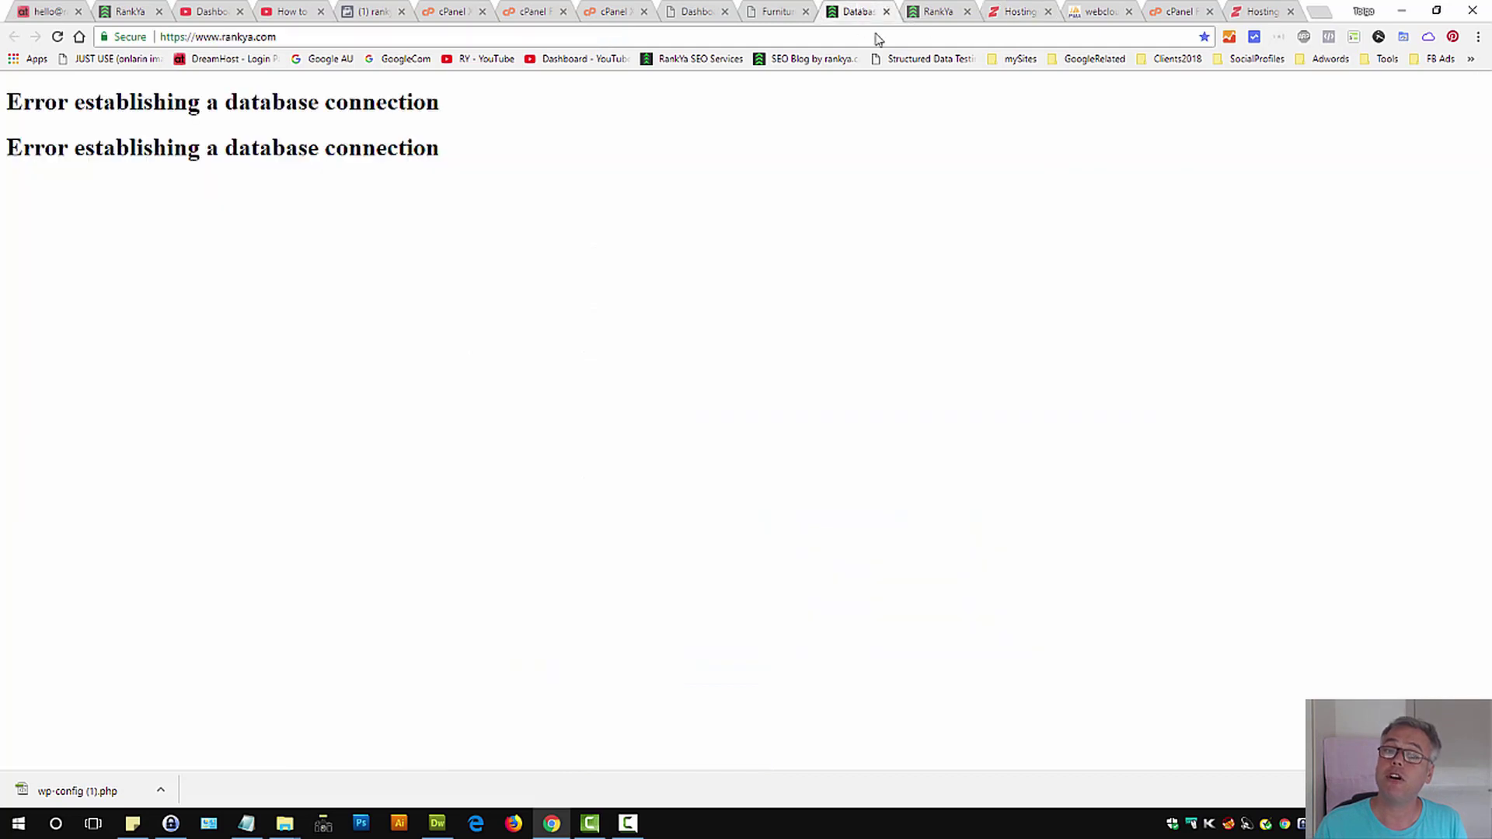
{"action": "triple_click", "coordinate": [237, 101]}
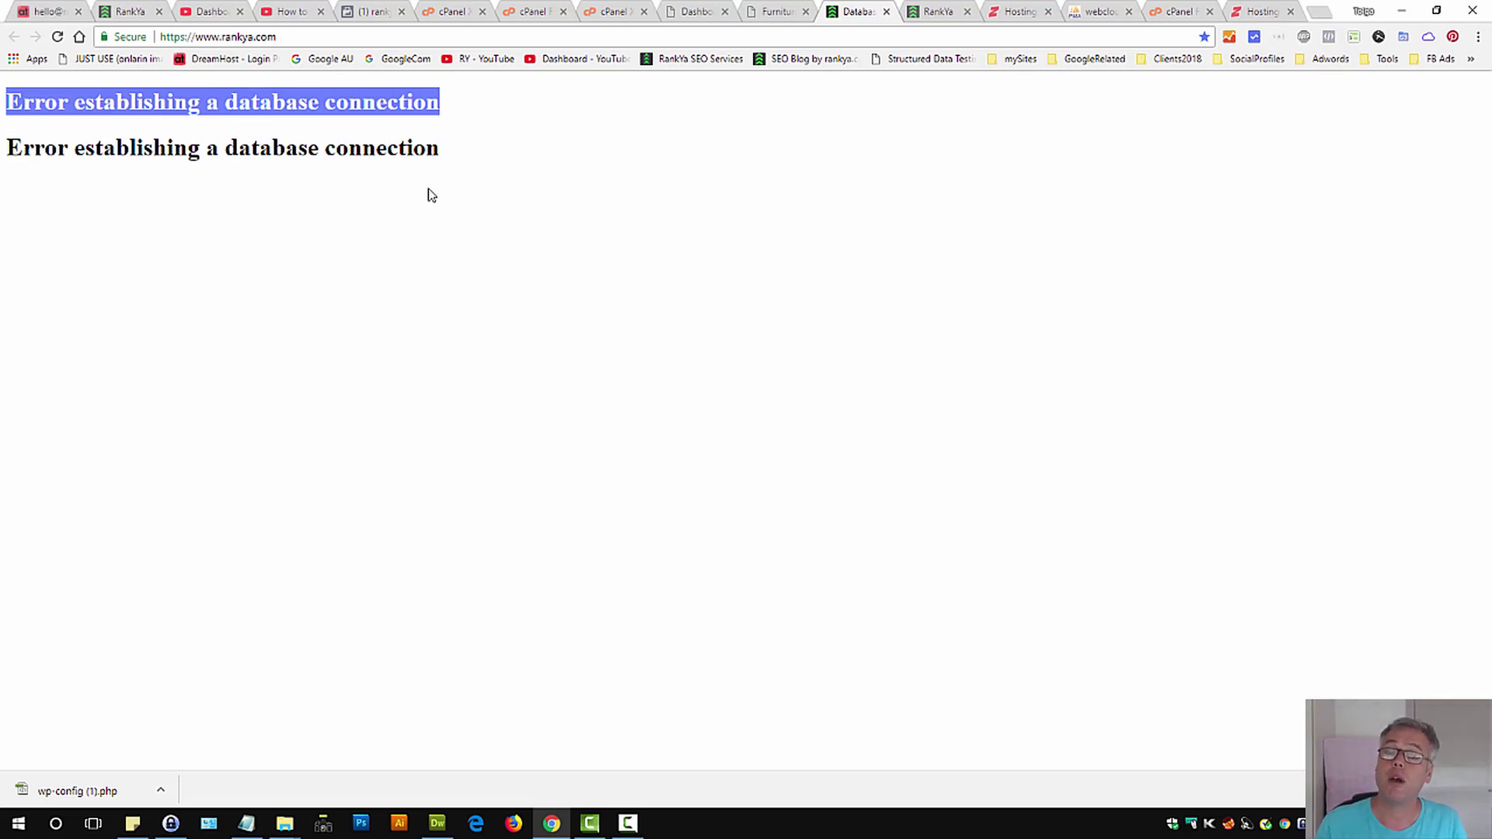
{"action": "left_click", "coordinate": [722, 178]}
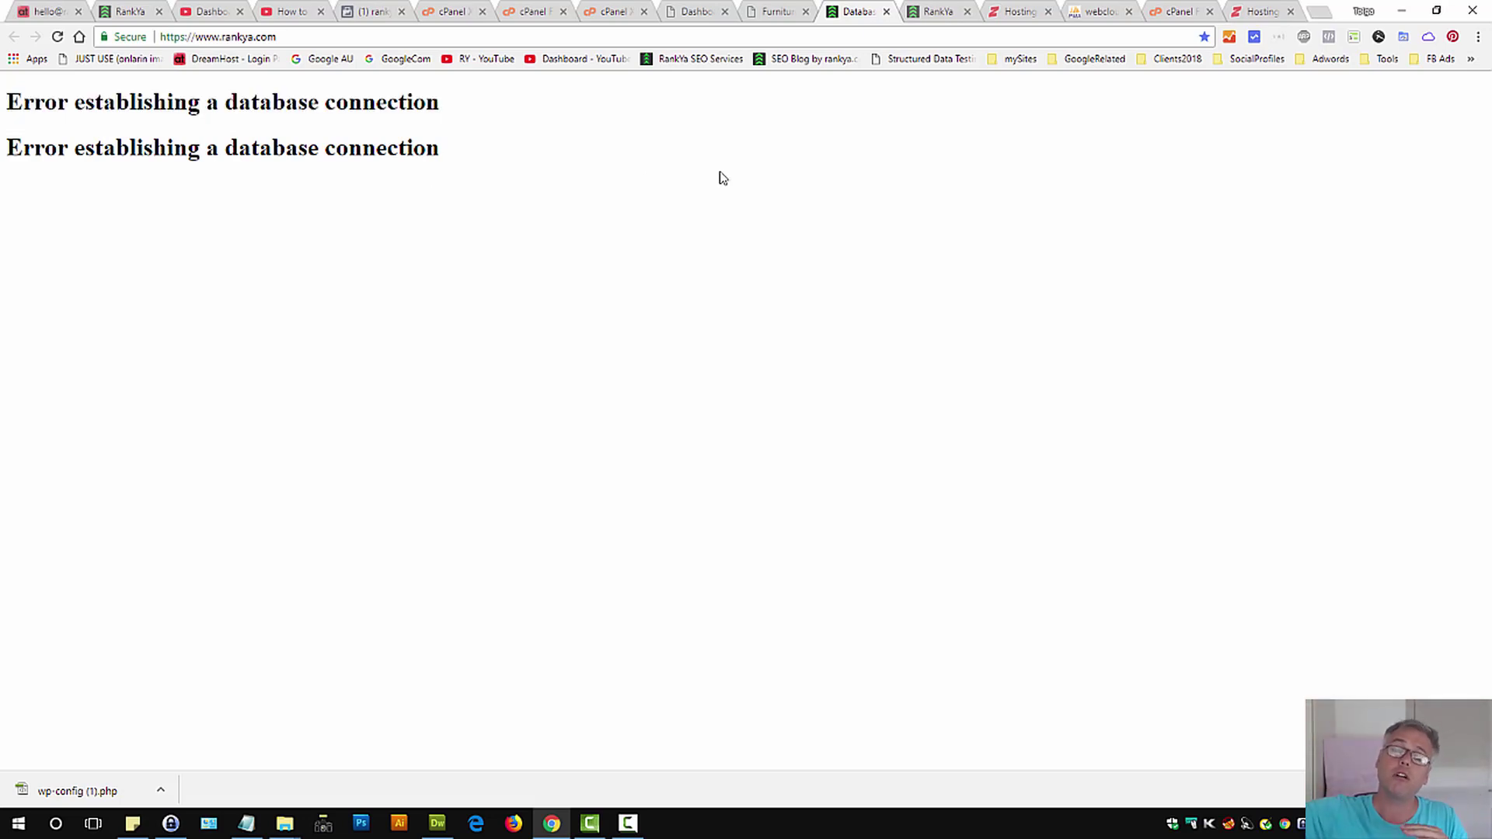
{"action": "left_click", "coordinate": [1014, 11]}
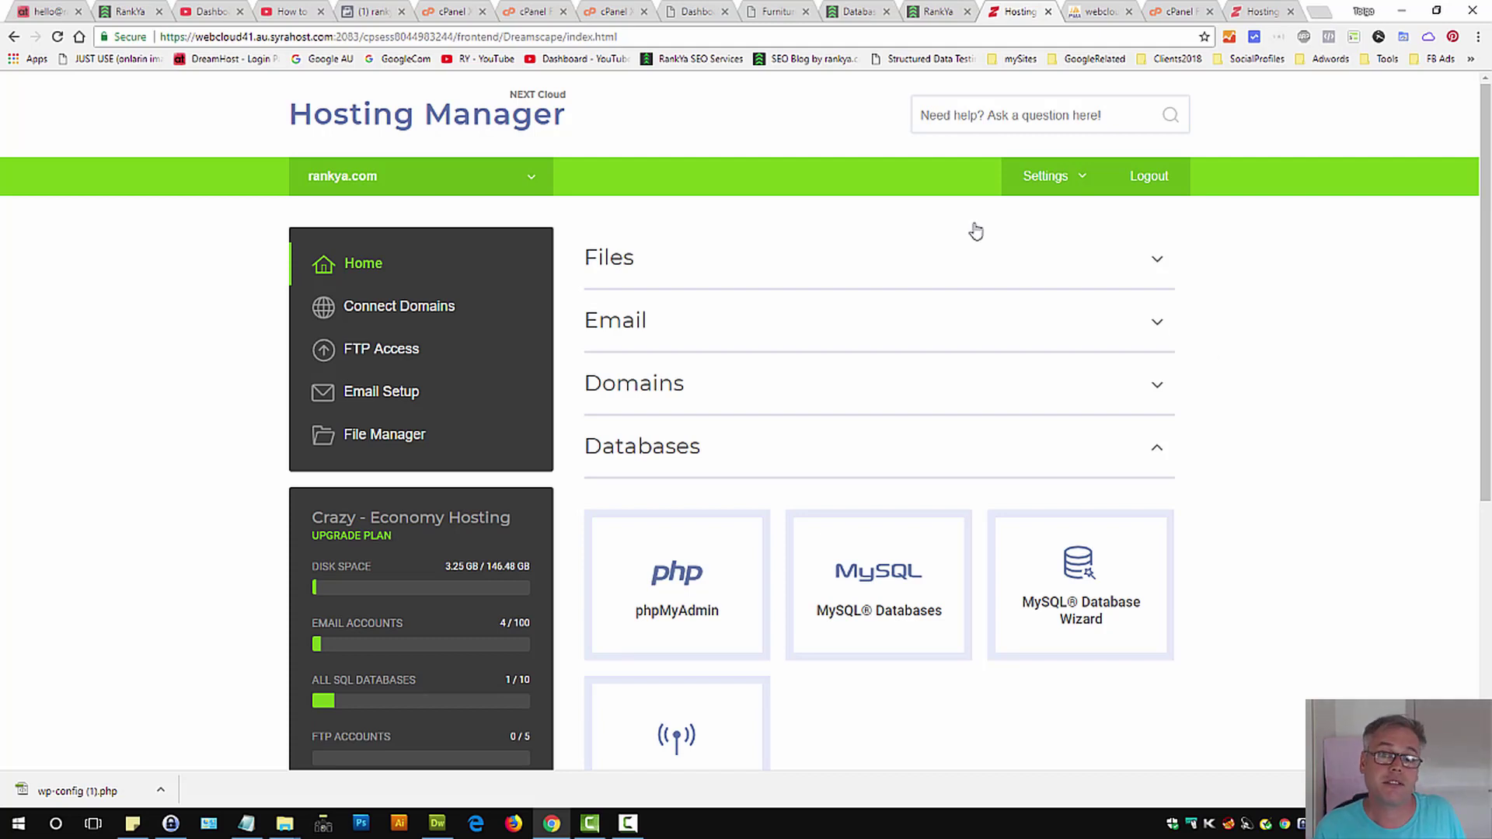
{"action": "left_click", "coordinate": [838, 13]}
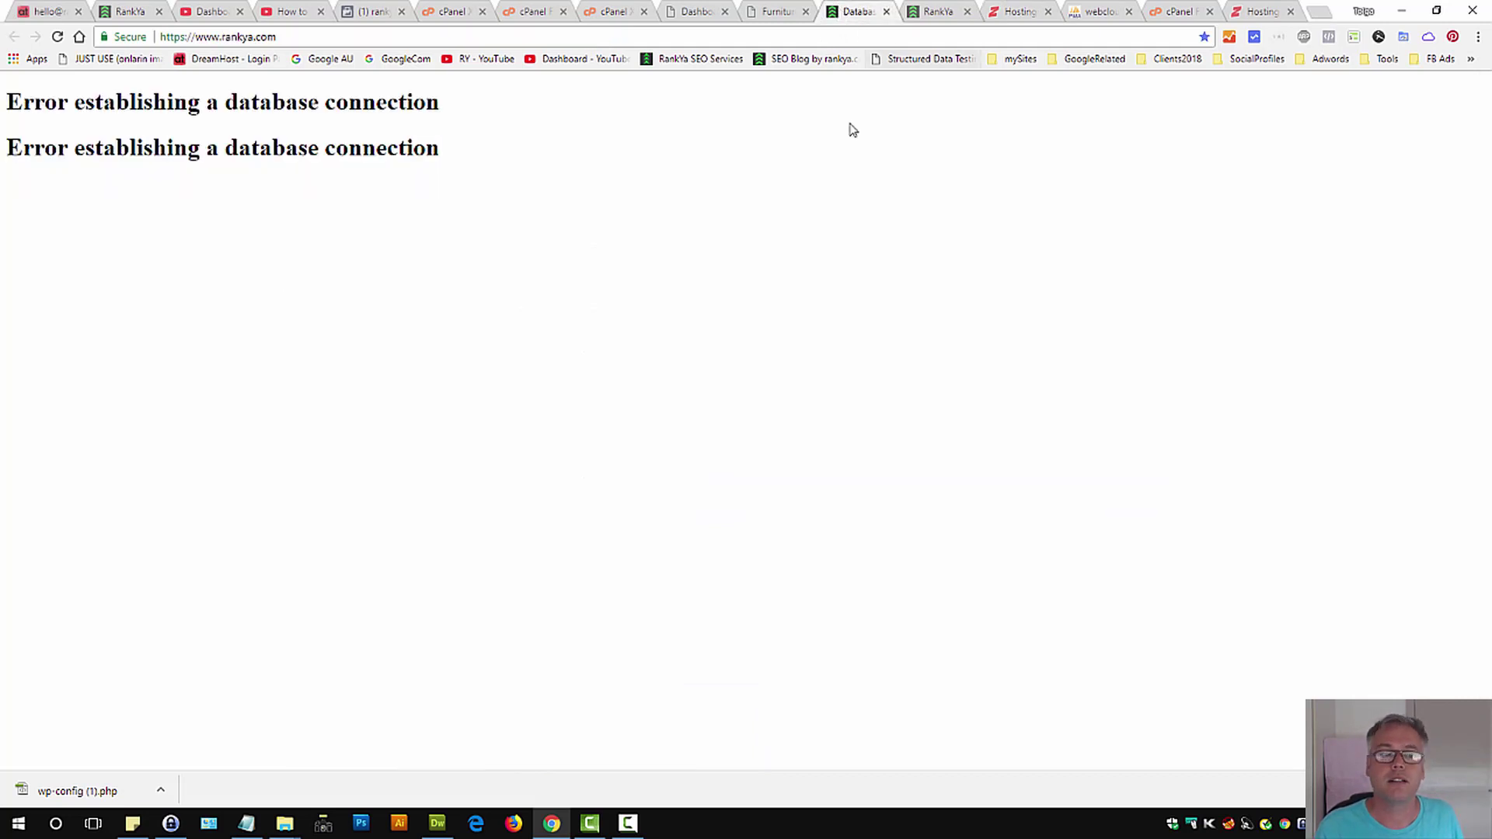